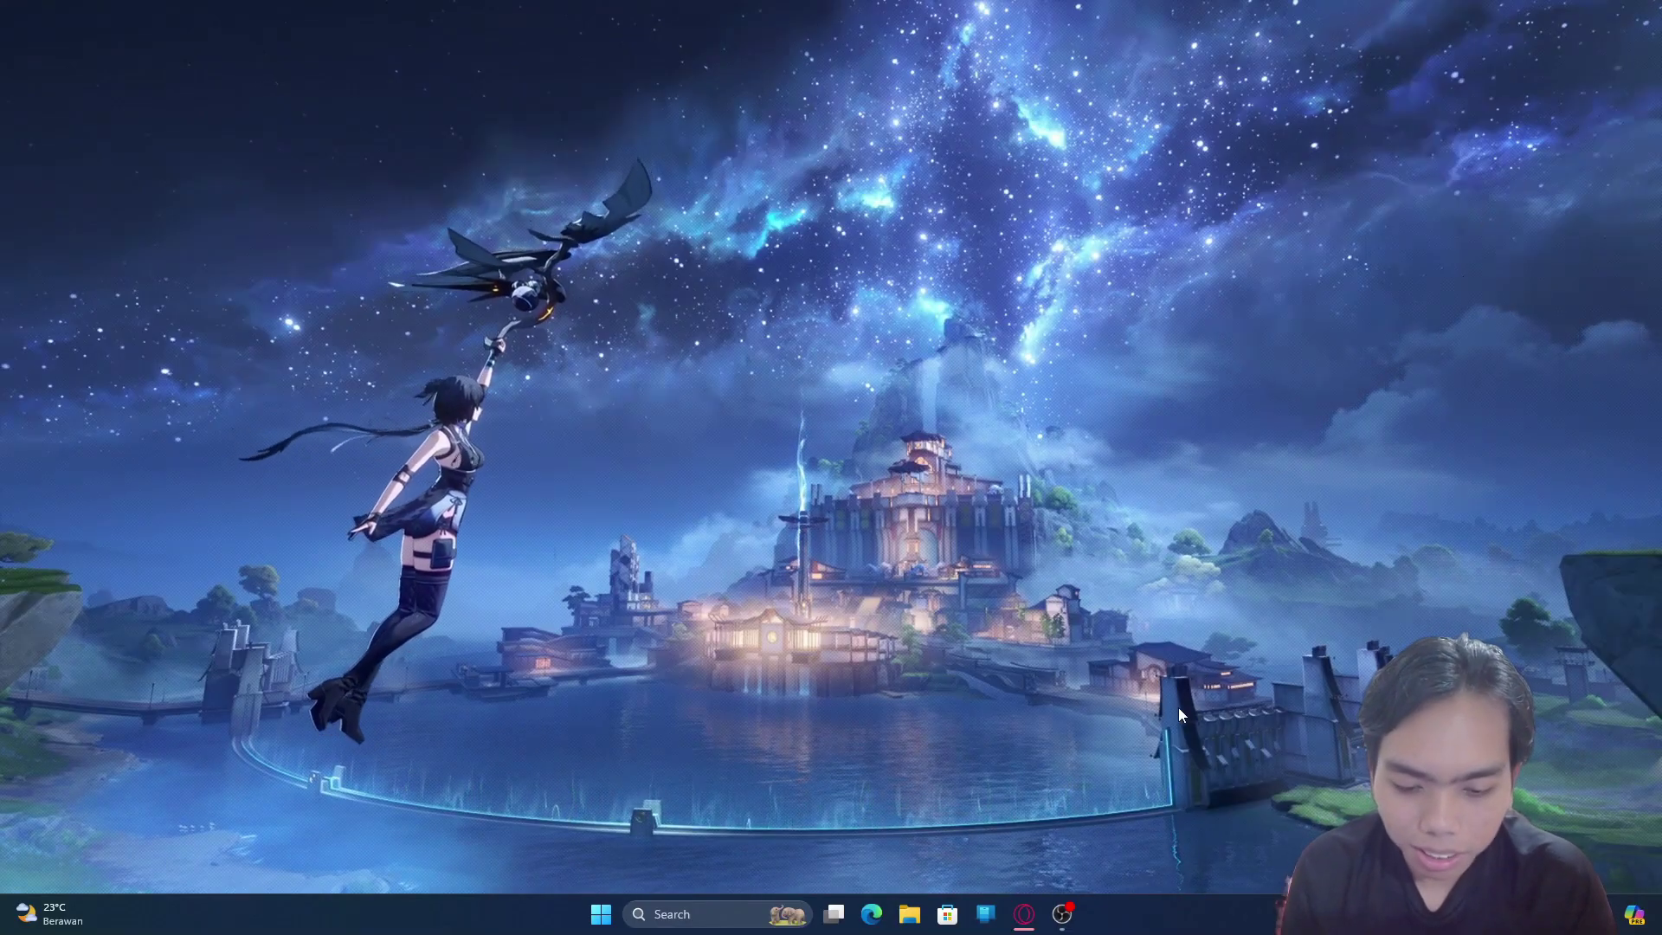
Switch to the Opera browser and search the web for "bing creator image" in a new tab, closing that tab when done
key("alt+Tab")
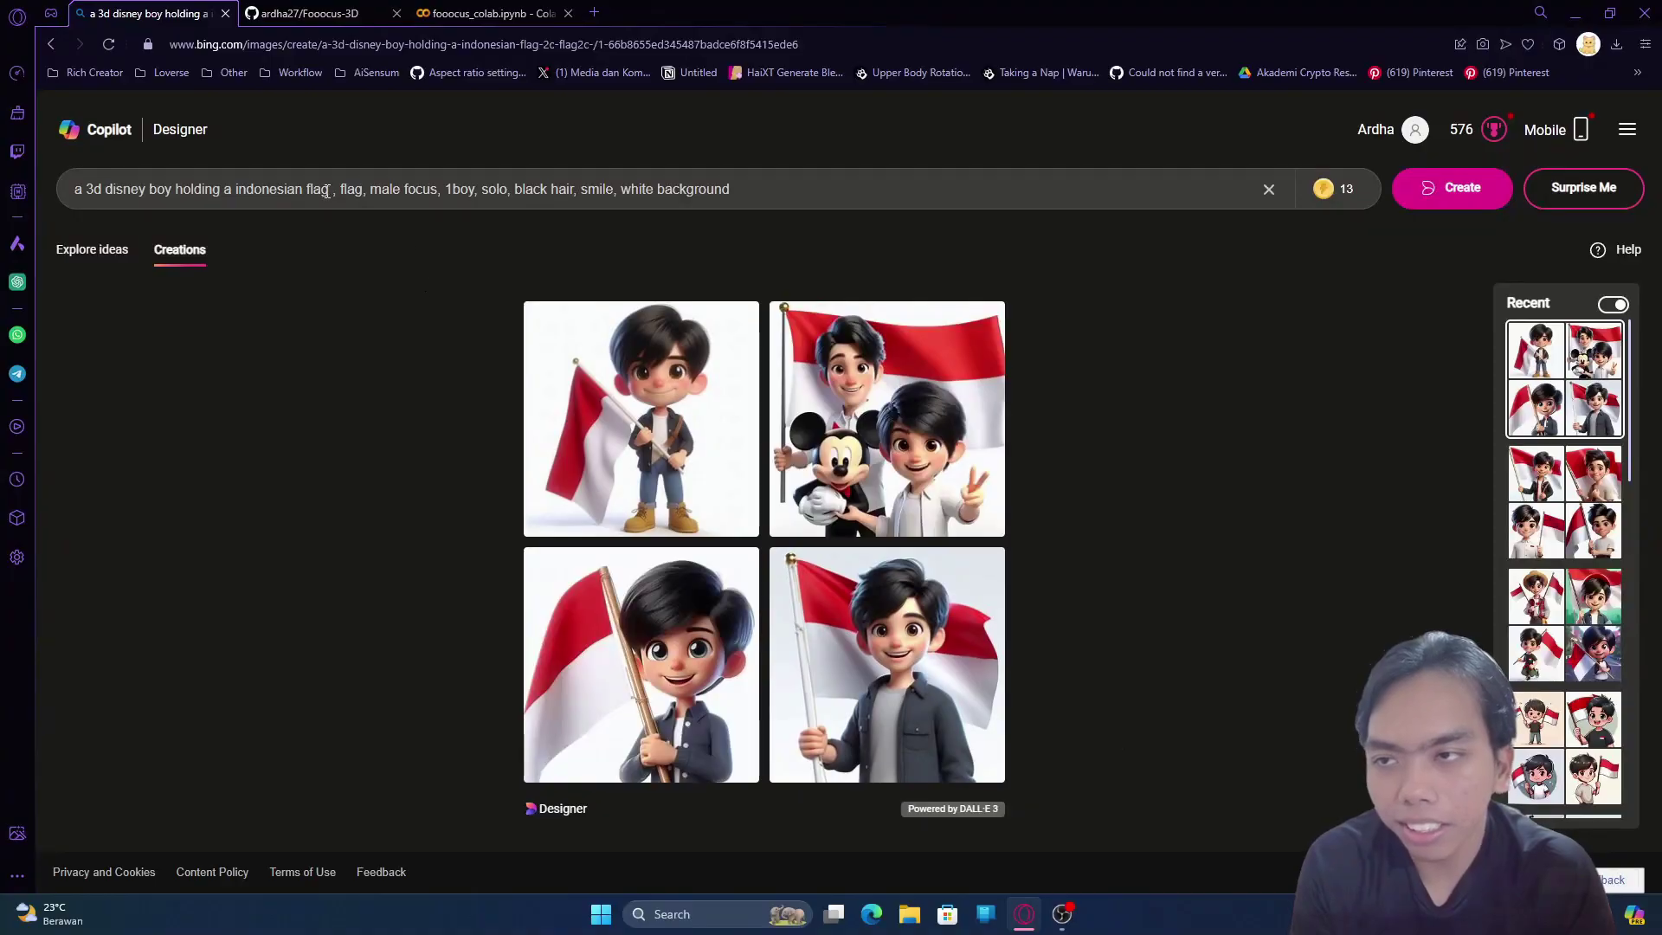
left_click(599, 12)
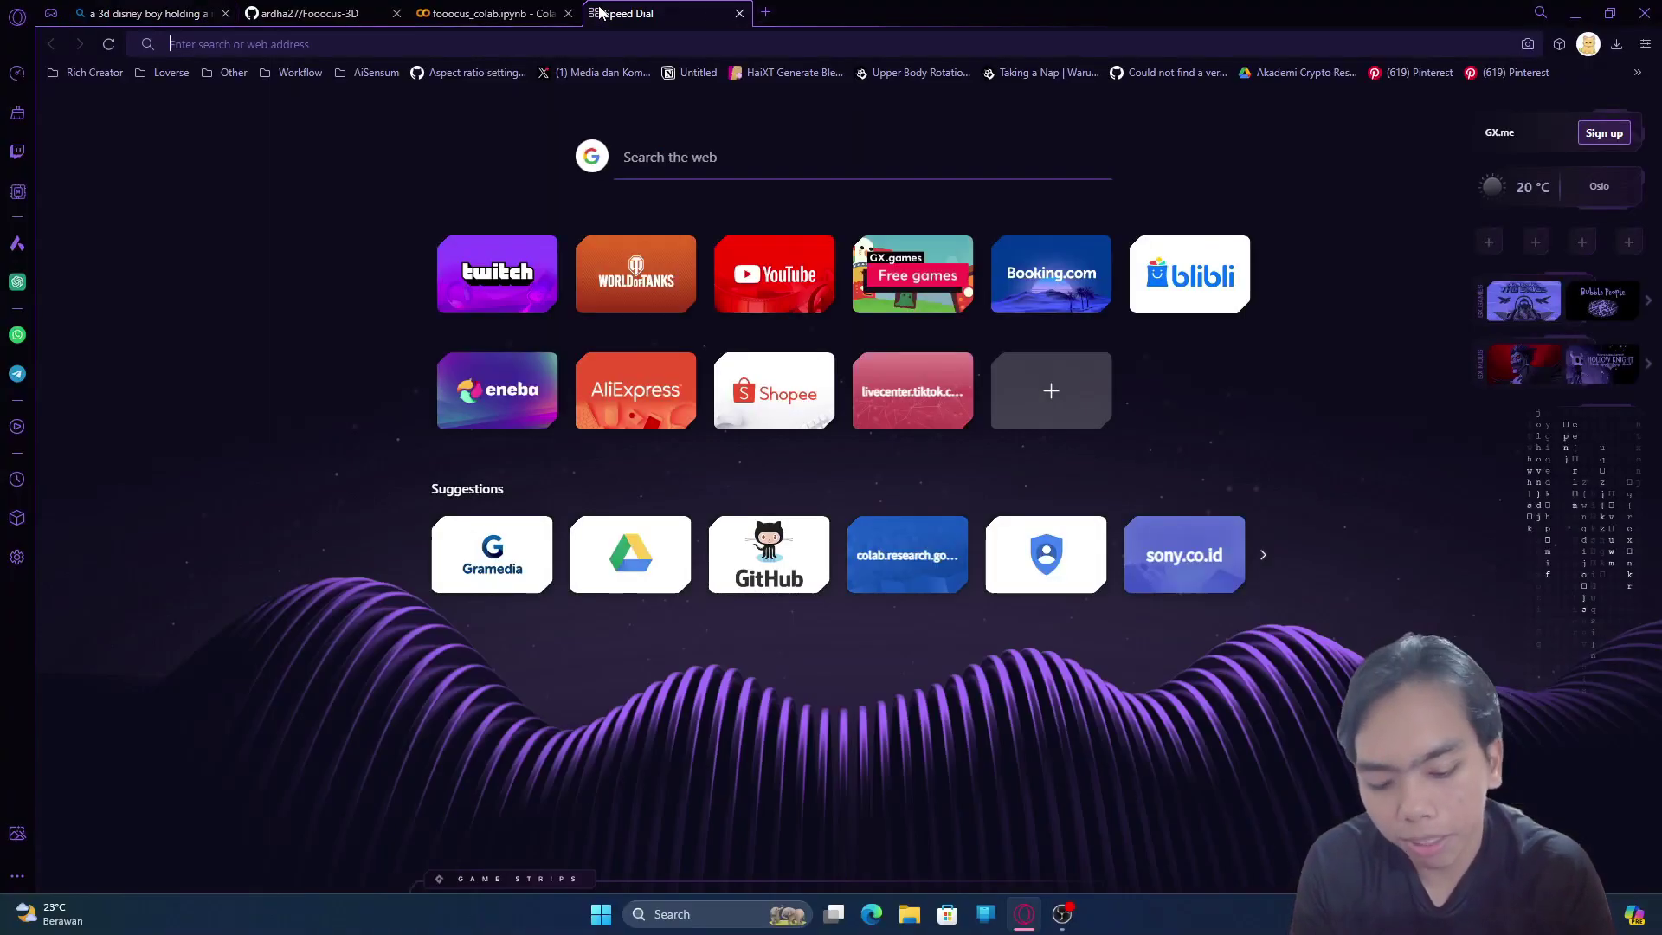
type("bing")
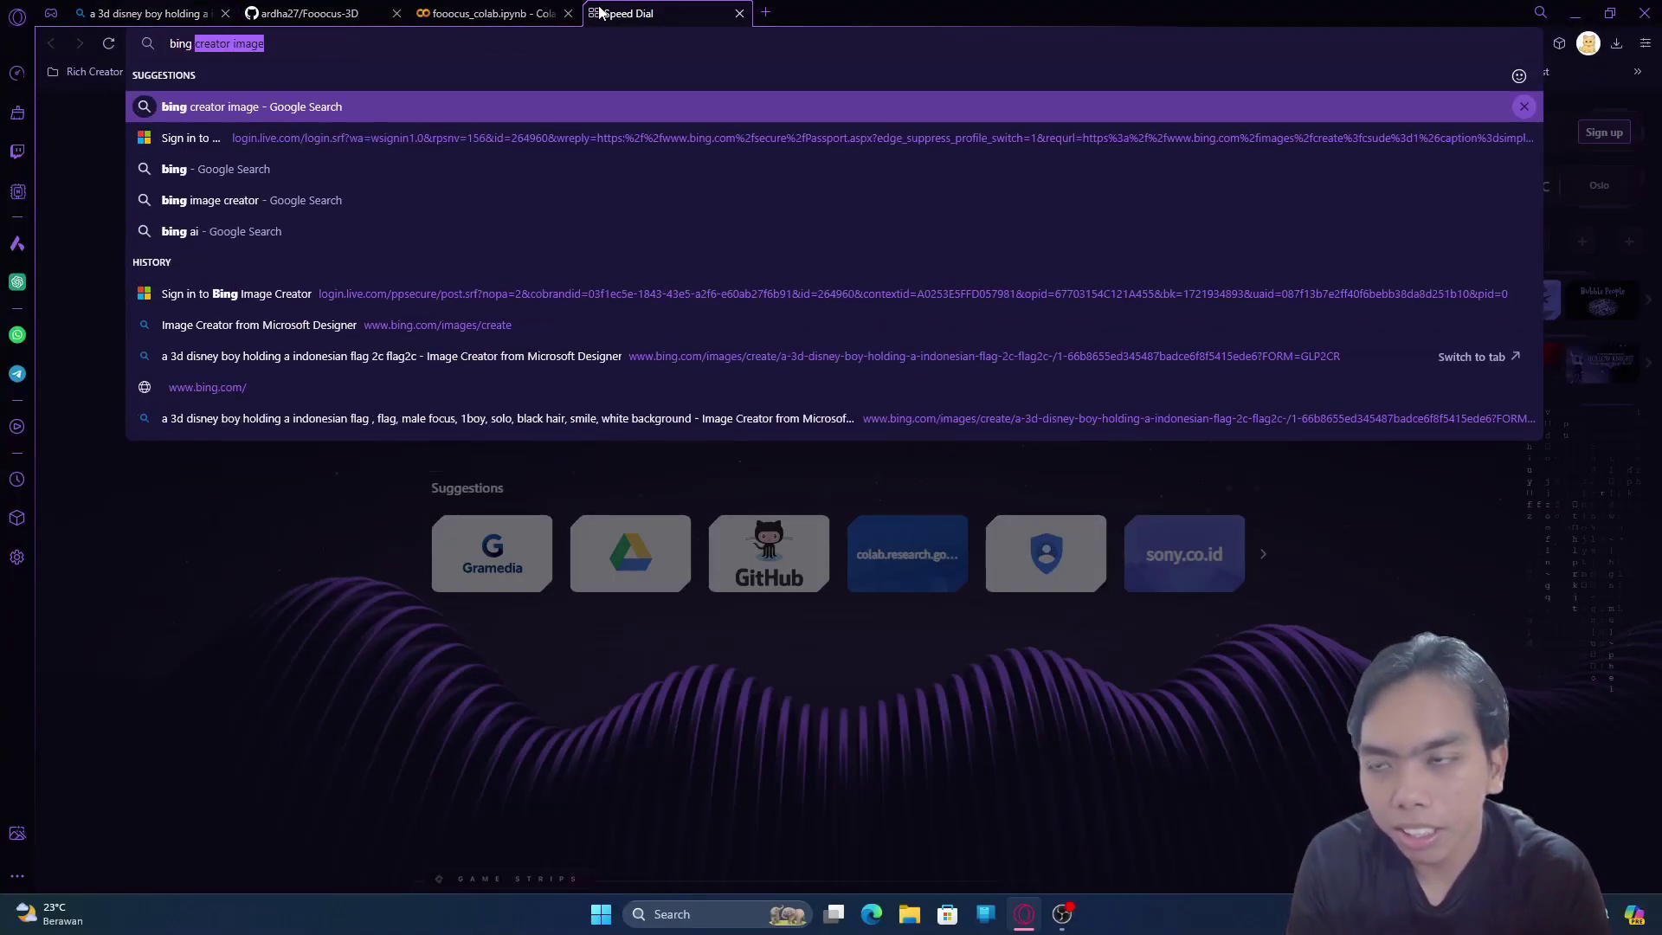
key("Return")
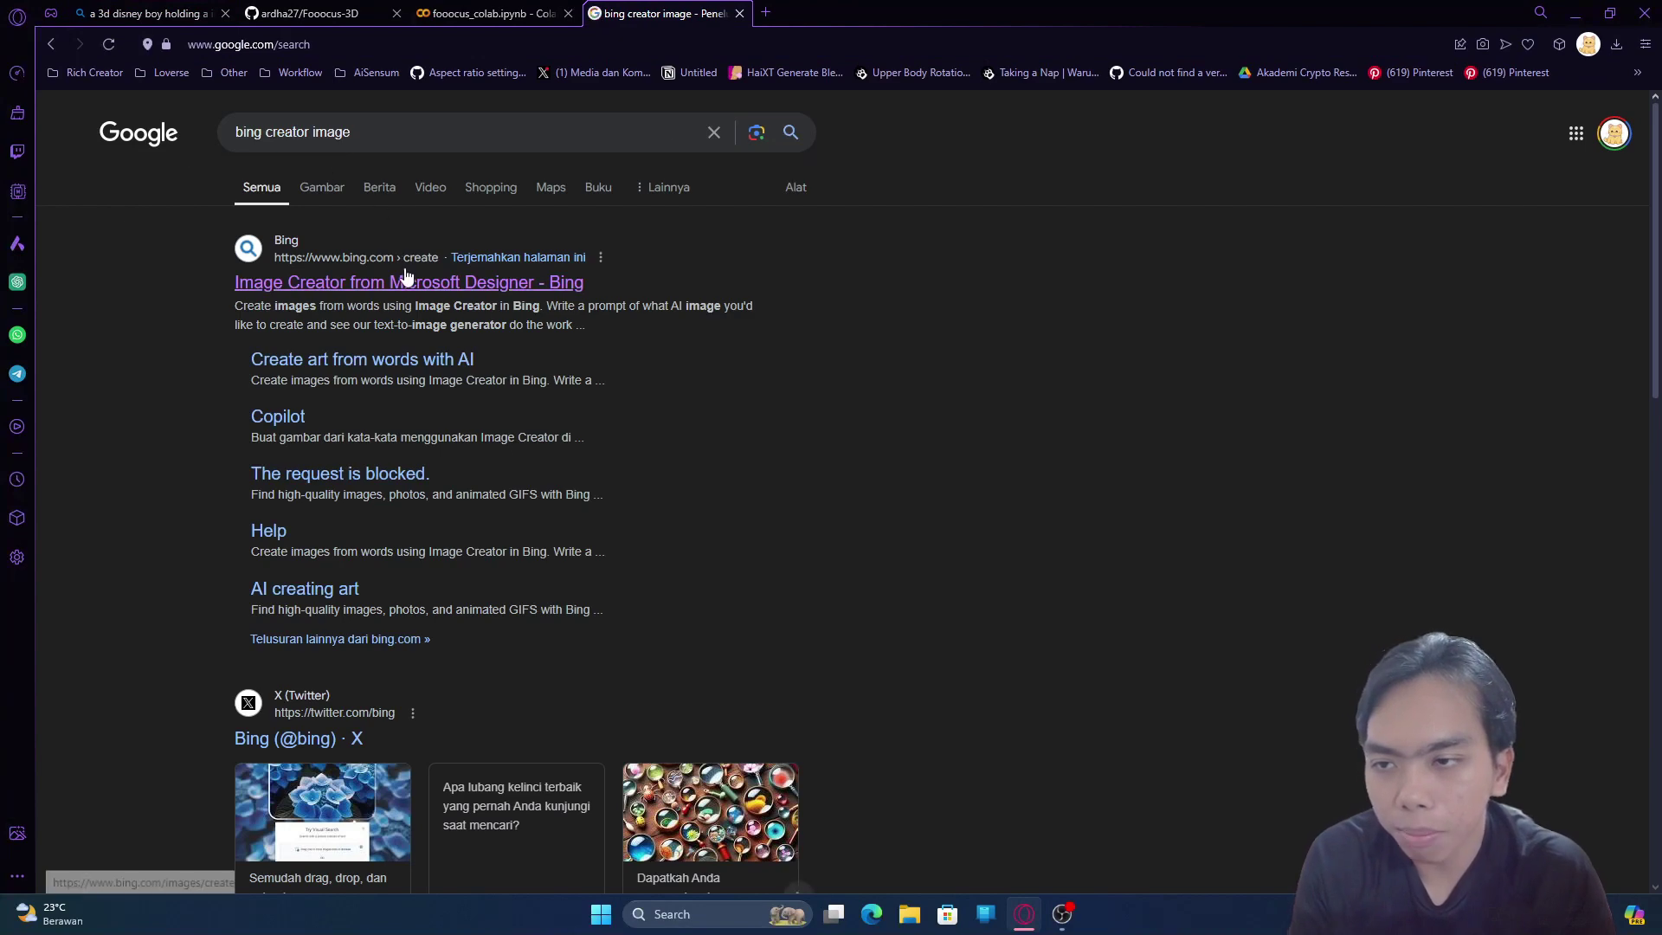
left_click(739, 13)
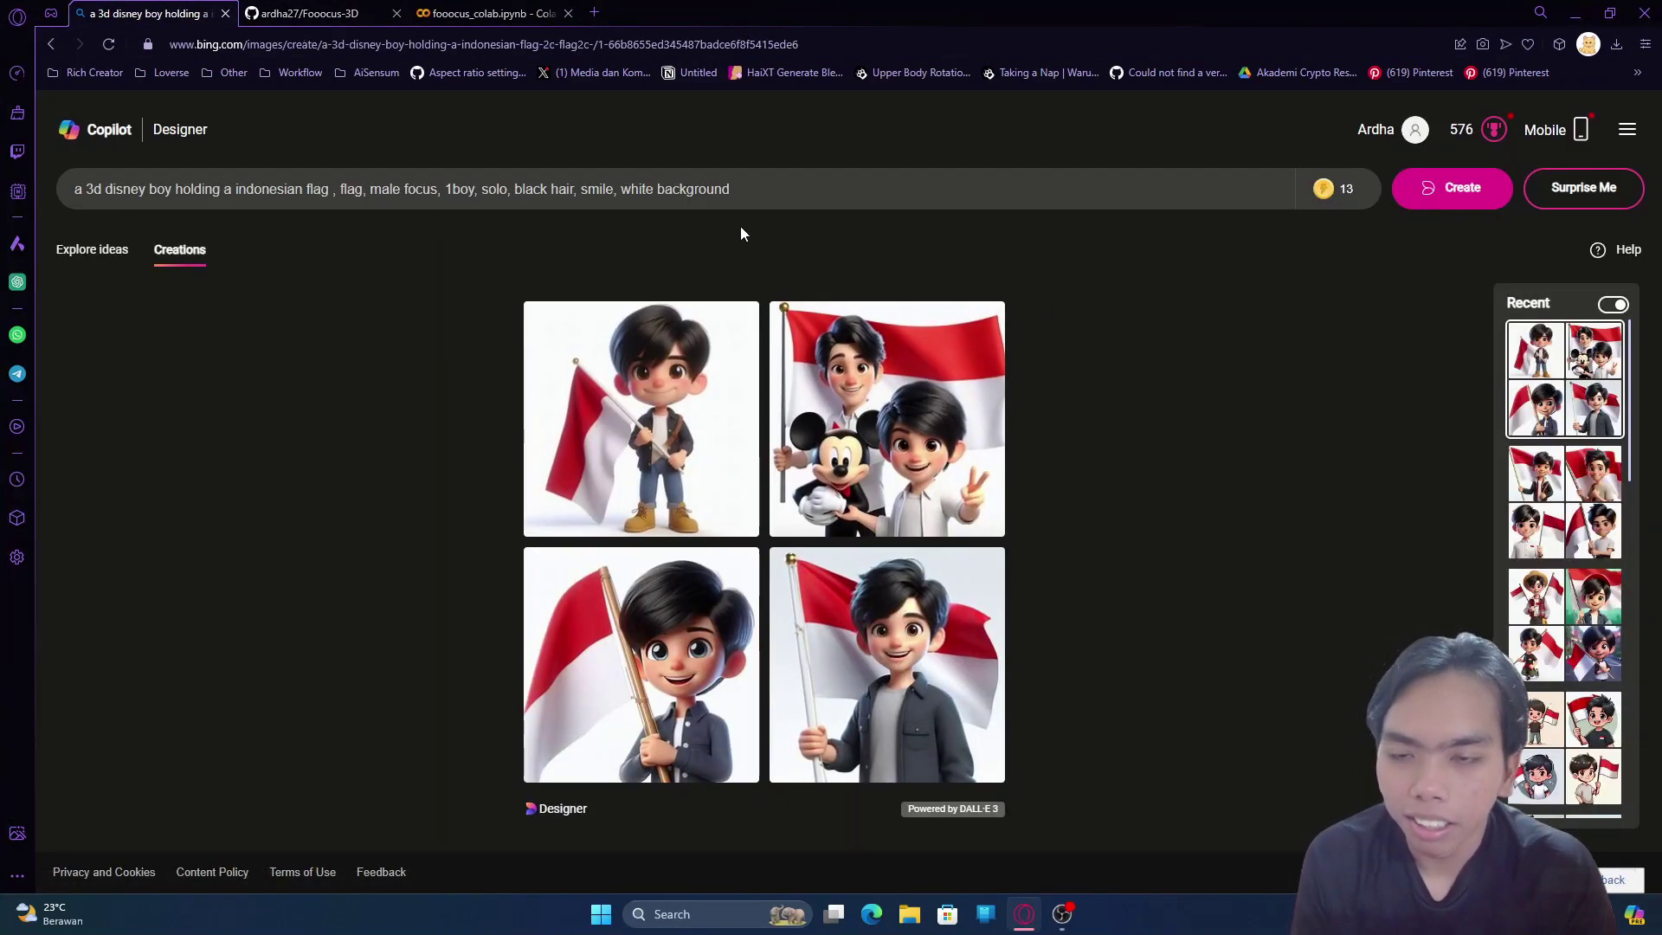
Review the 3D Disney boy prompt and recent creations, and open the image of the boy in a dark jacket and grey shirt holding the flag
left_click(74, 191)
left_click_drag(102, 192, 753, 180)
scroll(1591, 708, "down", 1)
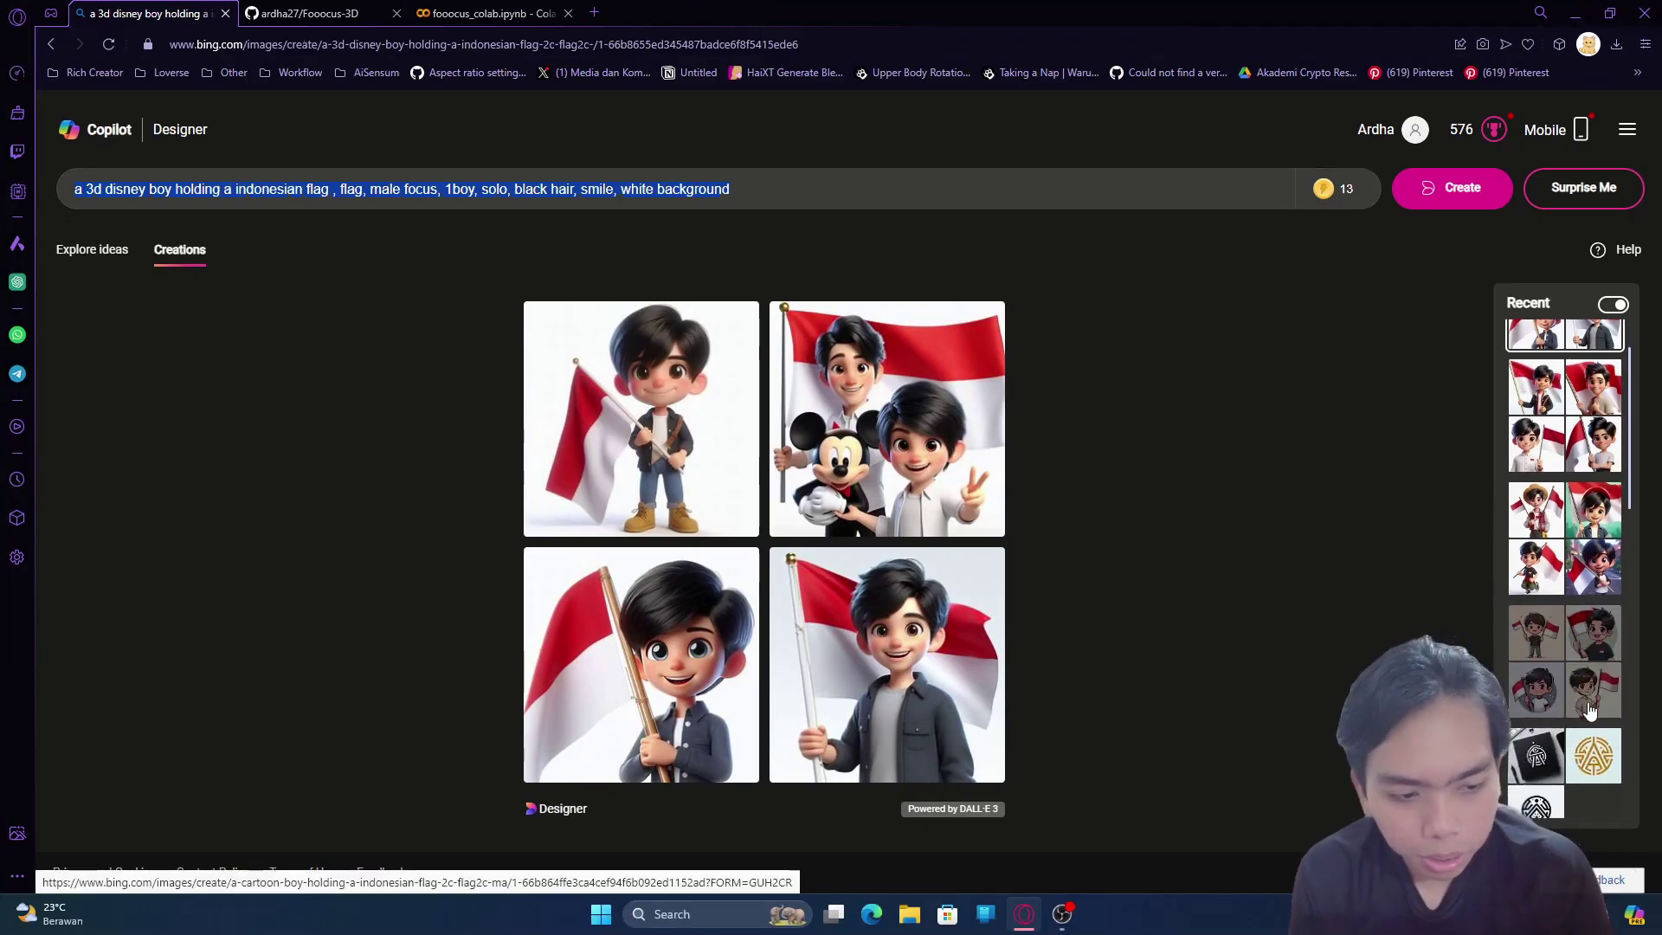
scroll(1590, 708, "up", 1)
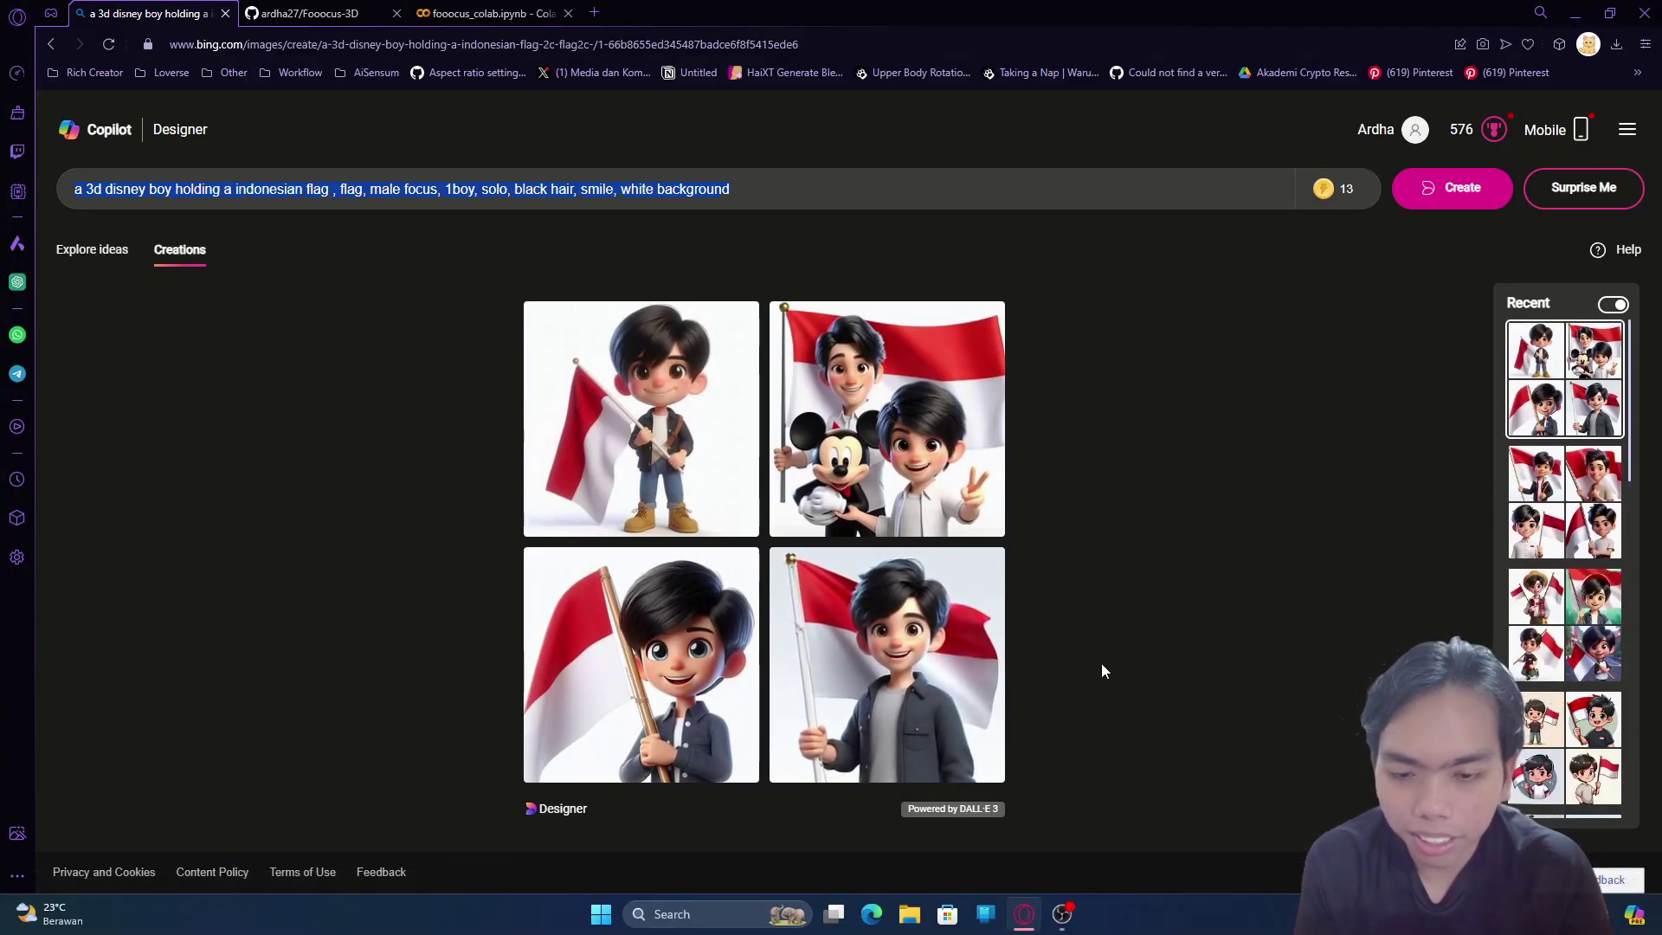
left_click(964, 628)
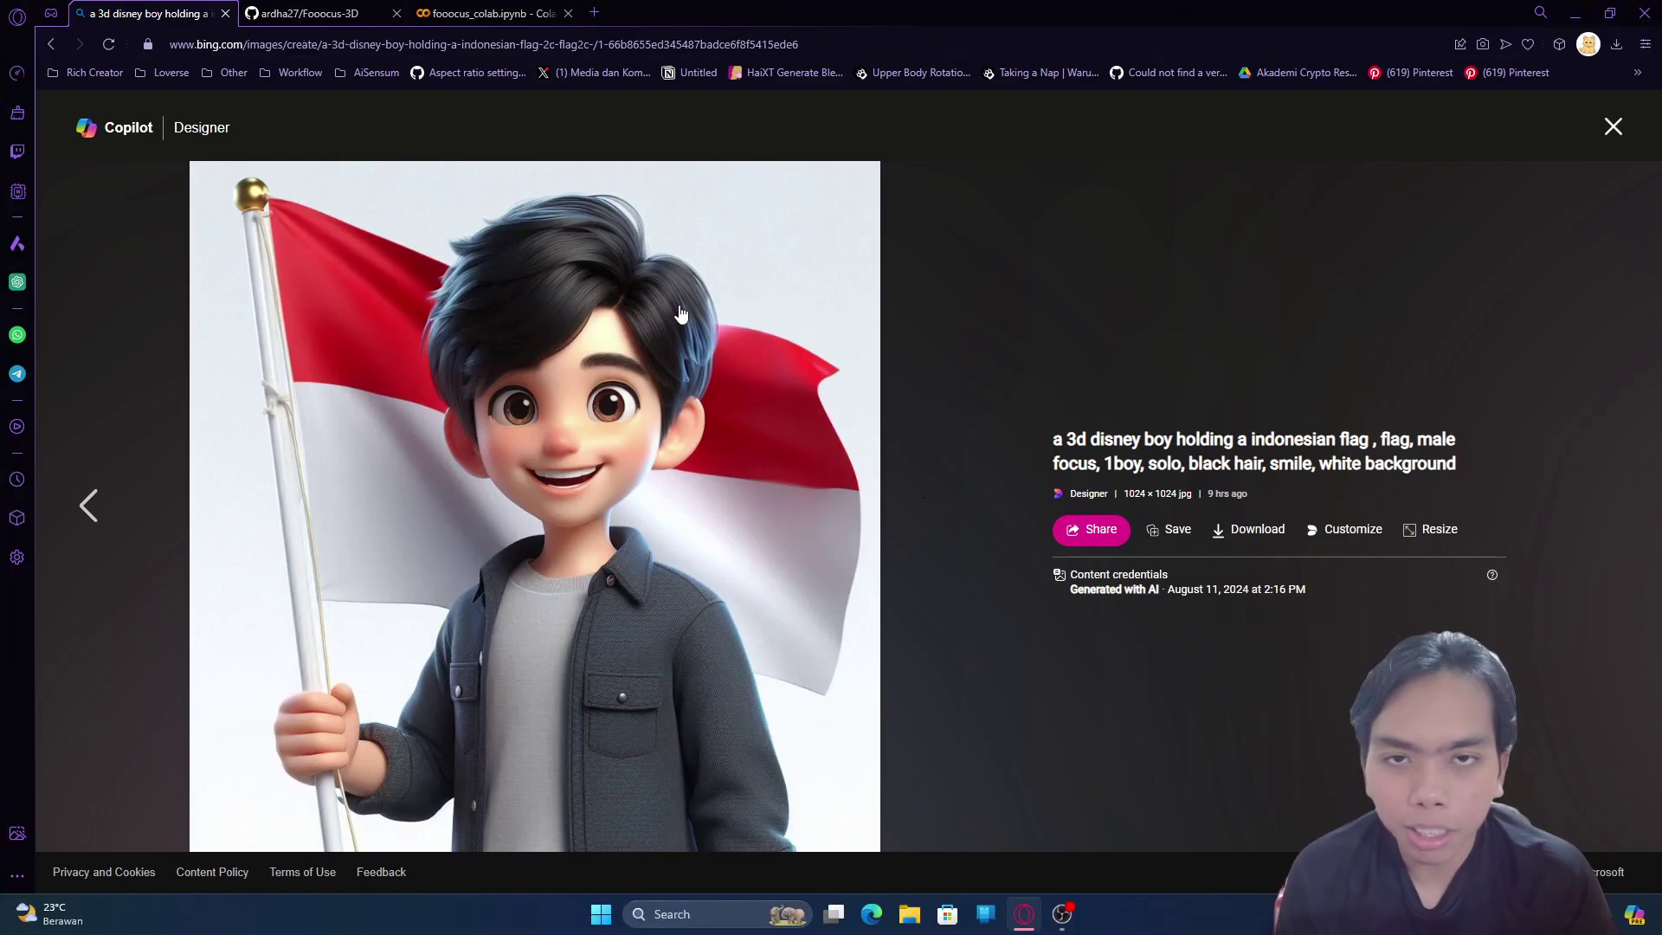
Open fooocus_colab.ipynb from the Fooocus-3D GitHub repository in Google Colab
left_click(313, 14)
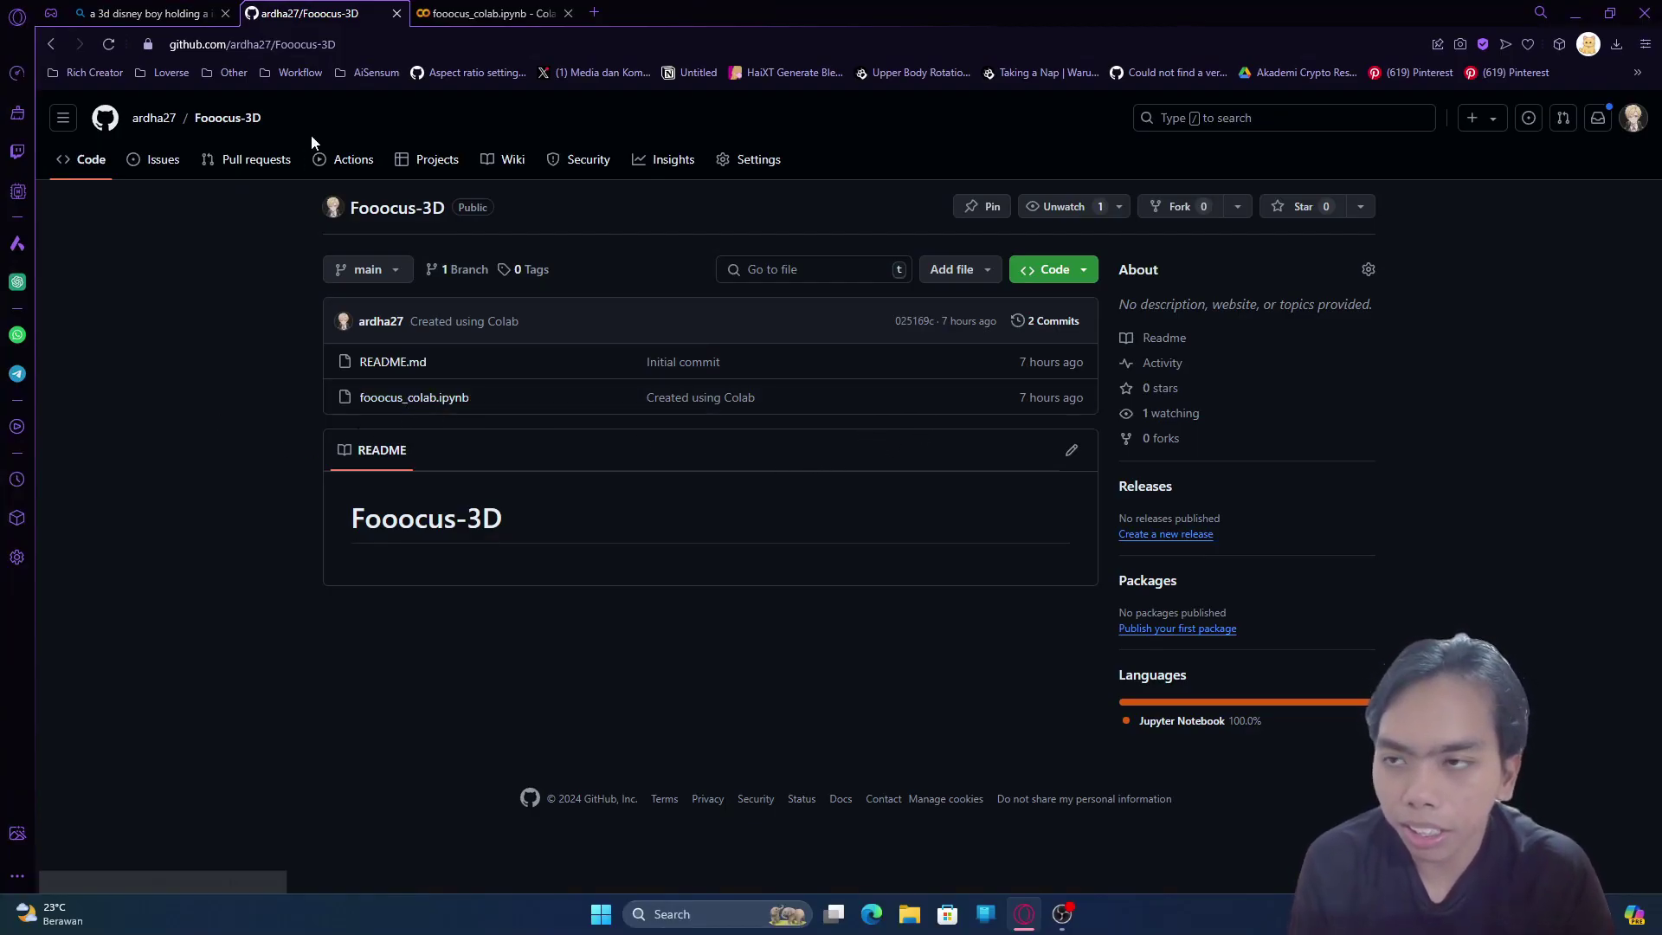
left_click(419, 404)
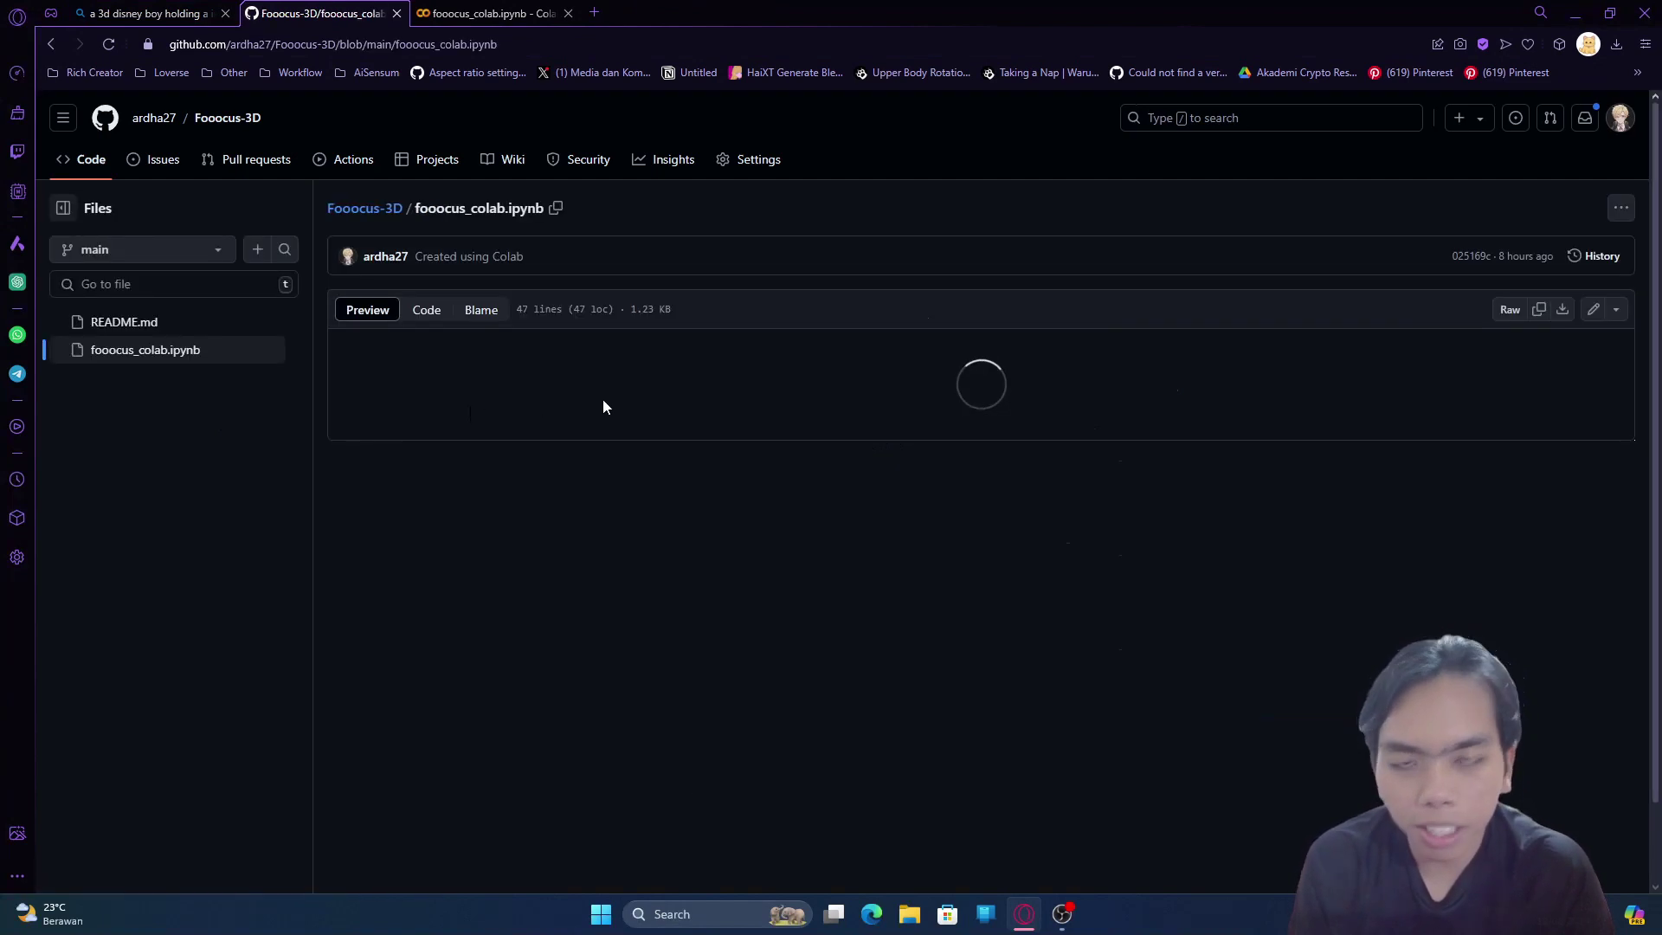
right_click(697, 357)
left_click(744, 368)
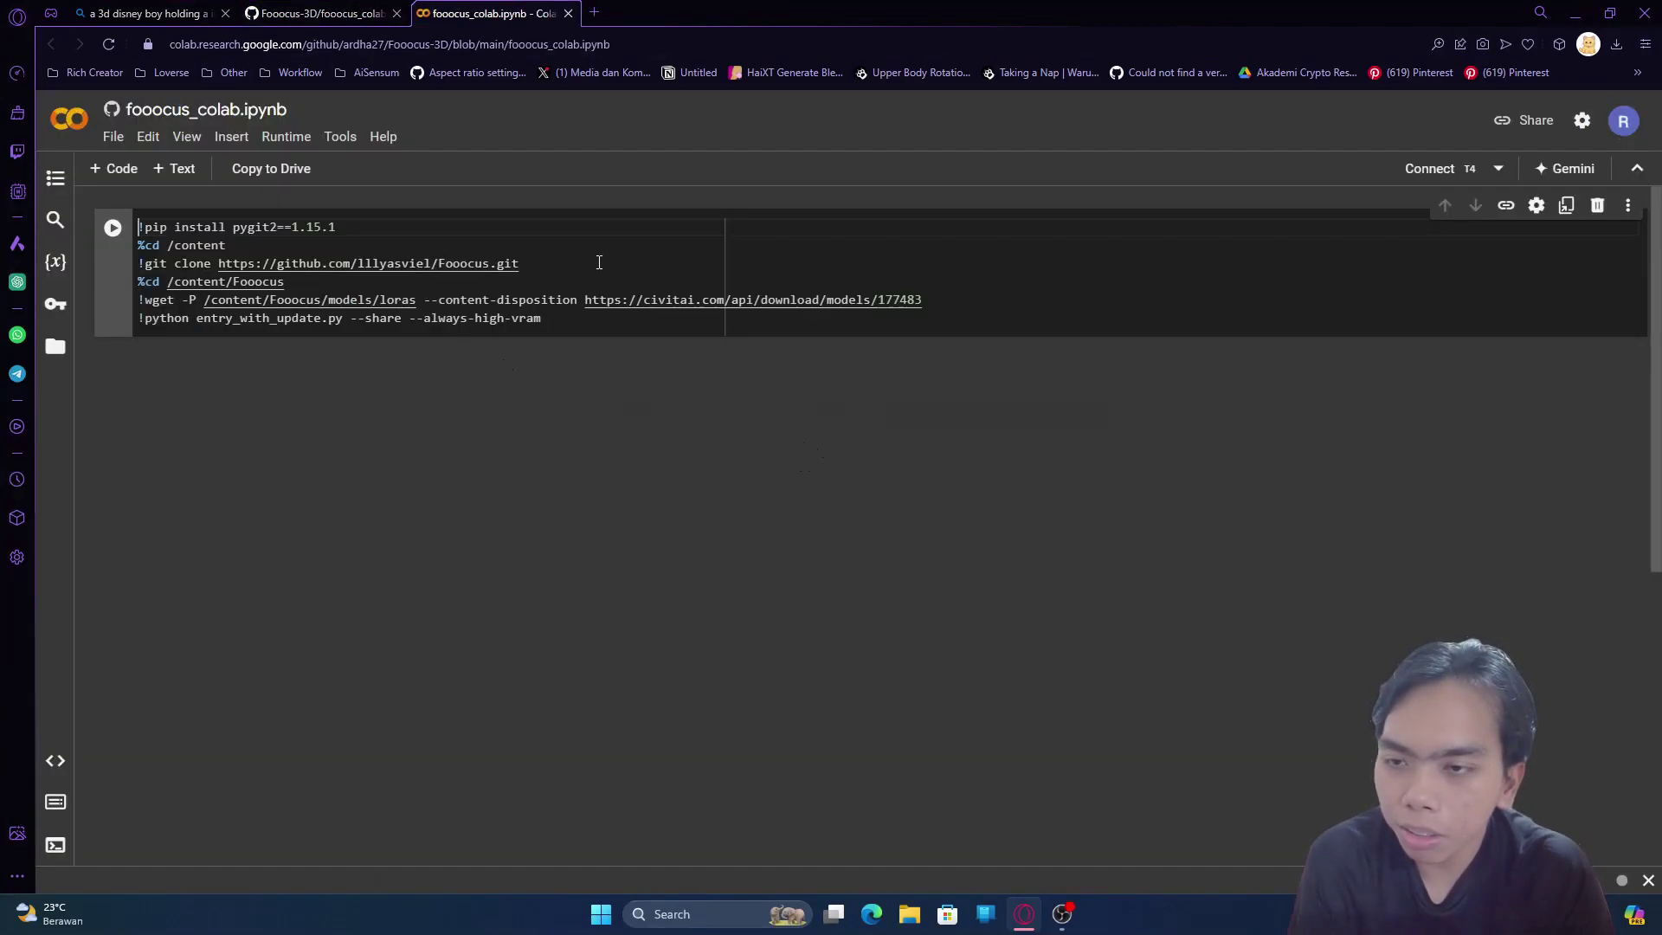
Run all cells of the fooocus_colab.ipynb notebook, accepting that it was not authored by Google
left_click(277, 143)
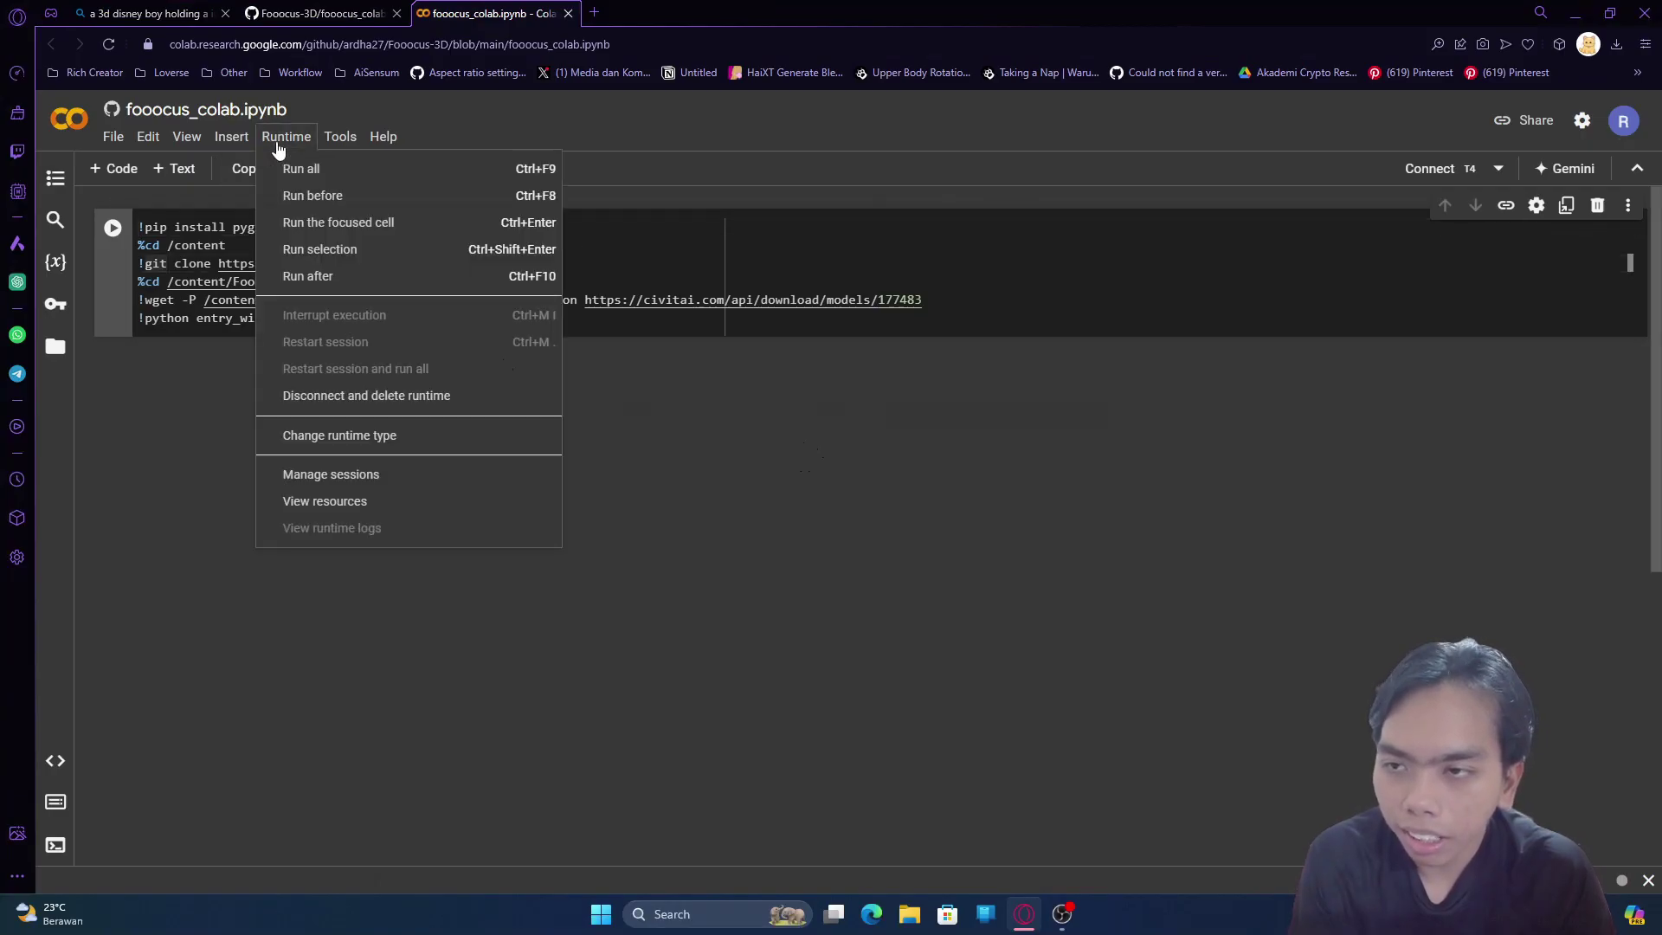
left_click(363, 165)
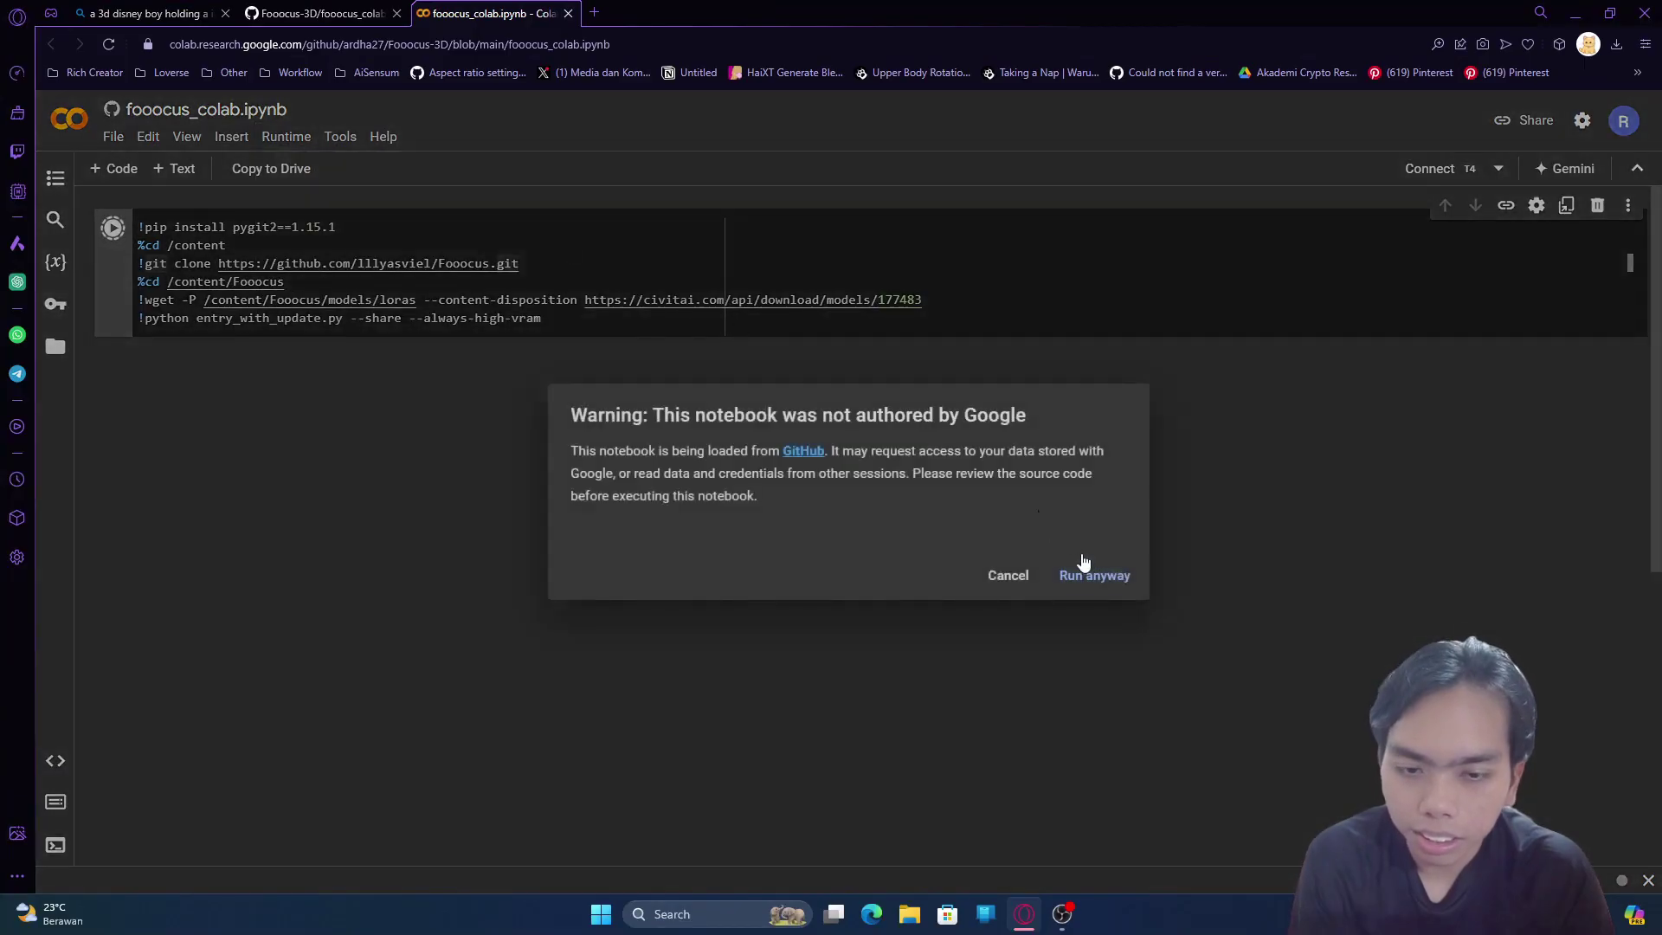
left_click(1094, 576)
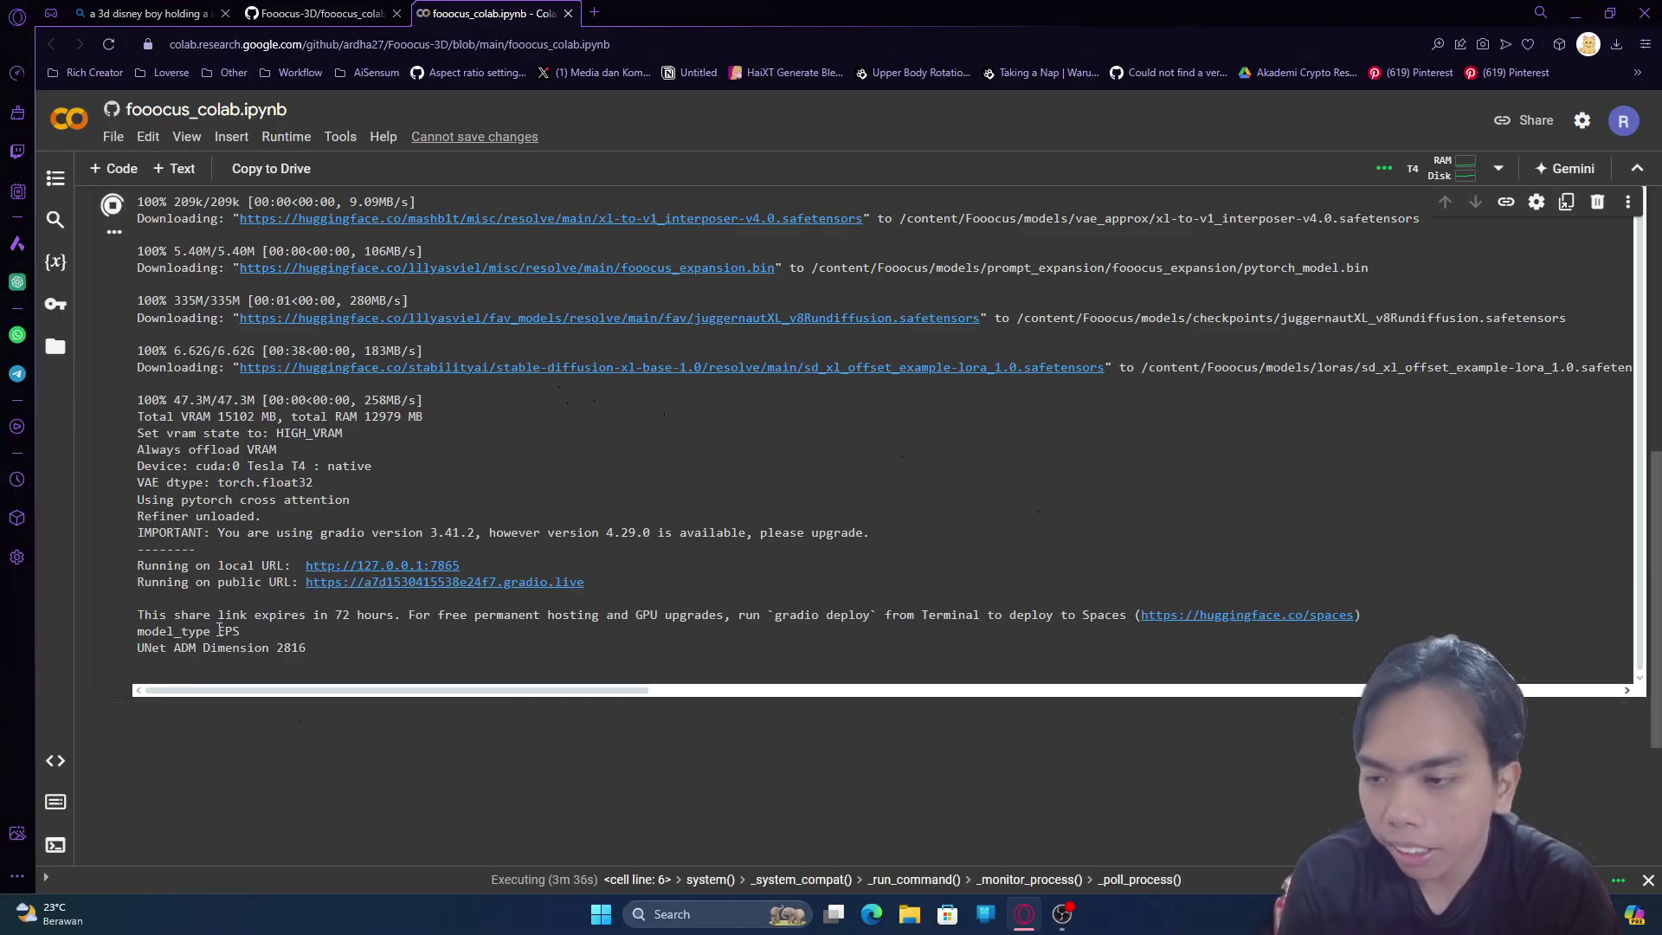
Open the Fooocus web interface from the public URL in the cell output and enable its Input Image and Advanced options
left_click_drag(137, 583, 299, 583)
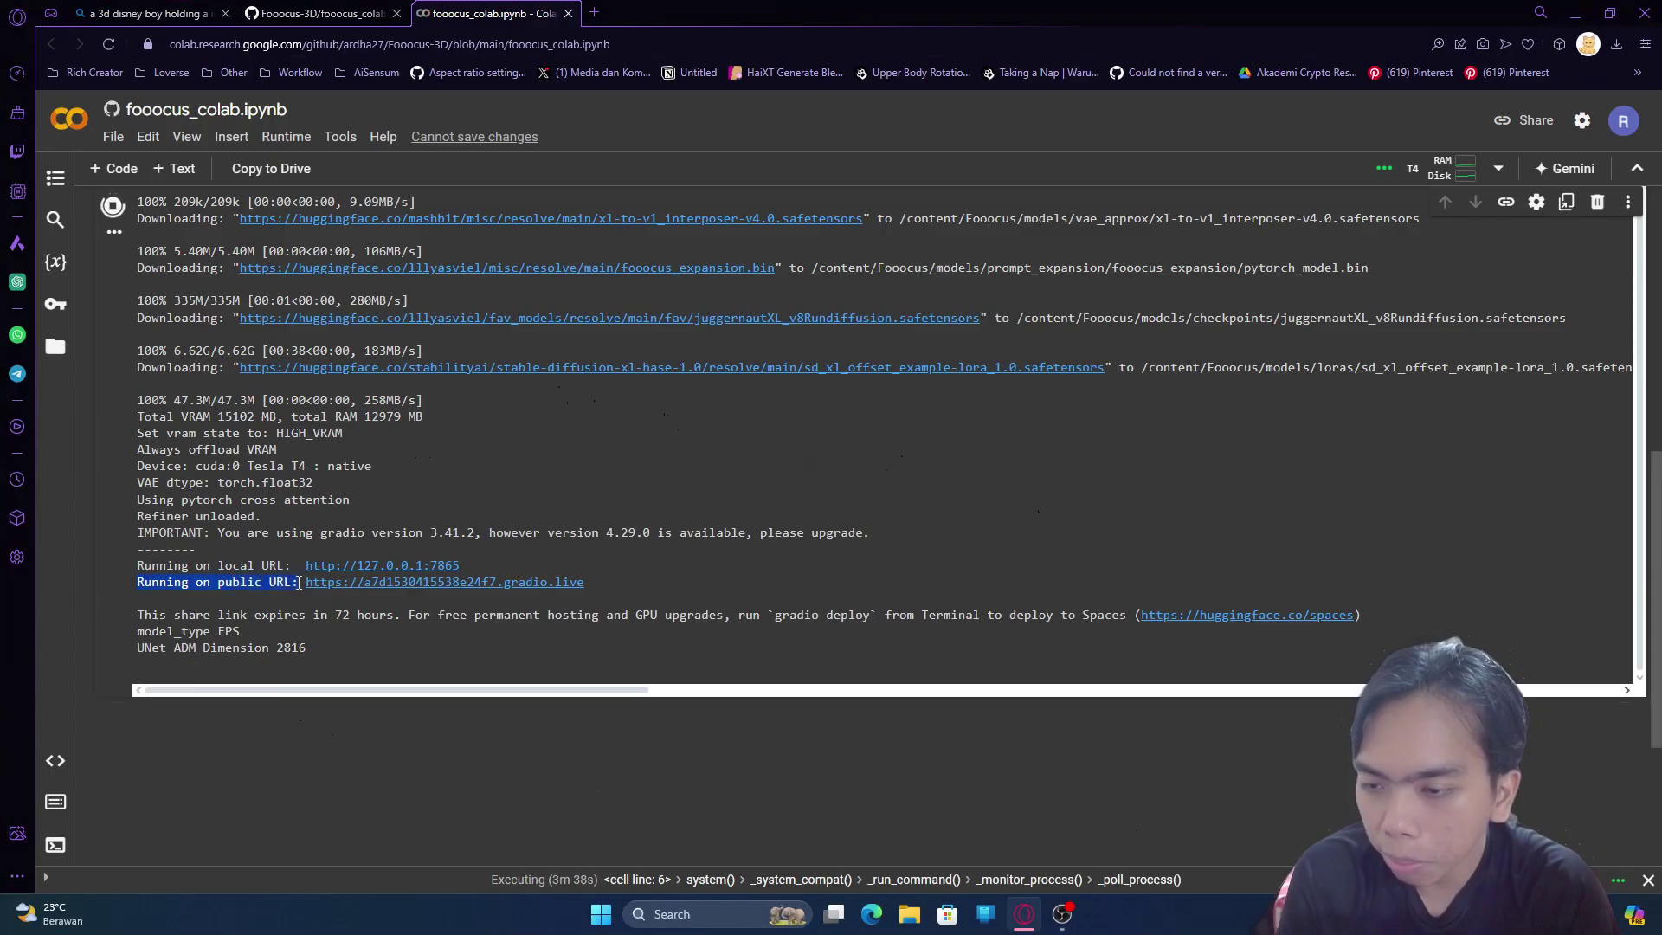
left_click(423, 585)
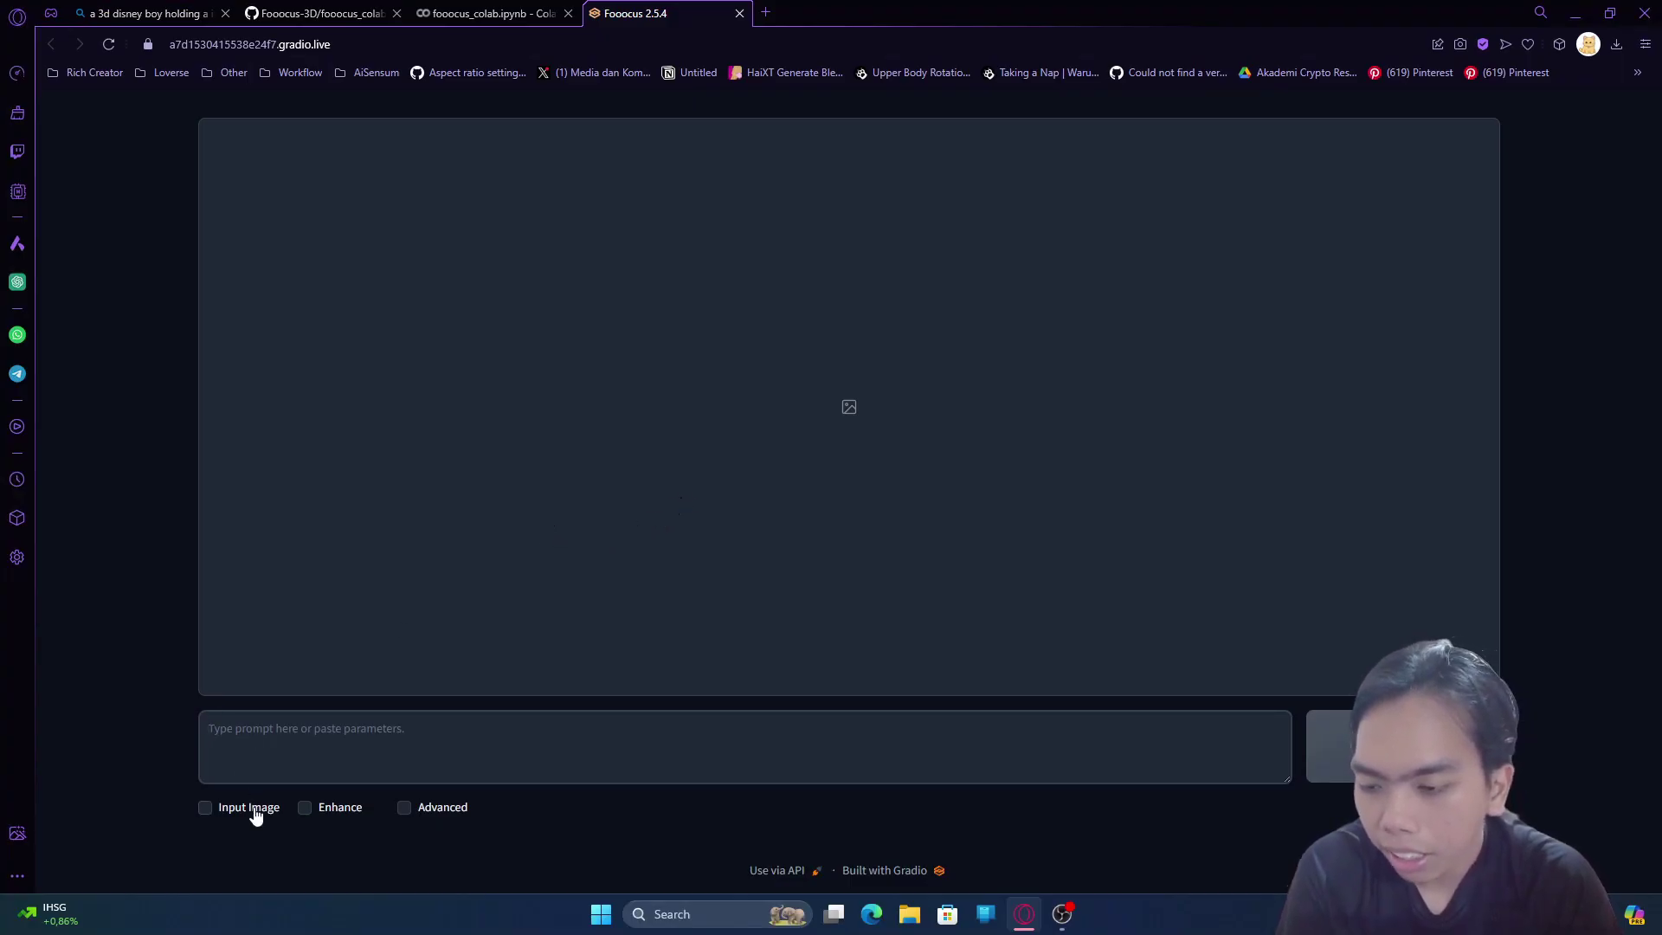
left_click(227, 813)
scroll(437, 746, "down", 3)
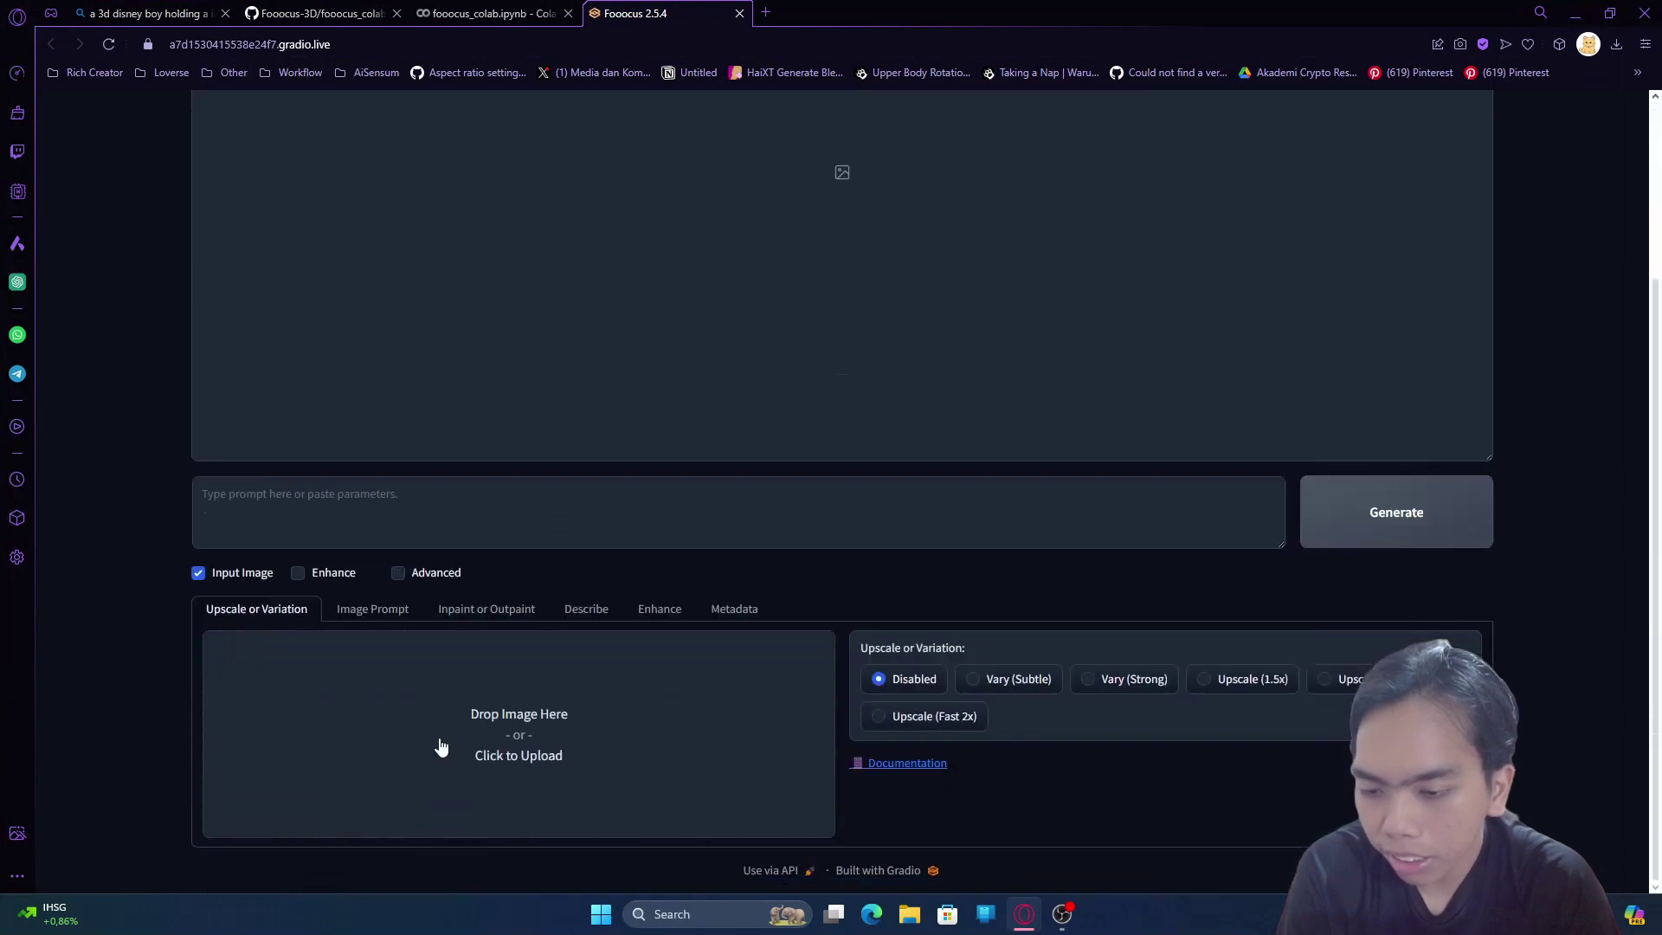
left_click(398, 572)
Set the aspect ratio to 1024×1024 and add the SAI 3D Model style
scroll(1613, 547, "up", 3)
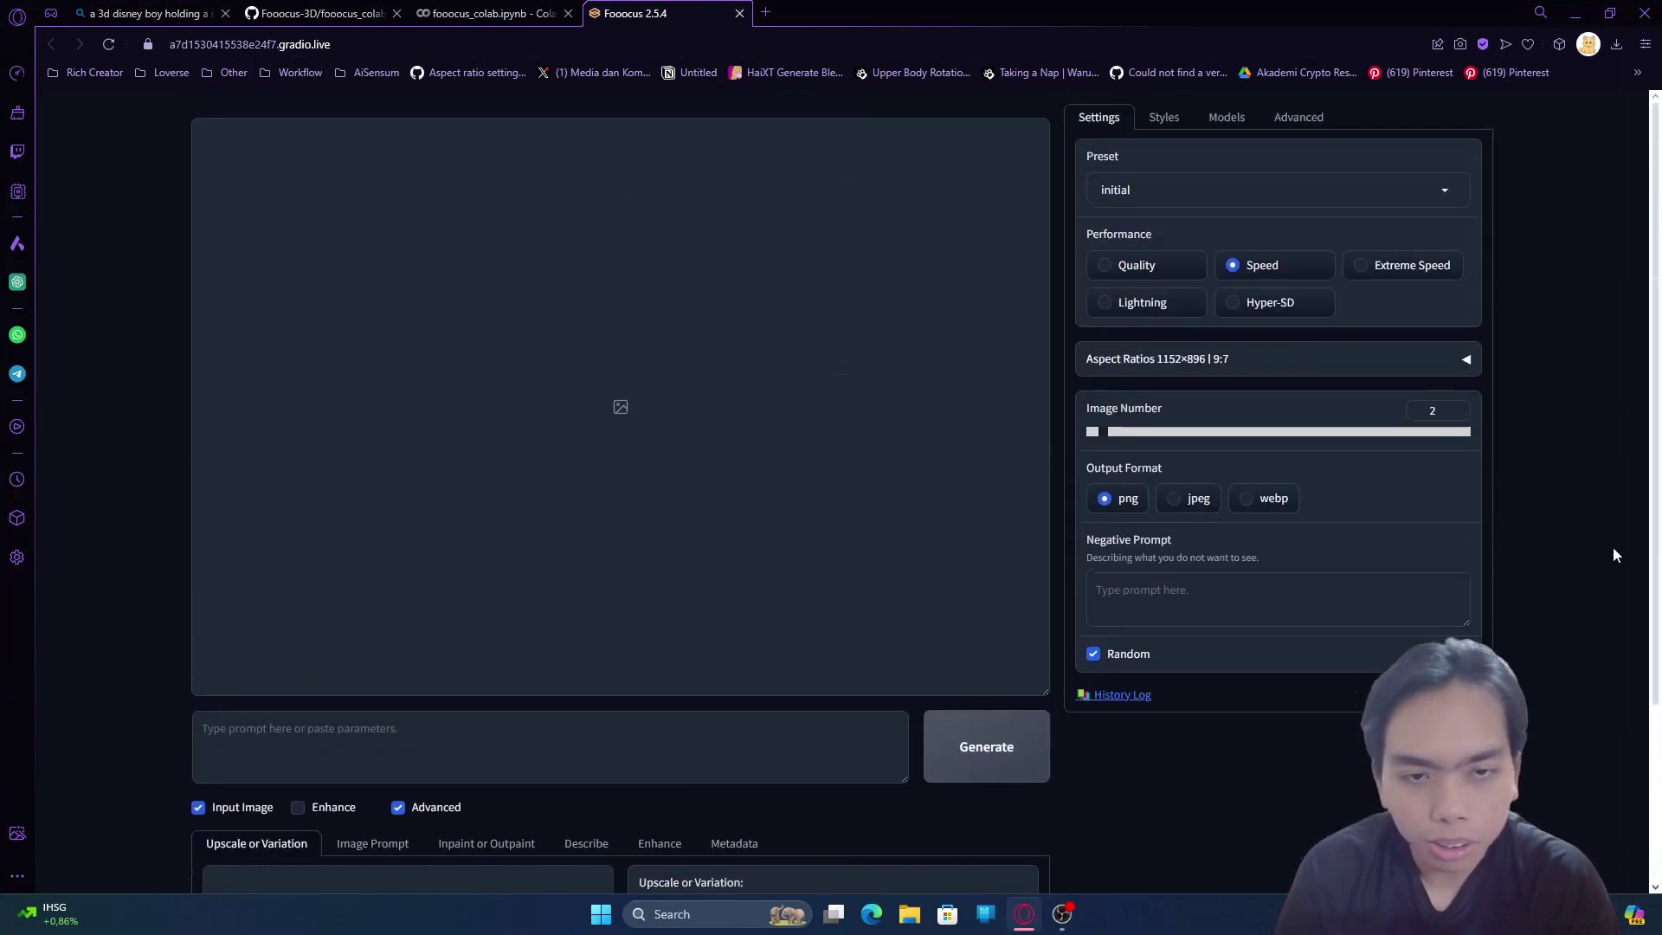
left_click(1332, 363)
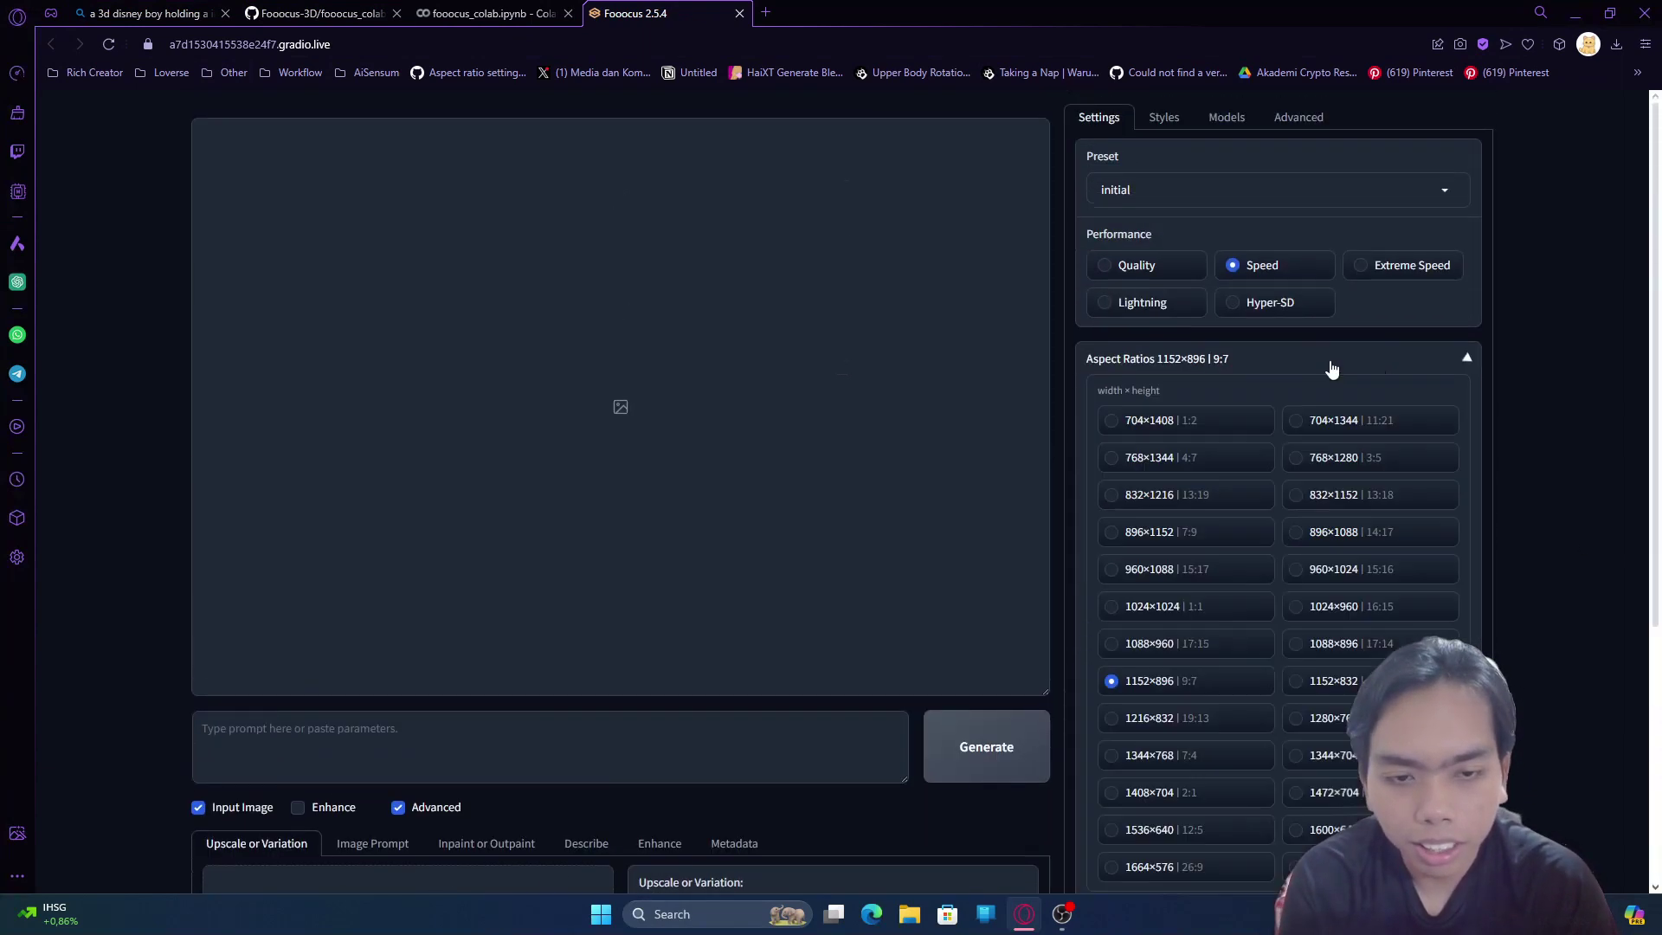
left_click(1195, 608)
left_click(1462, 359)
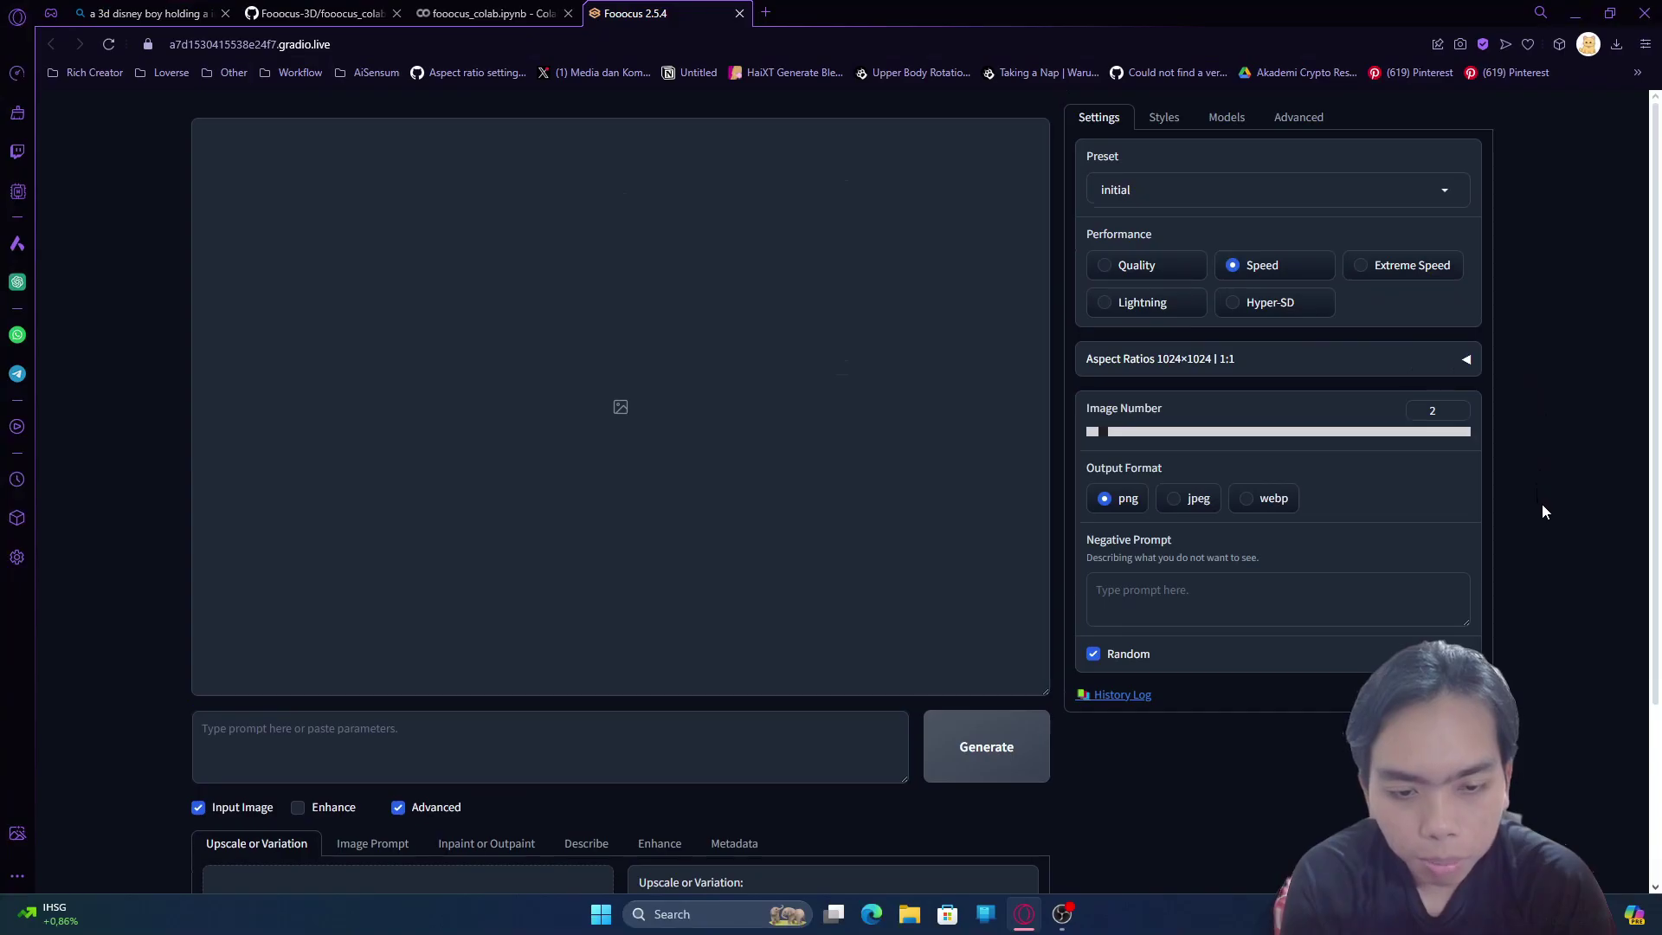
left_click(1156, 127)
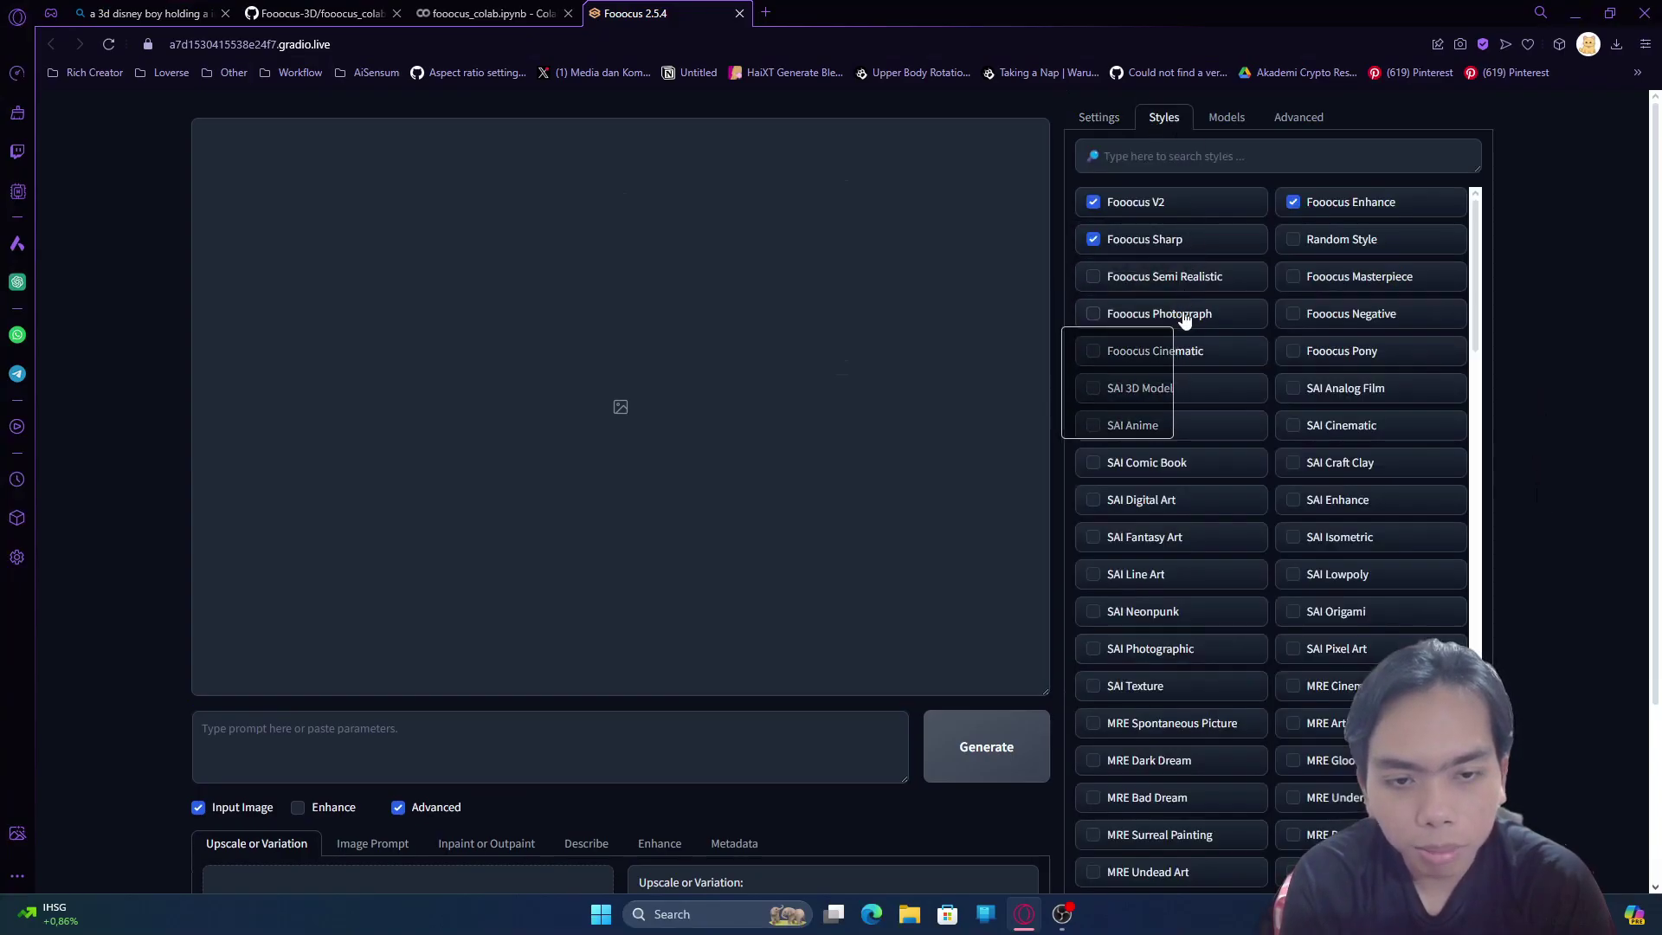
left_click(1116, 391)
Set LoRA 1 to the 3D模型丨可爱化SDXL版_v2.0.safetensors model with a weight of 1
left_click(1220, 127)
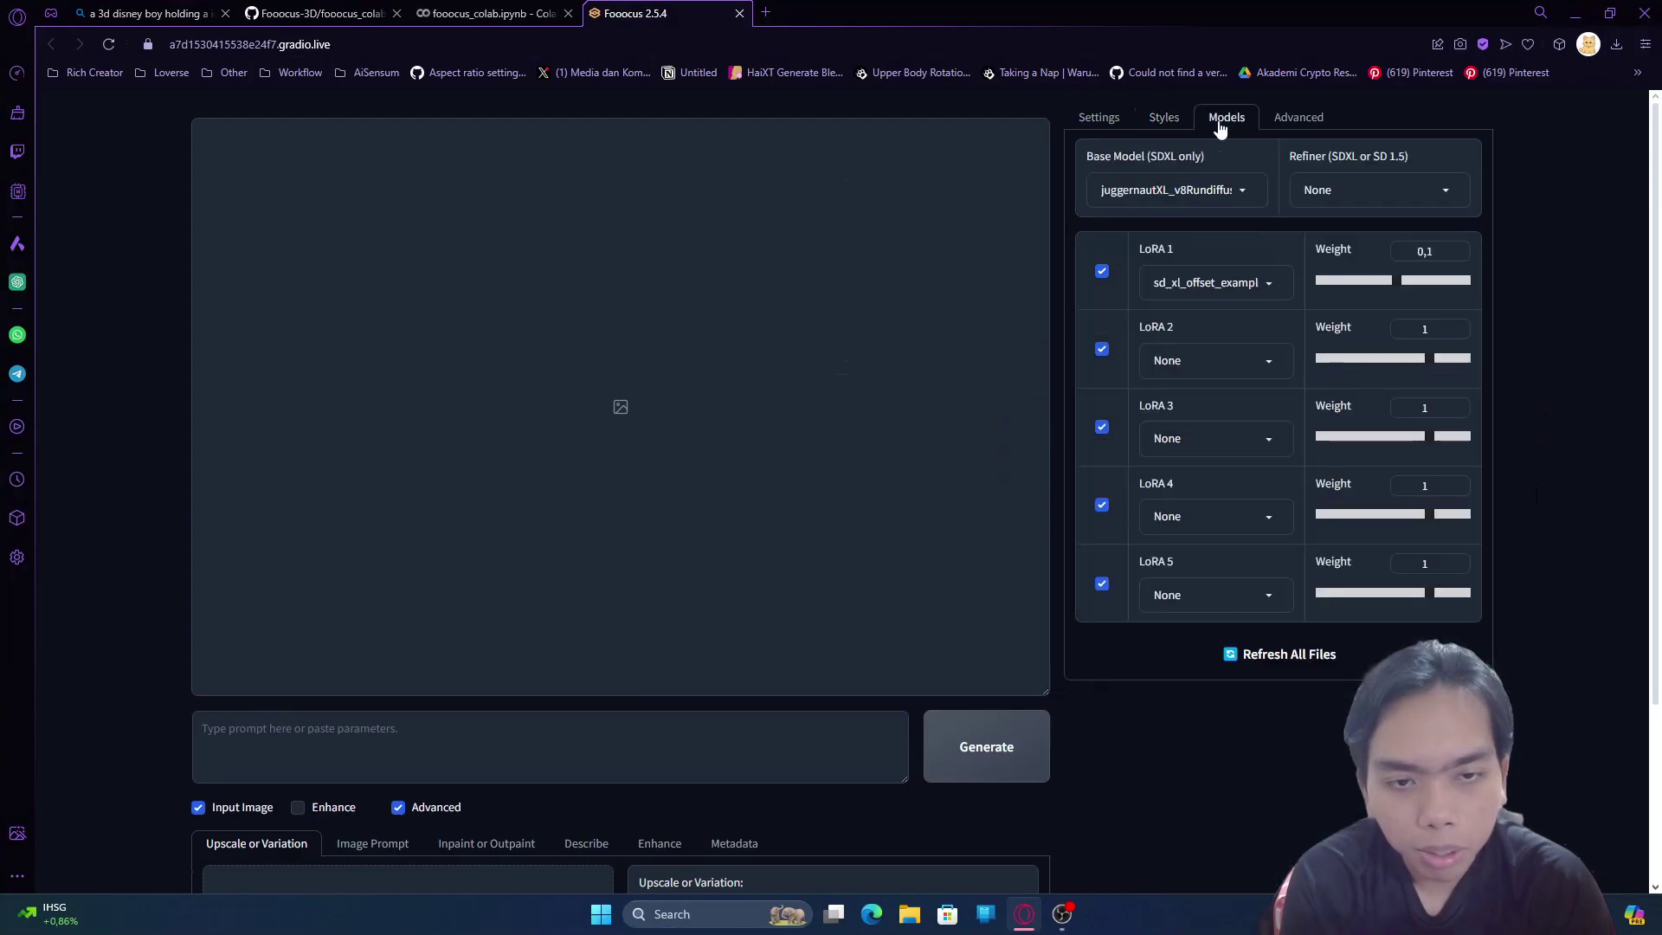
left_click(1212, 278)
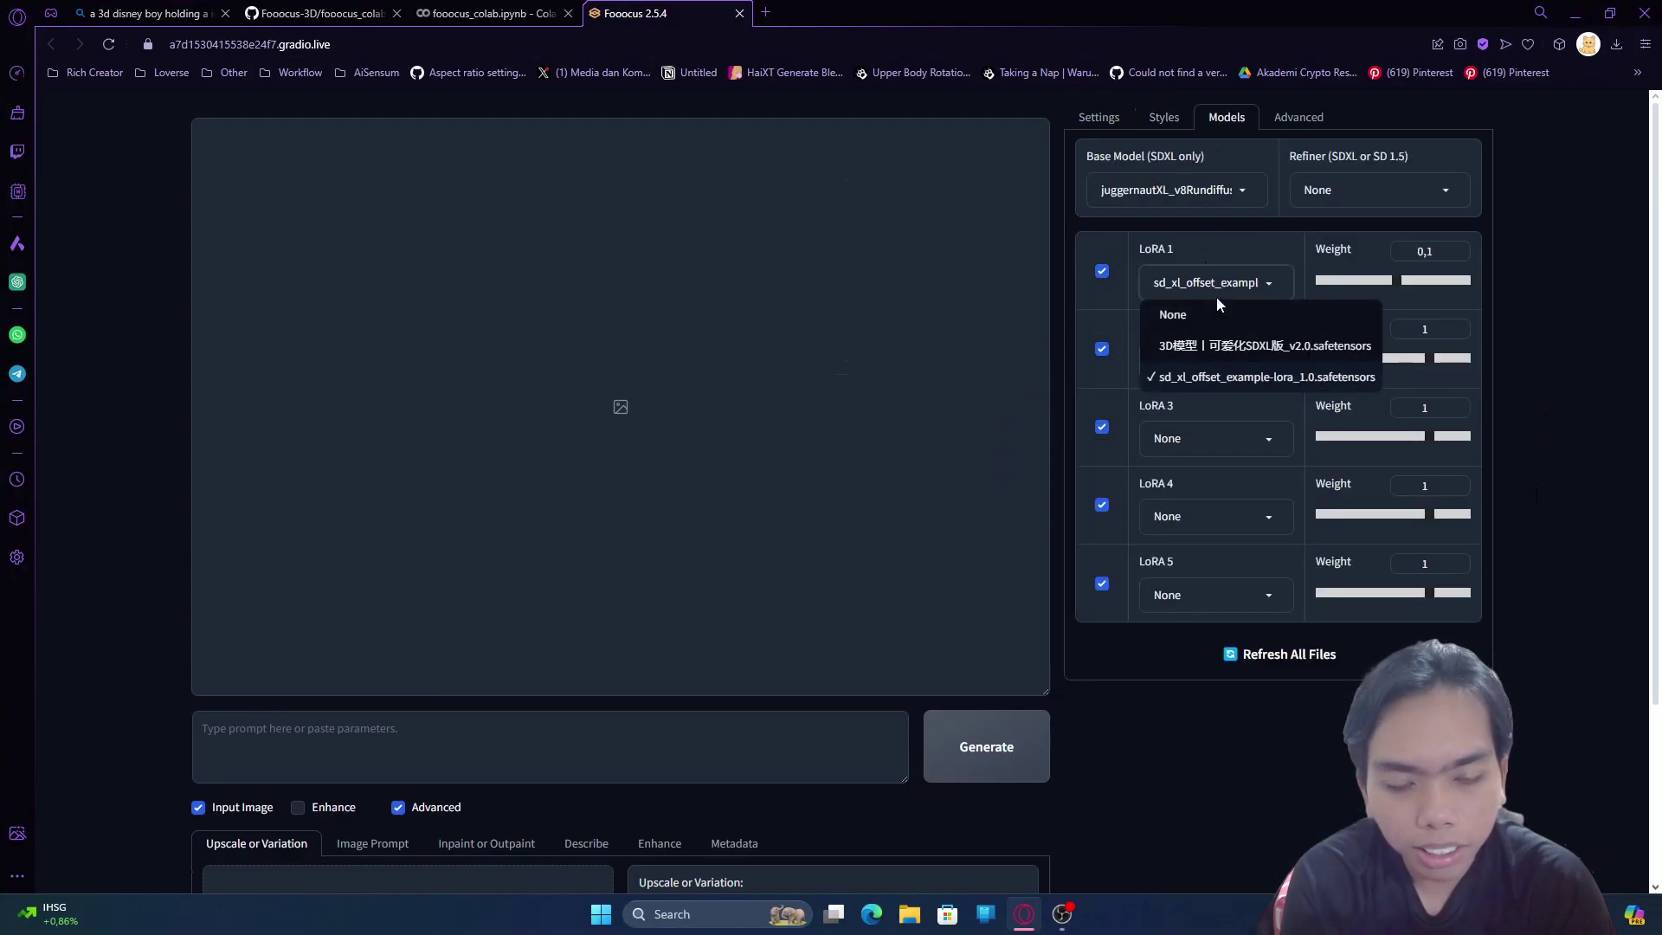
left_click(1197, 348)
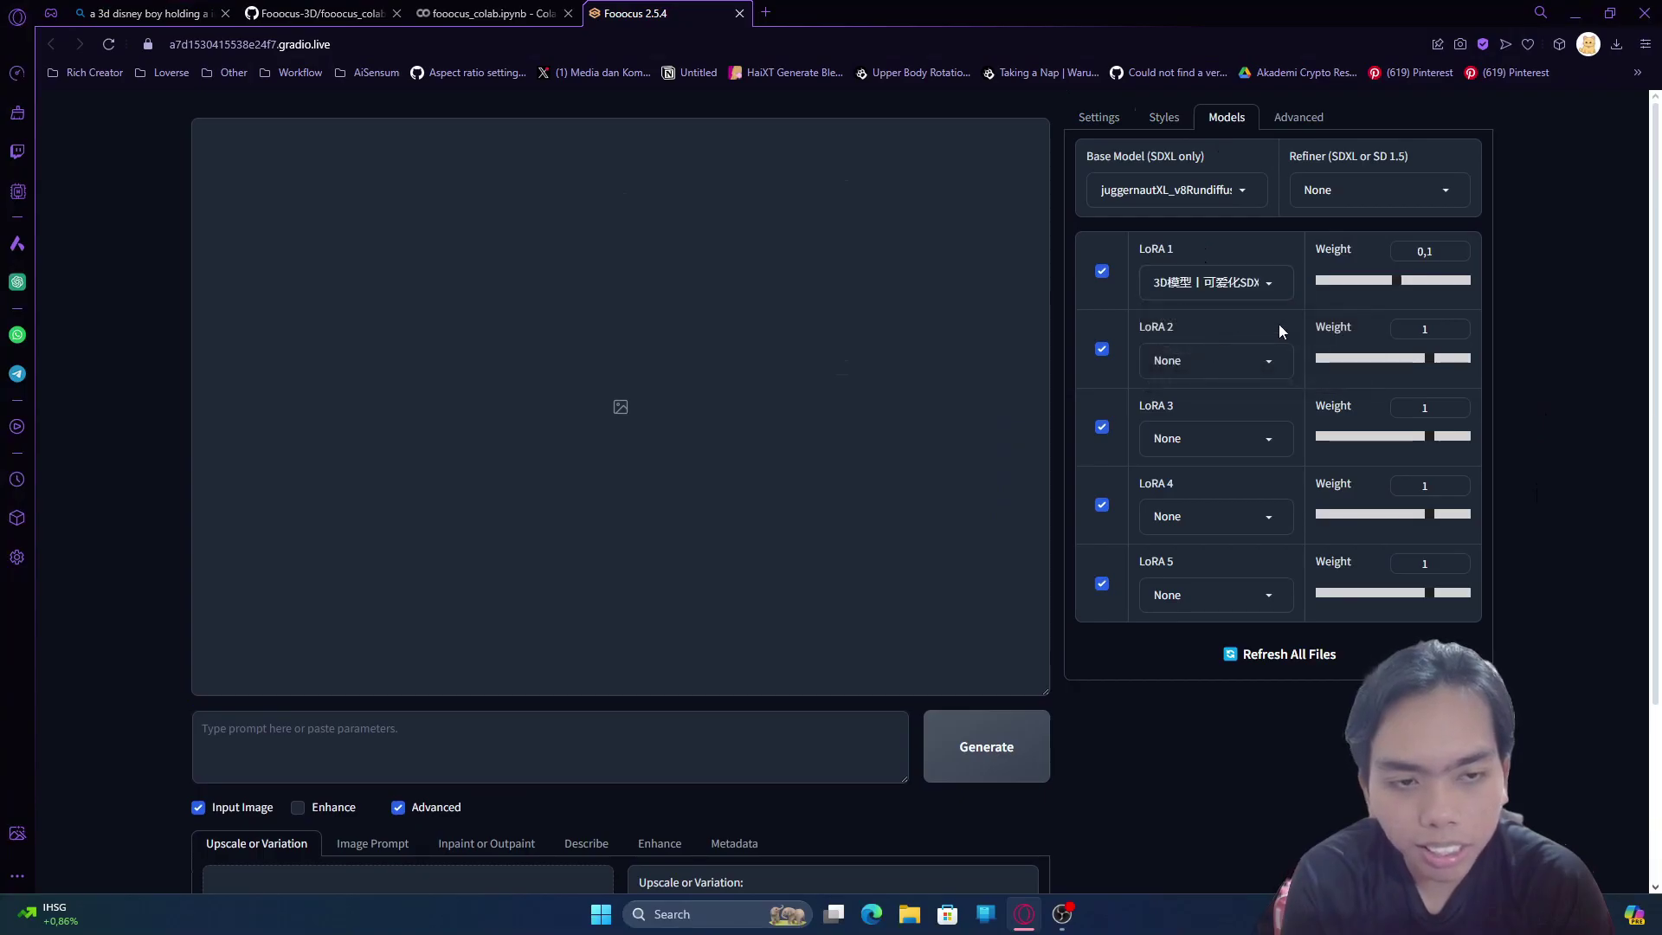
left_click_drag(1438, 251, 1384, 252)
type("1")
Enable Developer Debug Mode and the Mixing Image Prompt and Inpaint control option
left_click(1298, 118)
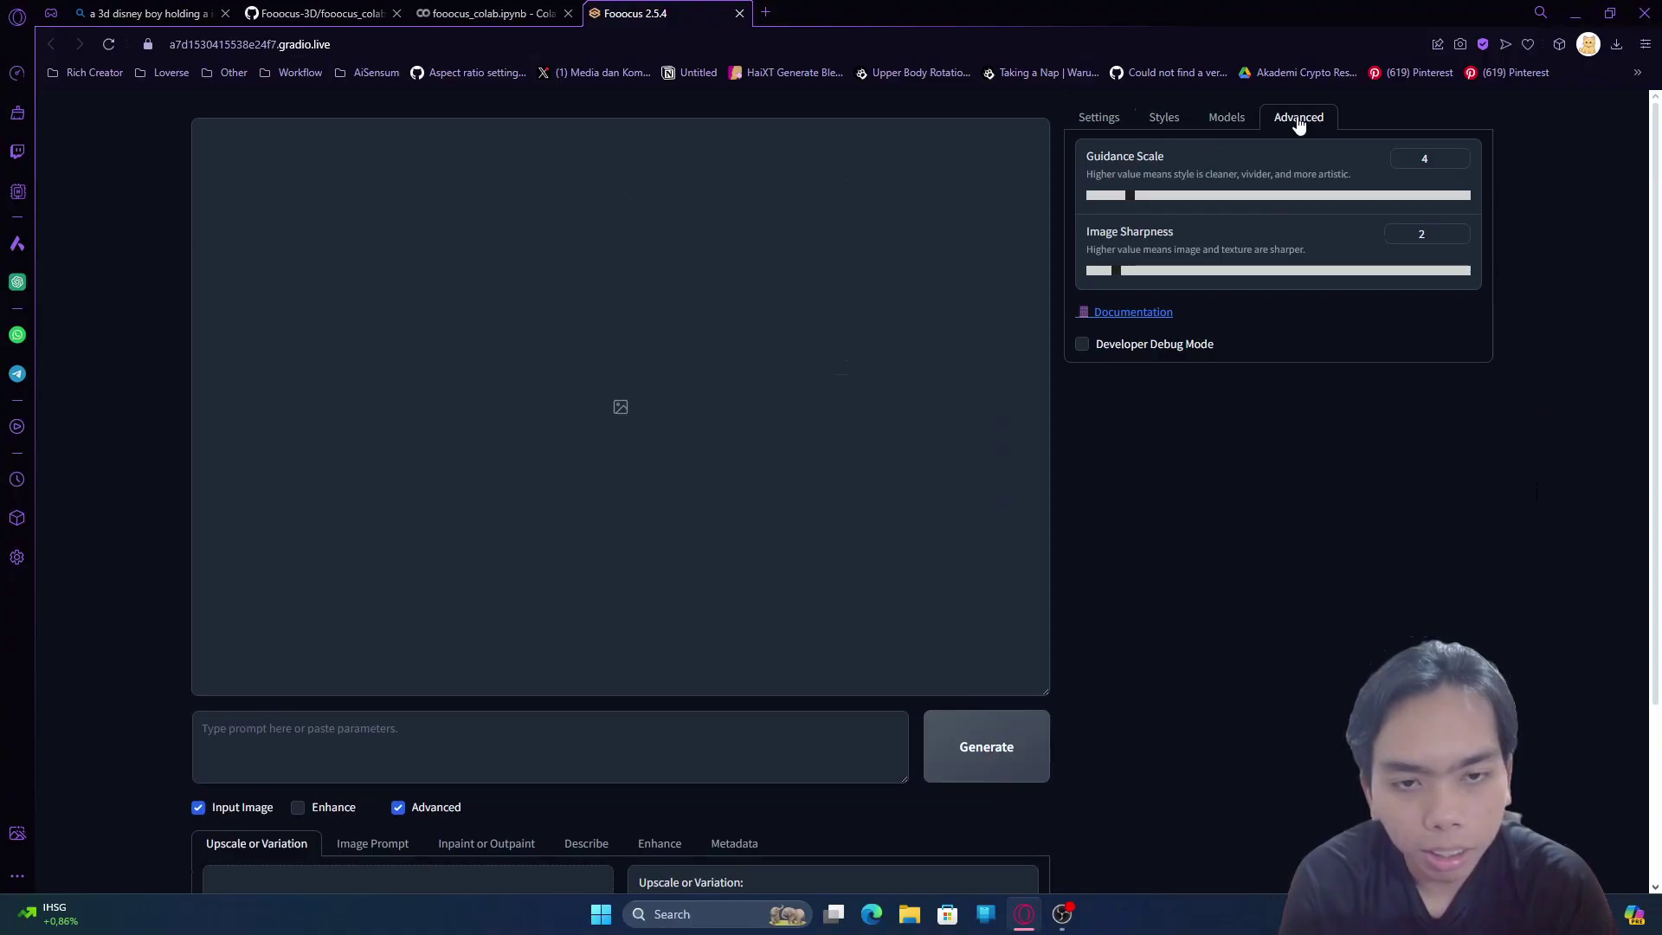
left_click(1179, 344)
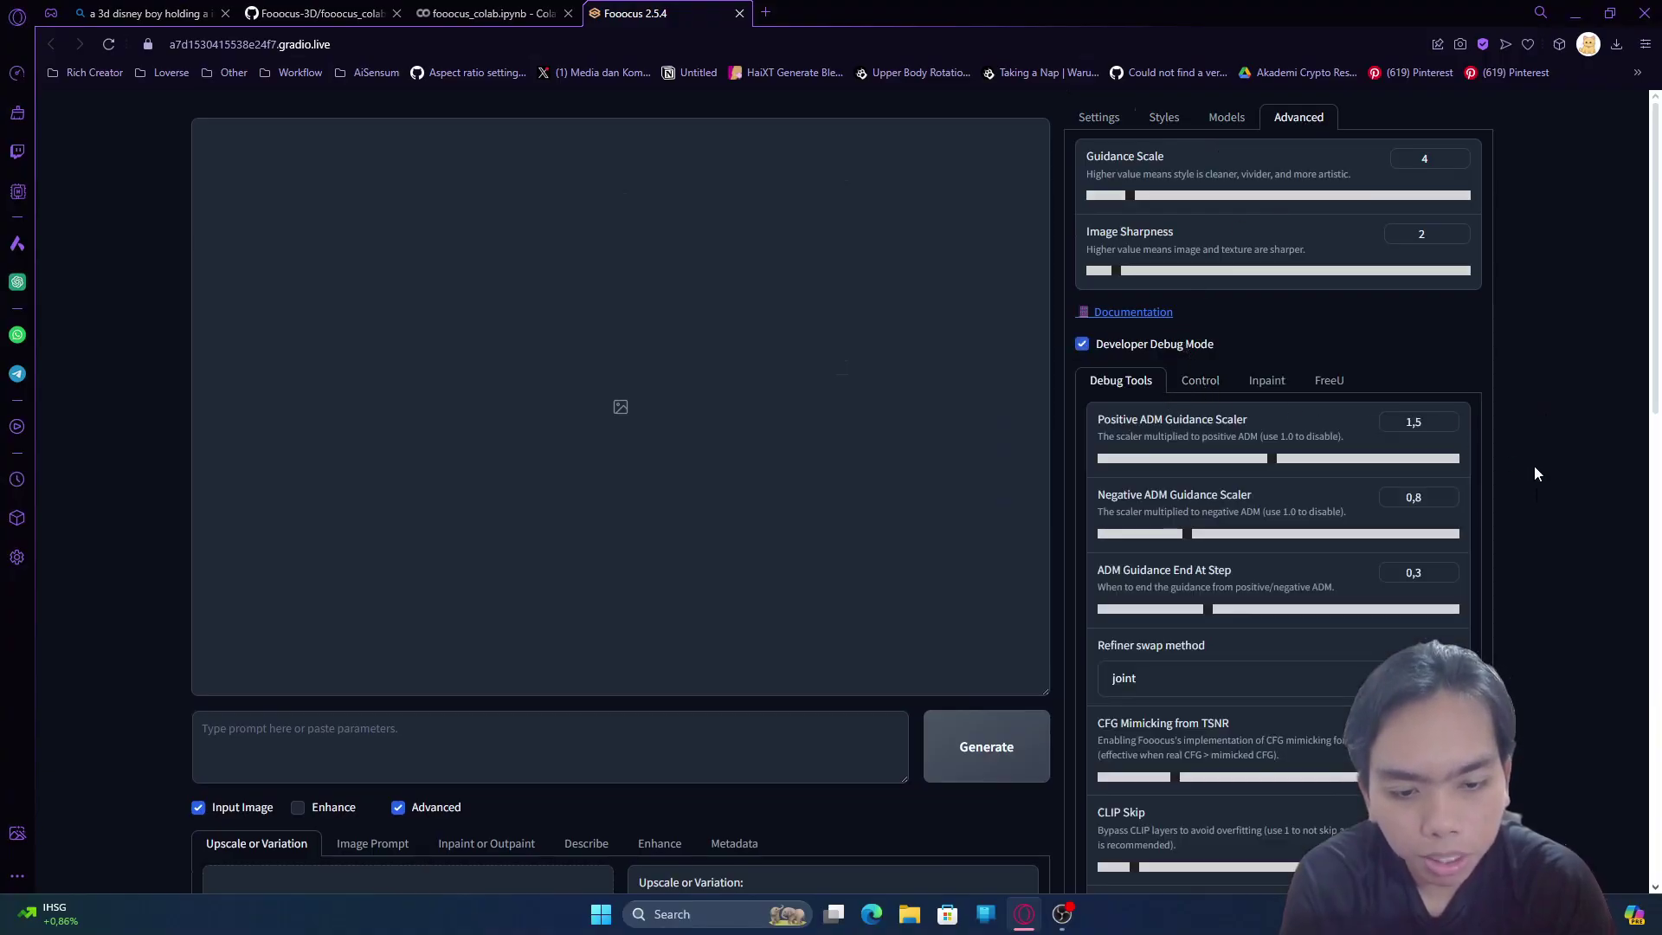
scroll(1533, 465, "down", 2)
left_click(1210, 214)
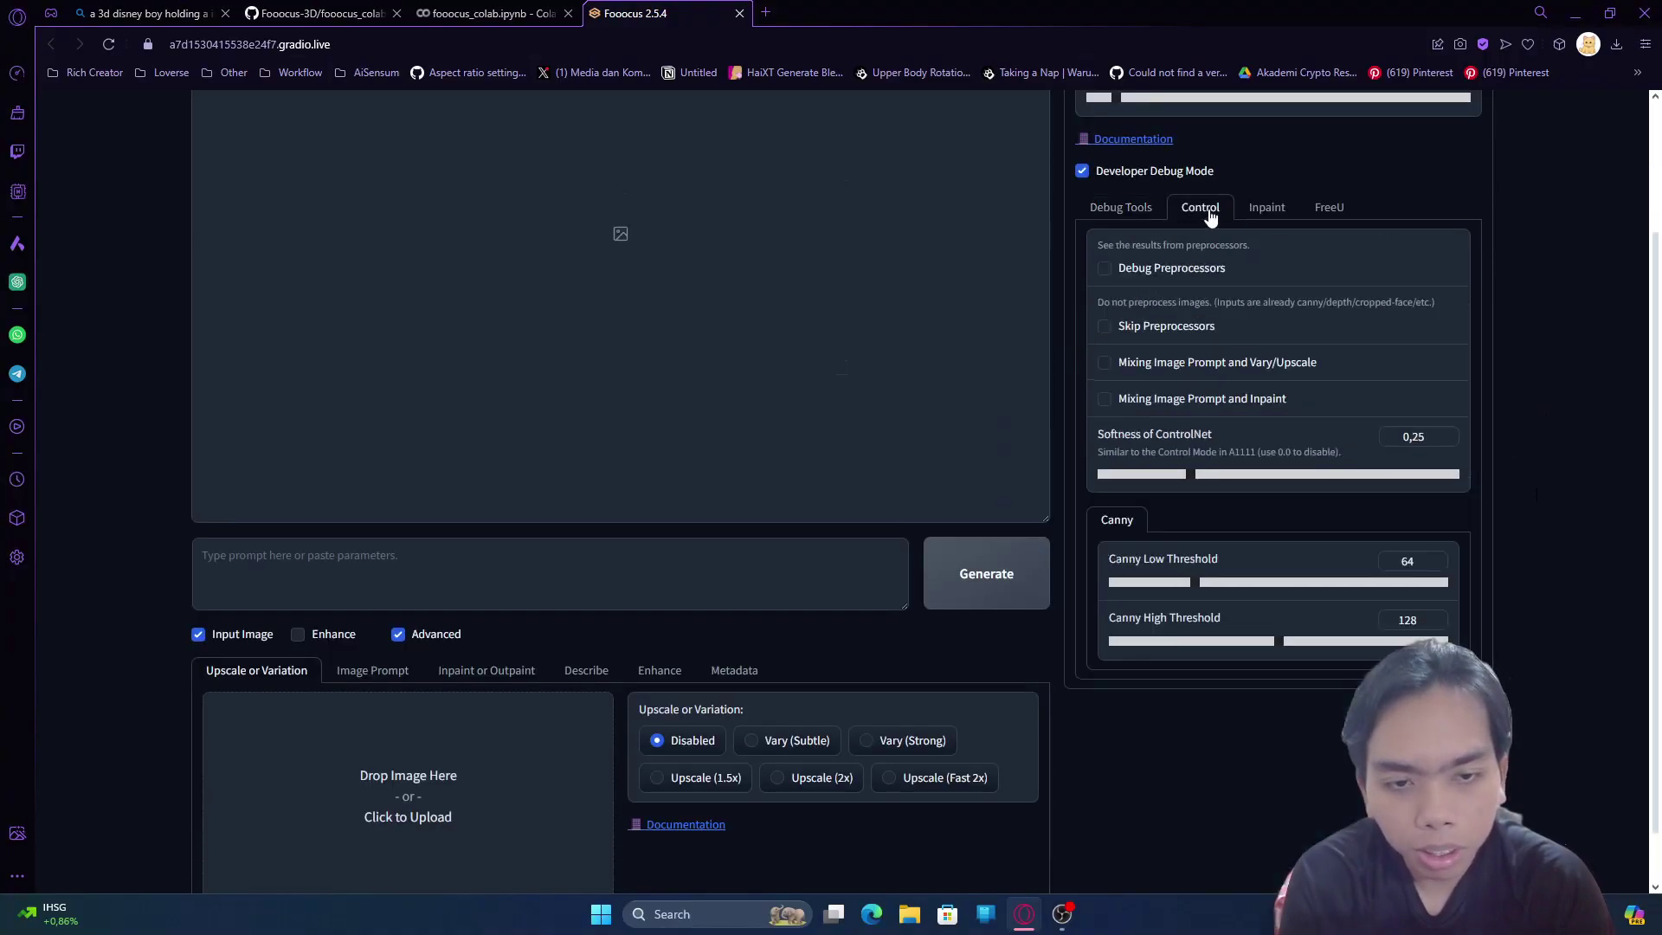
left_click(1156, 408)
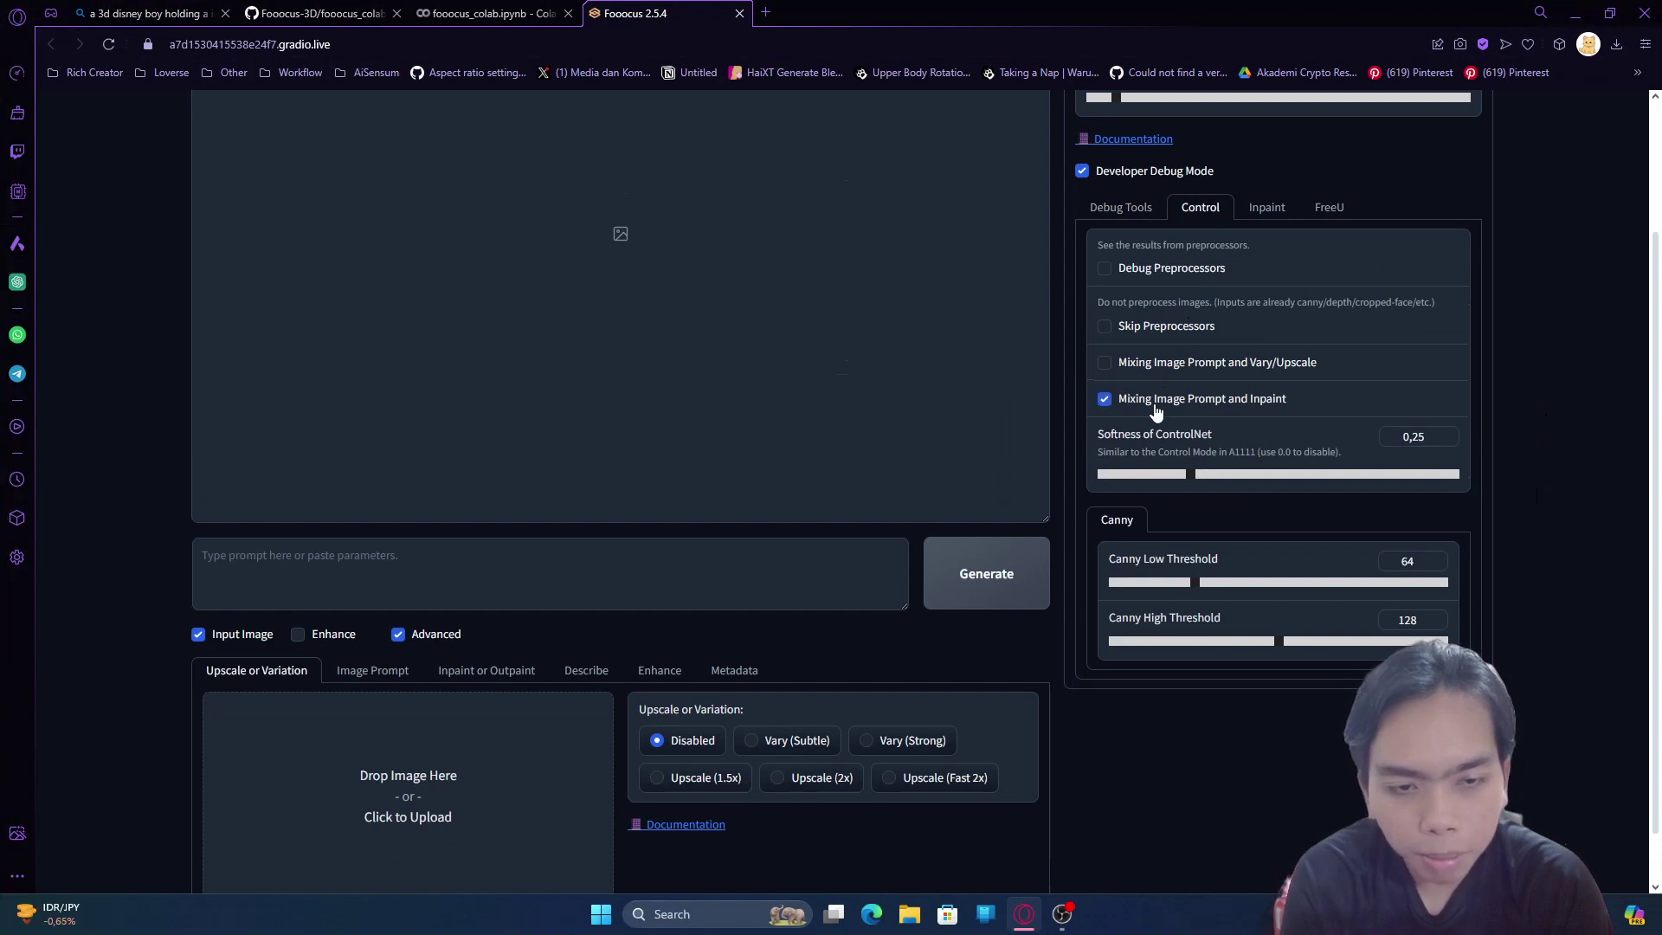
Set the inpaint brush color to black
left_click(1268, 209)
scroll(1298, 519, "down", 3)
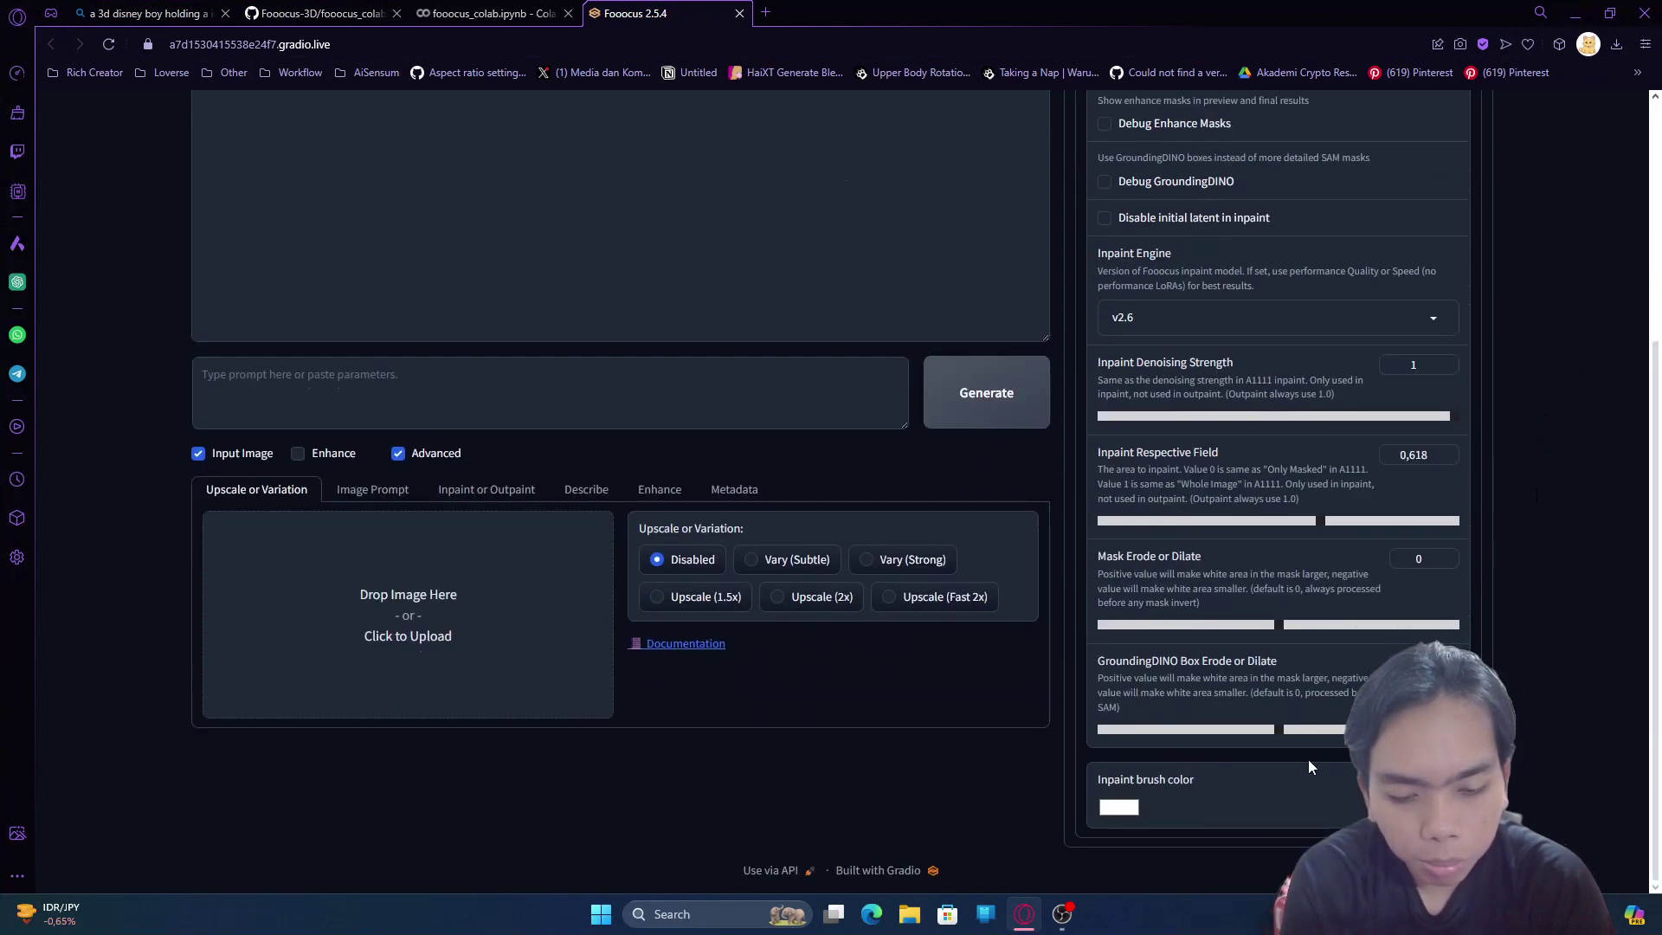
left_click(1124, 809)
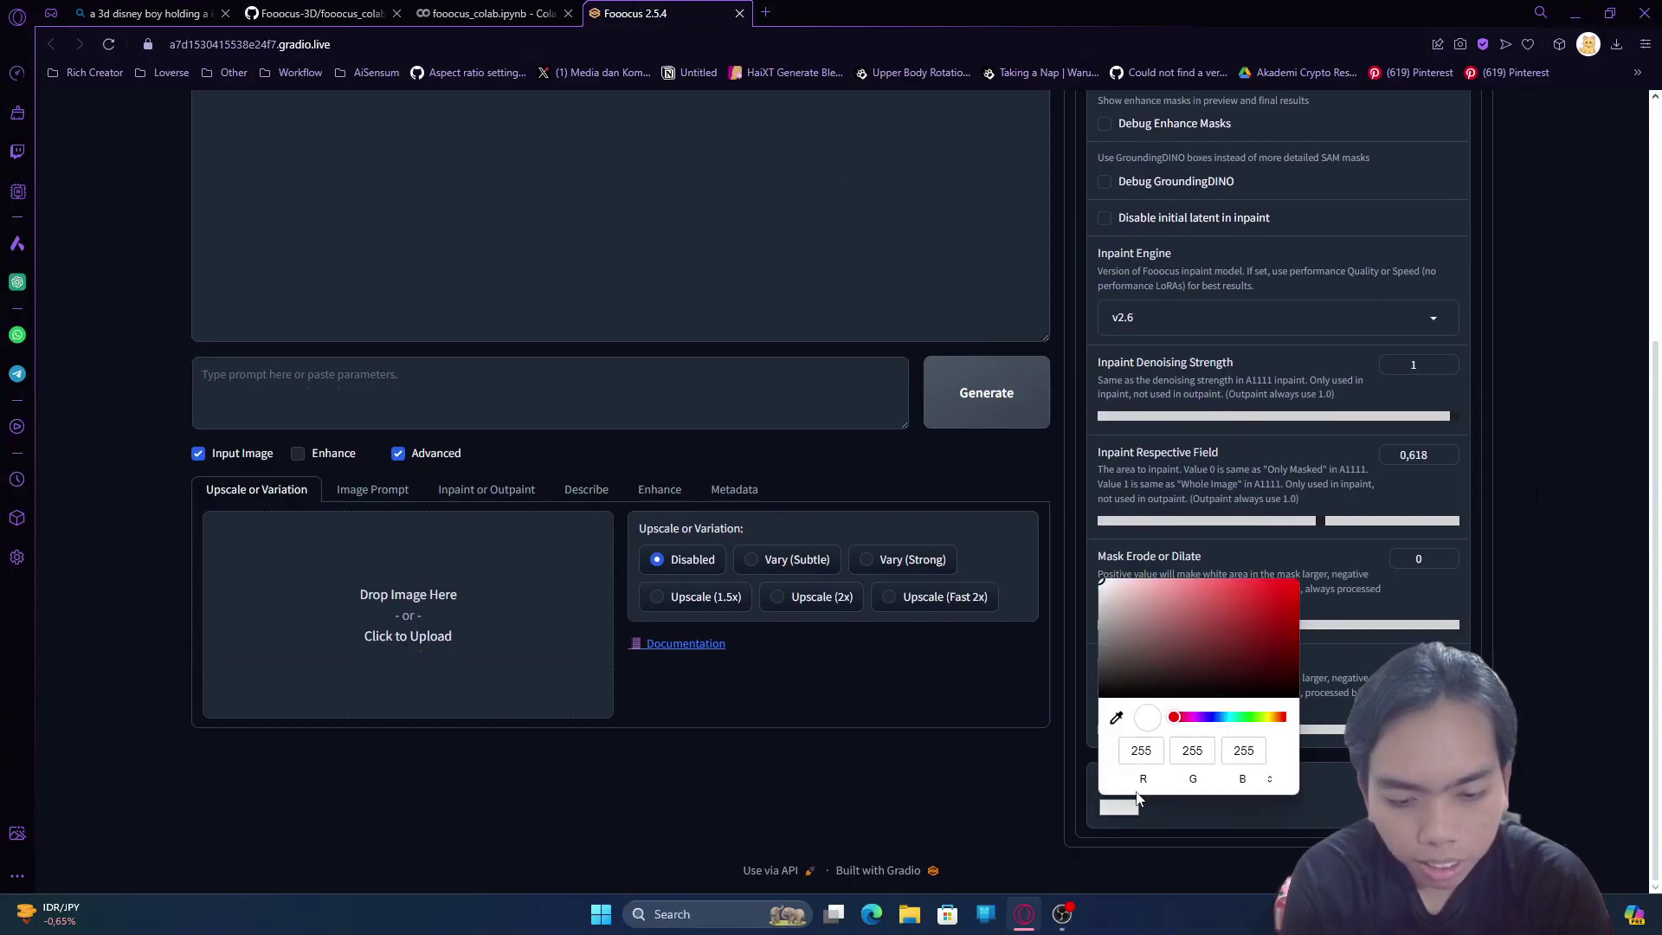
left_click_drag(1131, 691, 1026, 747)
scroll(1588, 637, "up", 5)
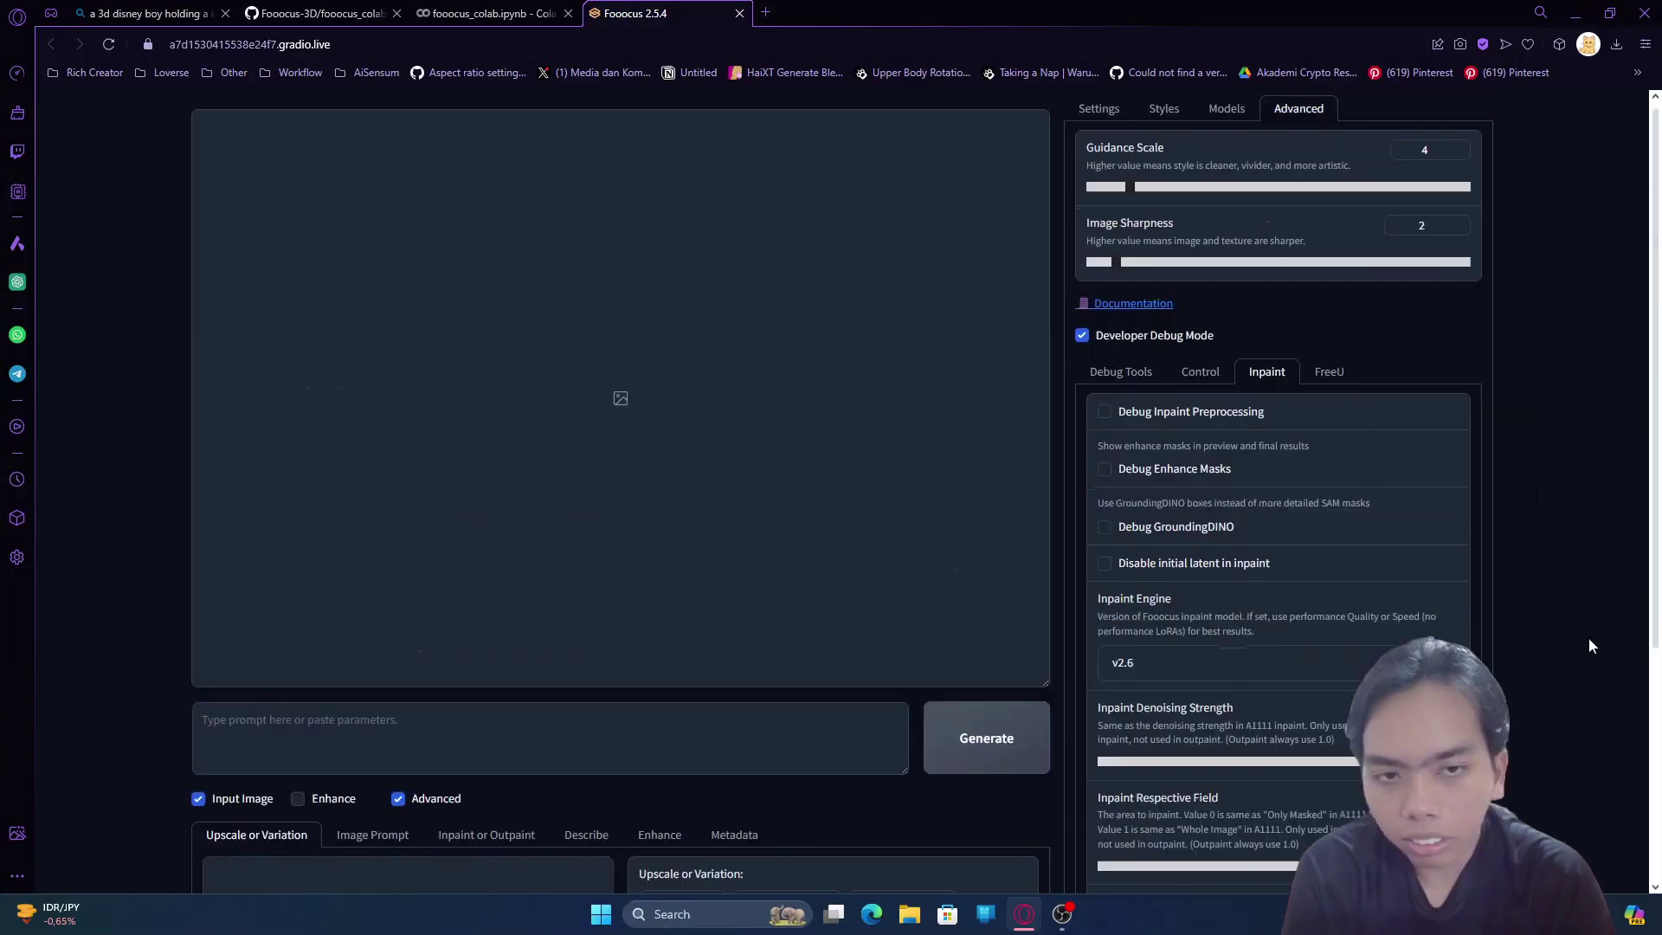
scroll(1575, 574, "down", 4)
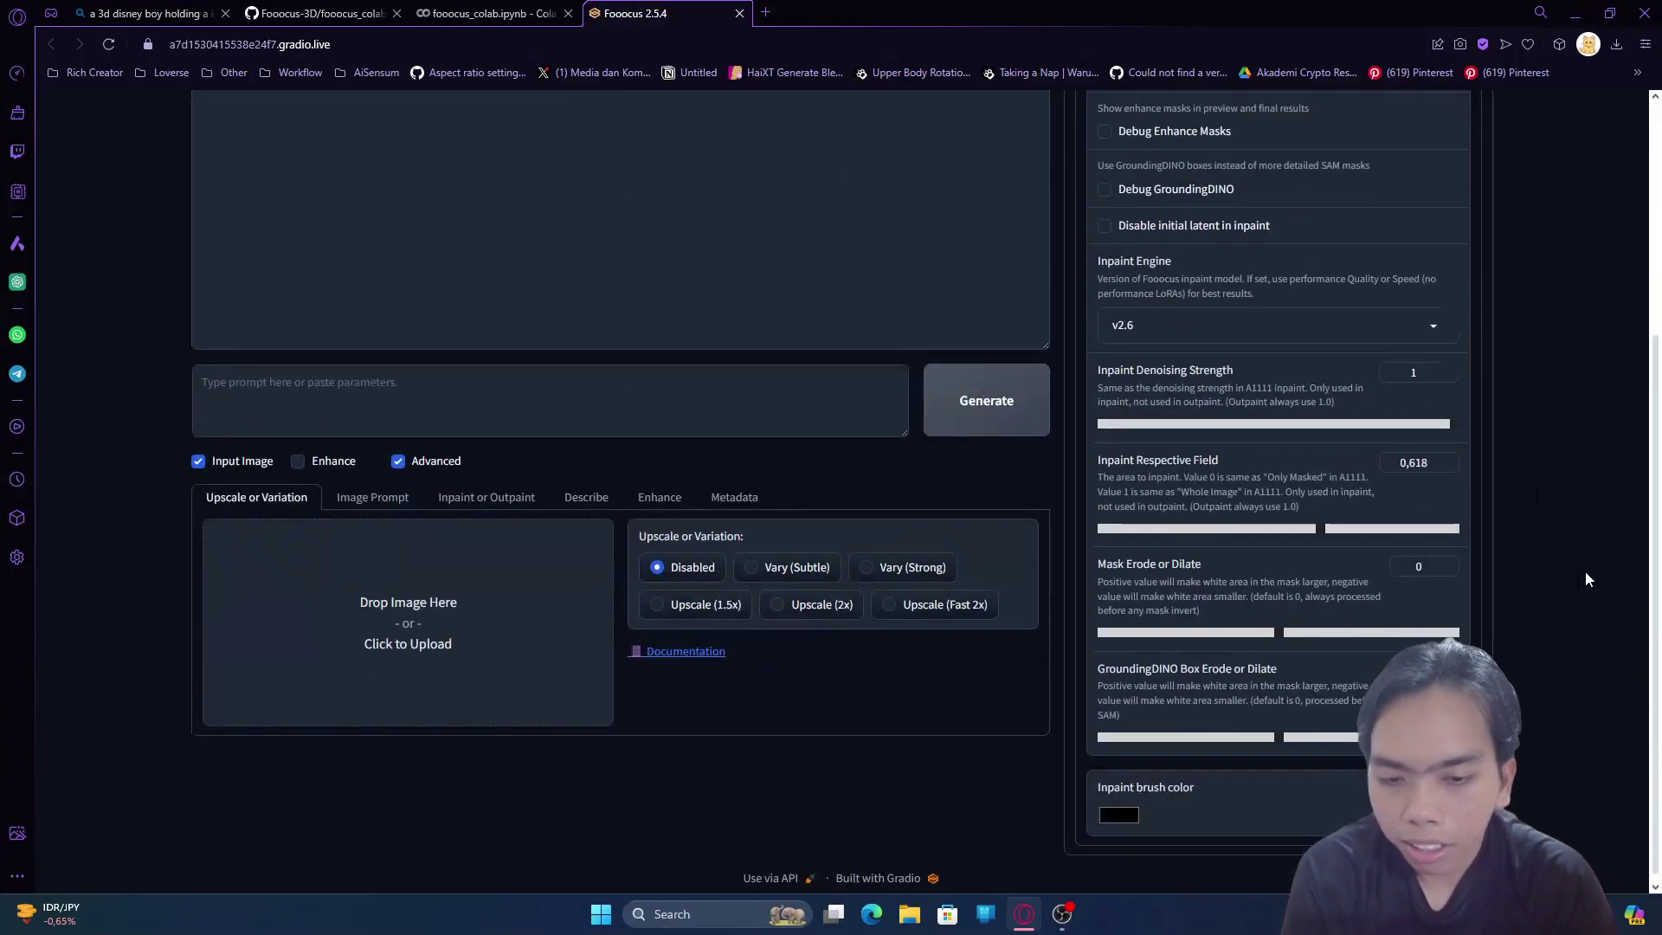
Add the downloaded cartoon boy with the flag as the first image prompt and 4x6.jpg from Pictures as the second
left_click(357, 505)
scroll(357, 505, "down", 3)
key("alt+Tab")
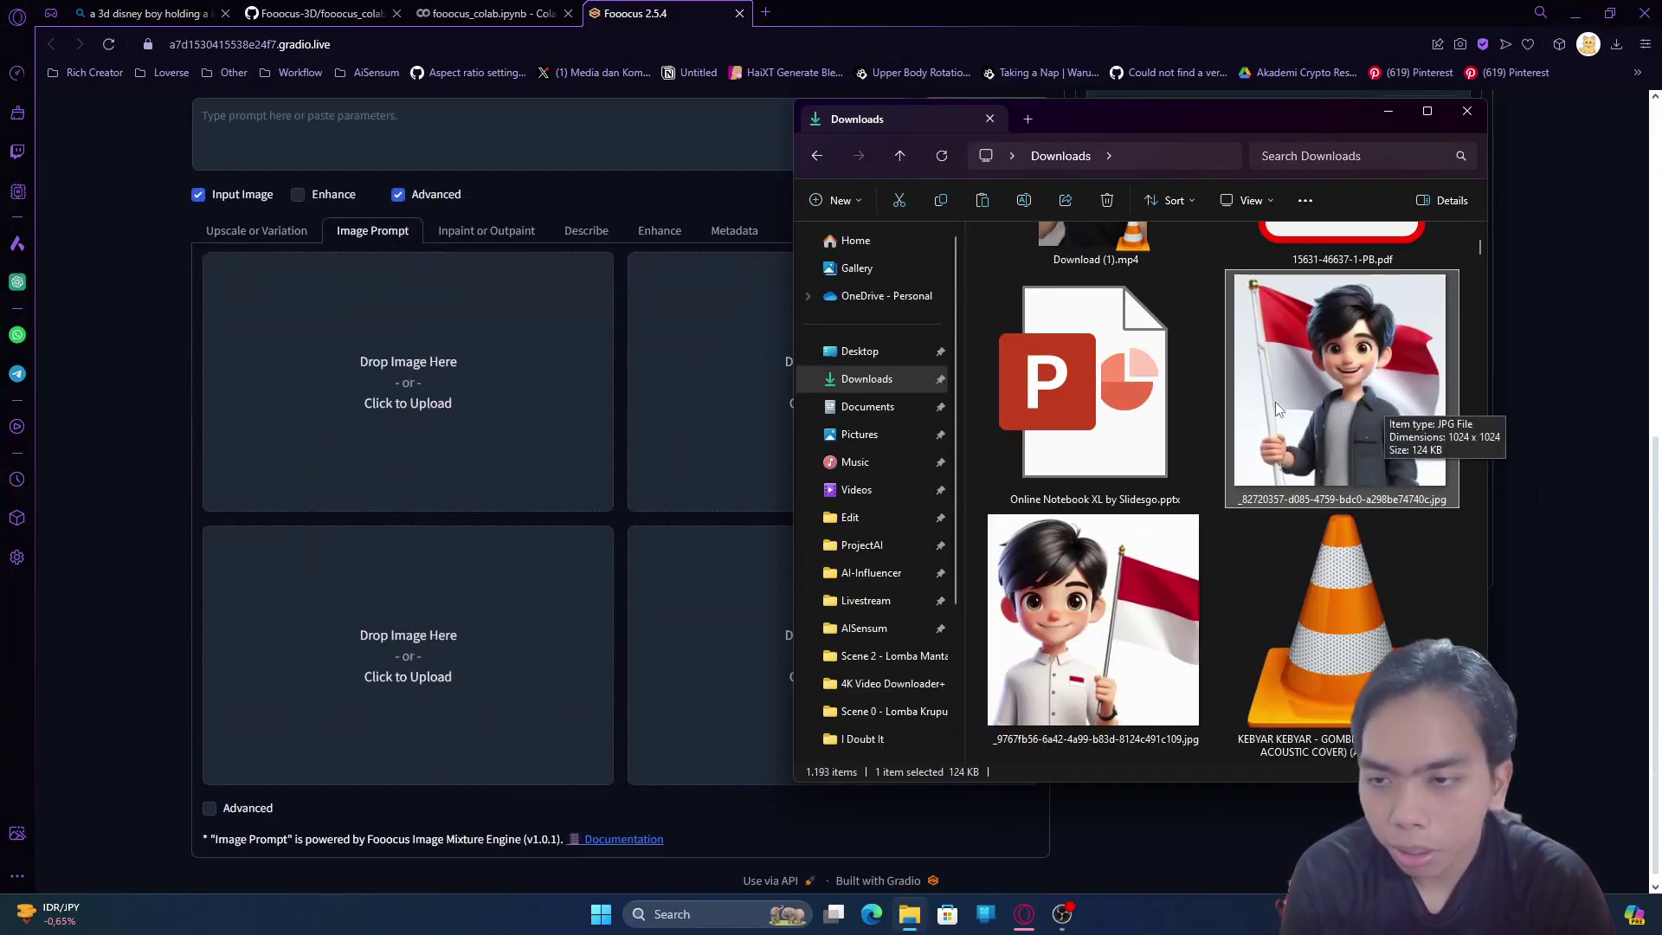
left_click_drag(1376, 389, 525, 379)
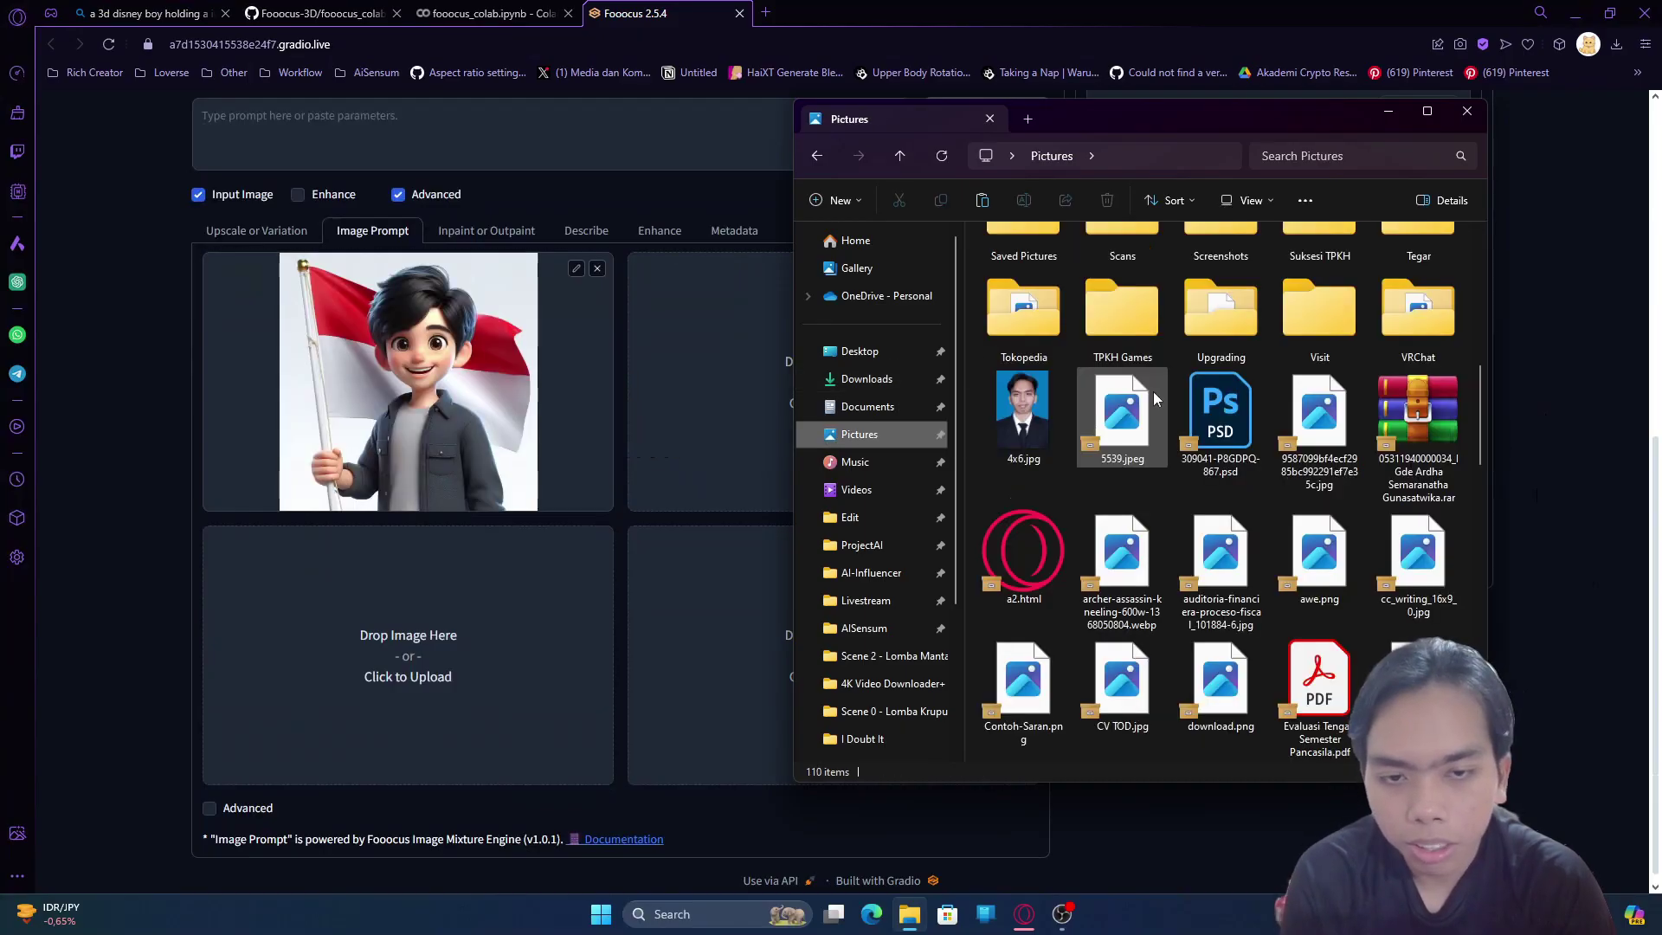
left_click(1035, 418)
left_click_drag(1034, 418, 772, 425)
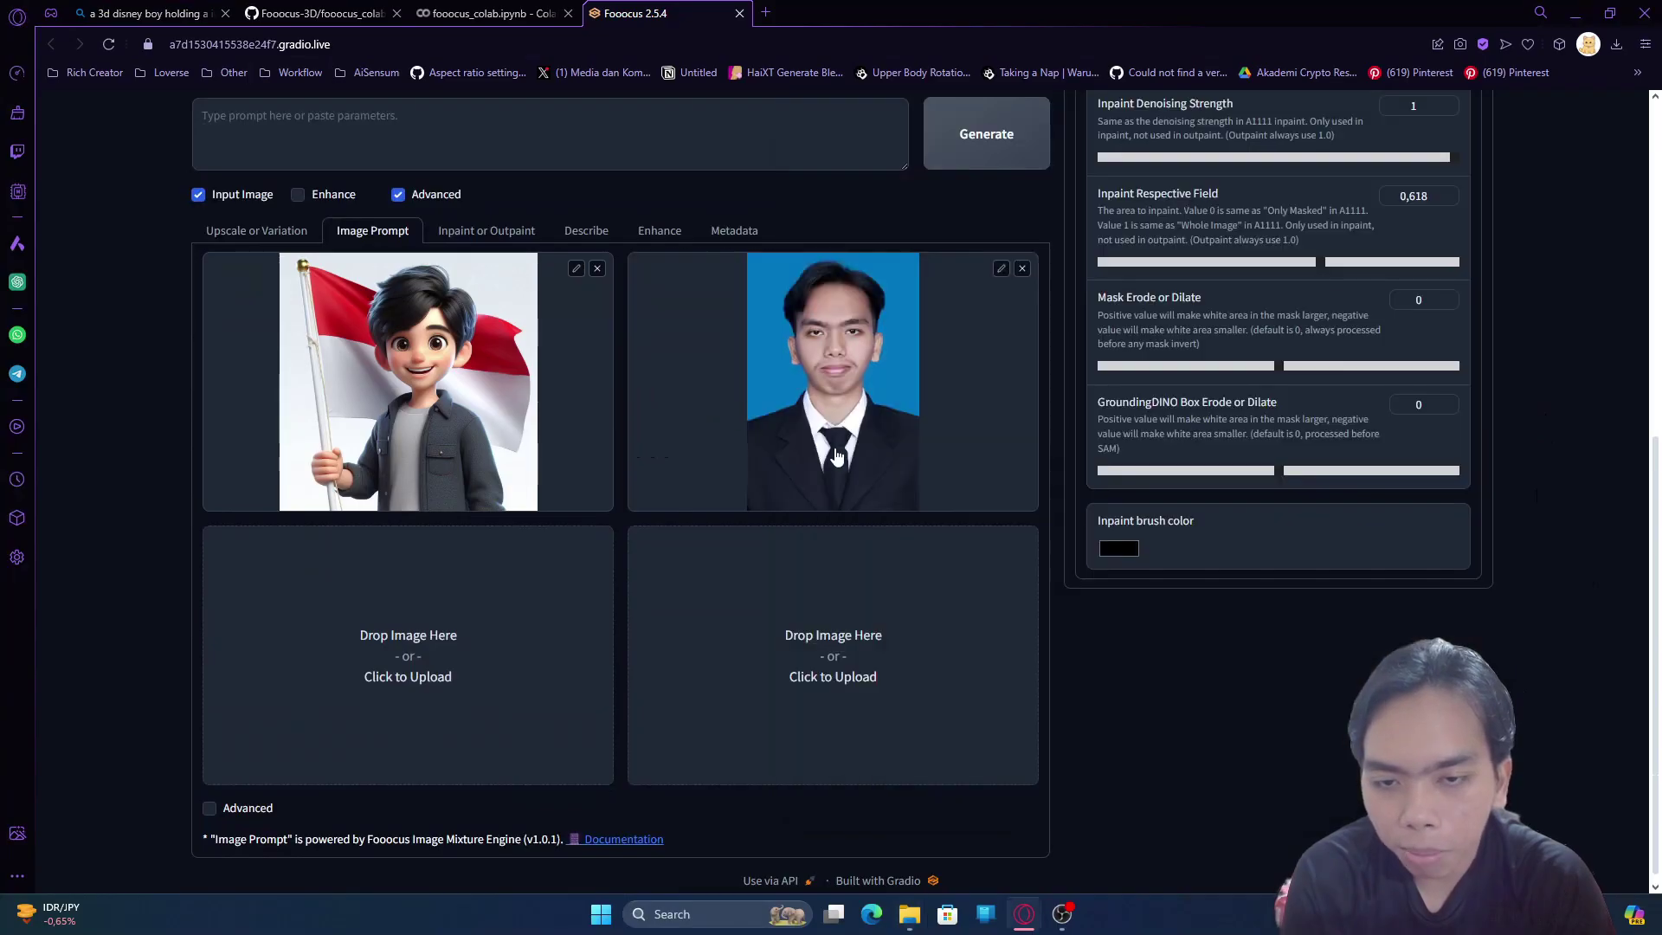
Show the advanced image prompt options and set the portrait photo, the second image prompt, to FaceSwap
scroll(1102, 686, "down", 1)
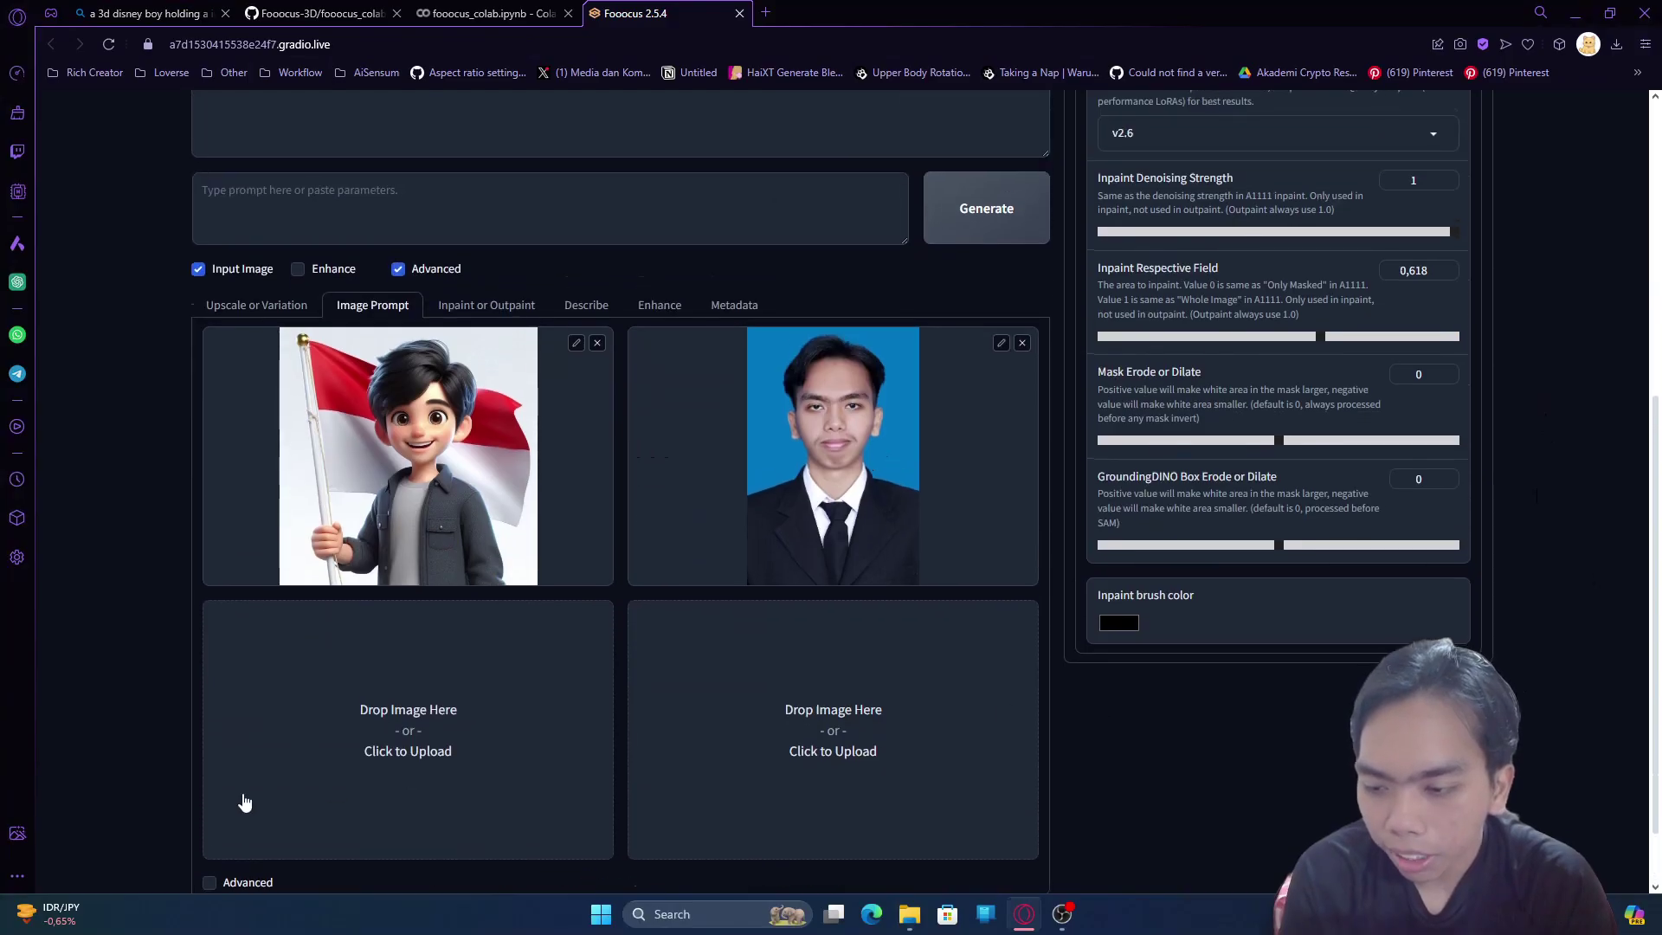
left_click(247, 798)
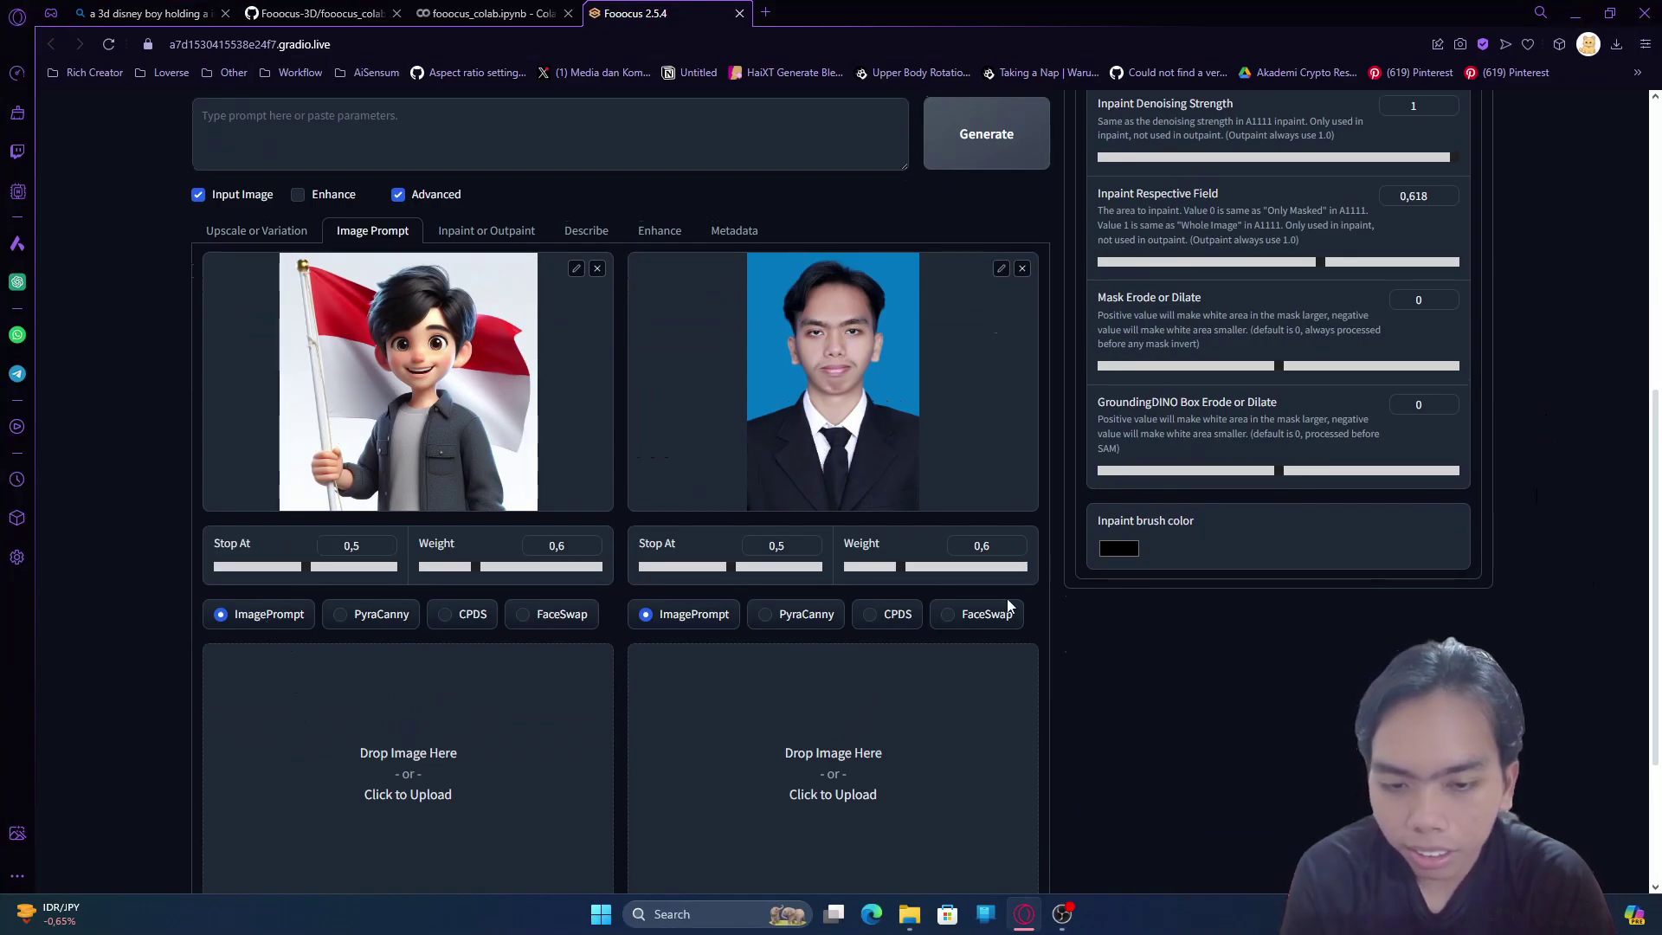
left_click(994, 617)
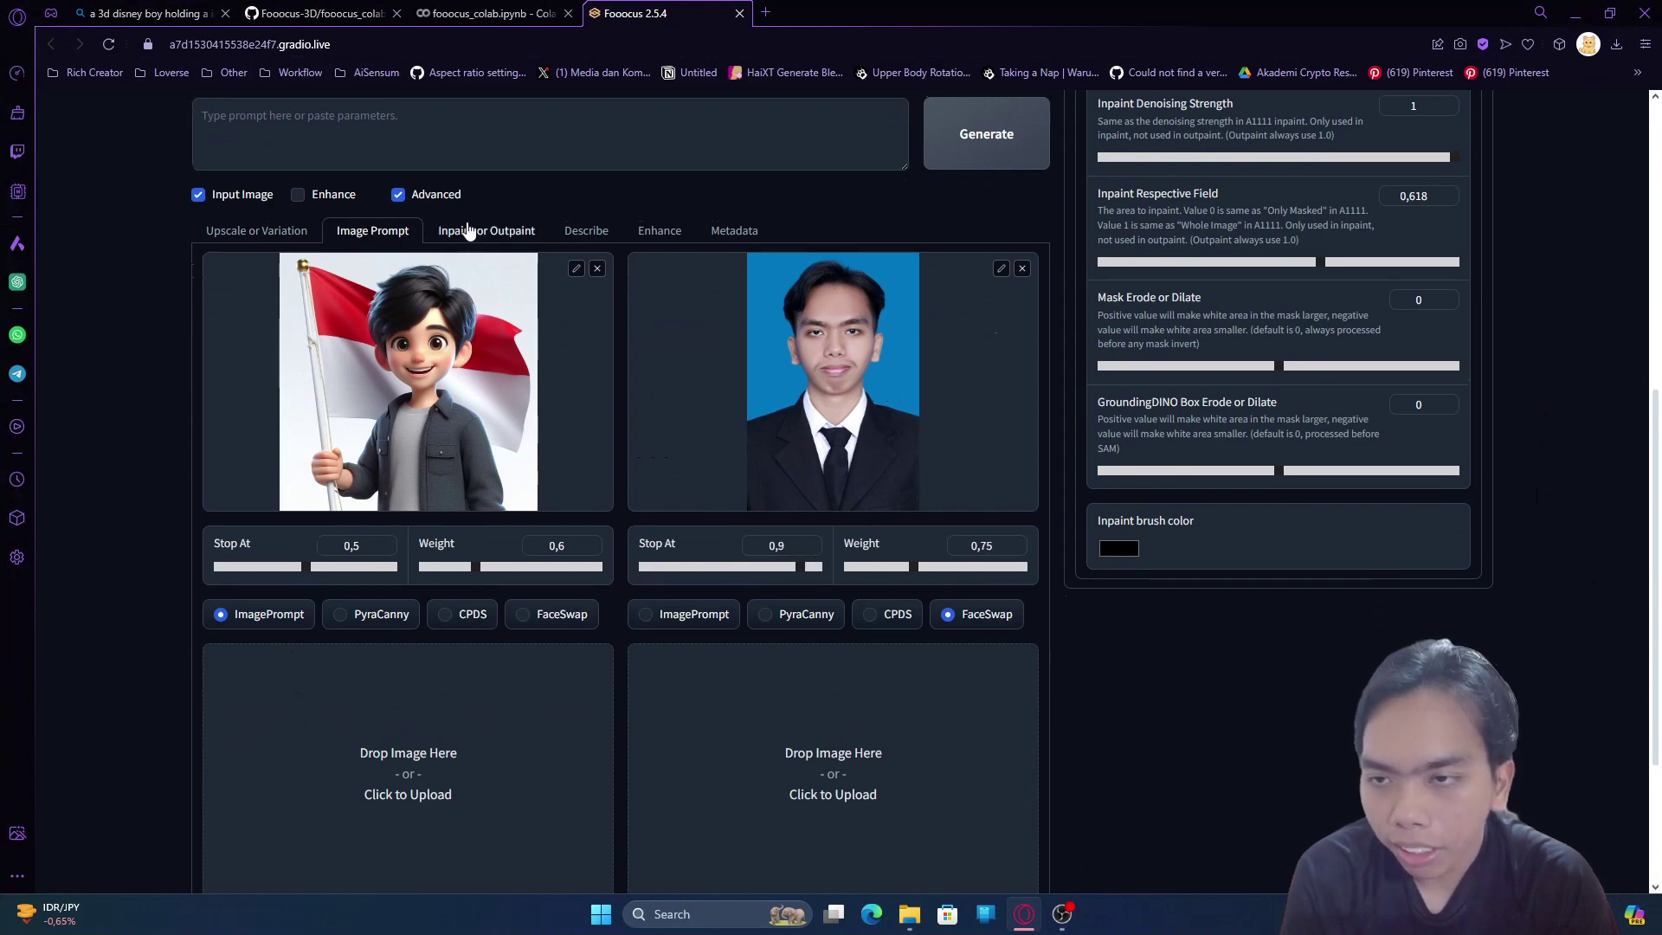
Load the cartoon boy with the flag from the Downloads folder as the inpaint image
left_click(489, 236)
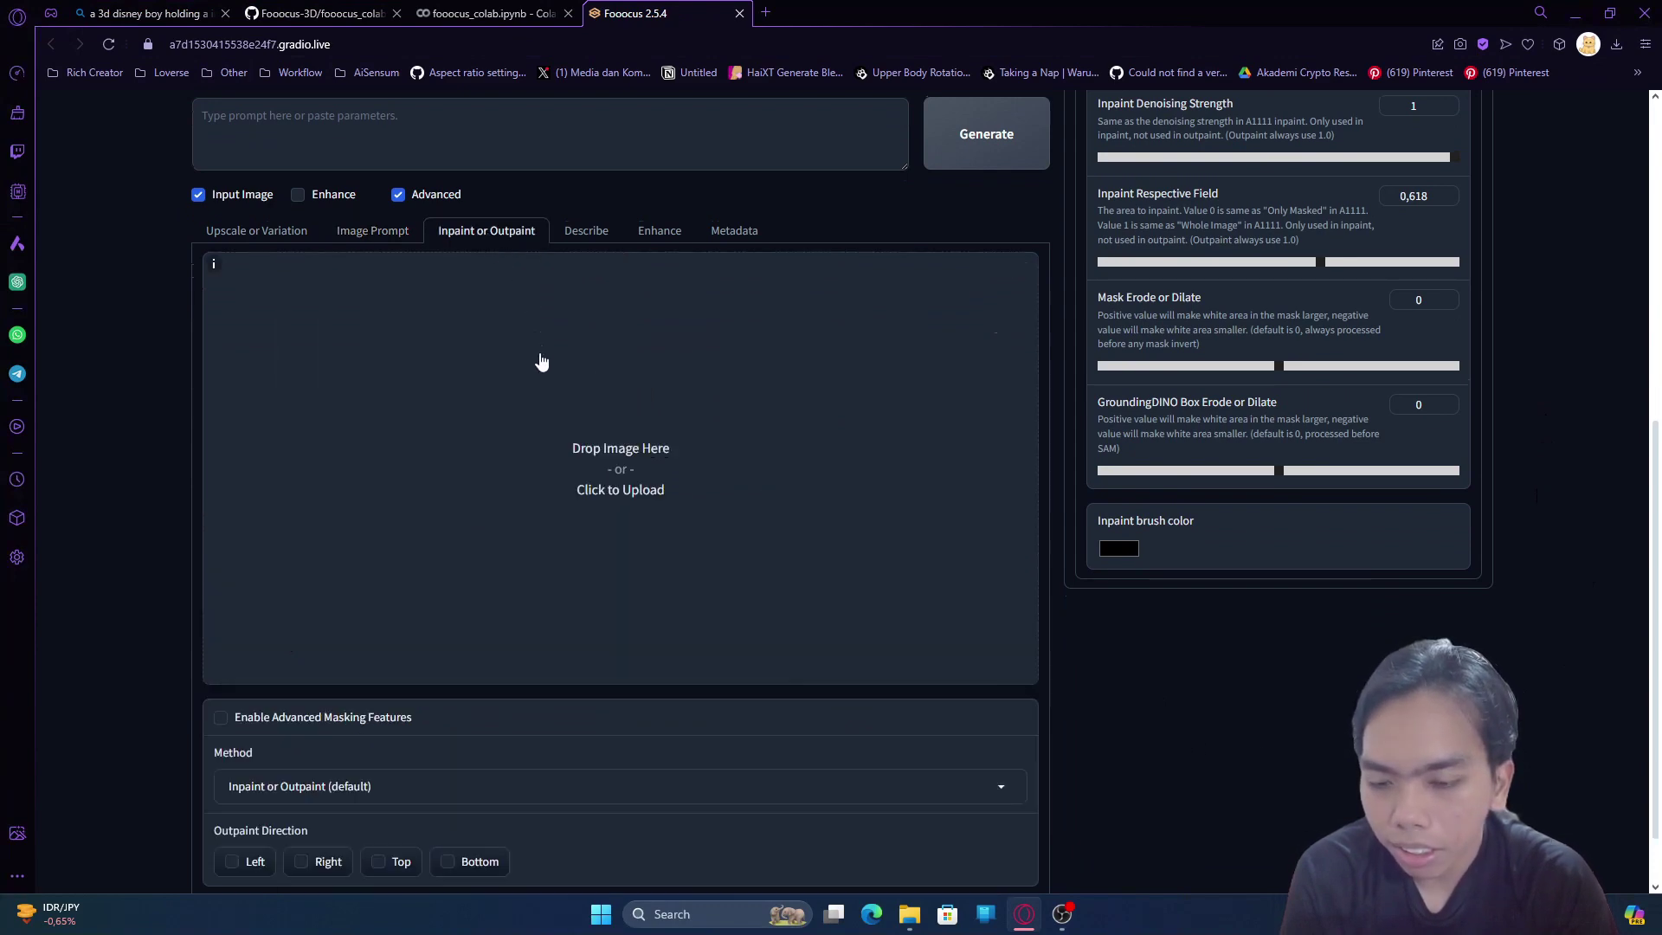
scroll(541, 372, "down", 2)
left_click(909, 914)
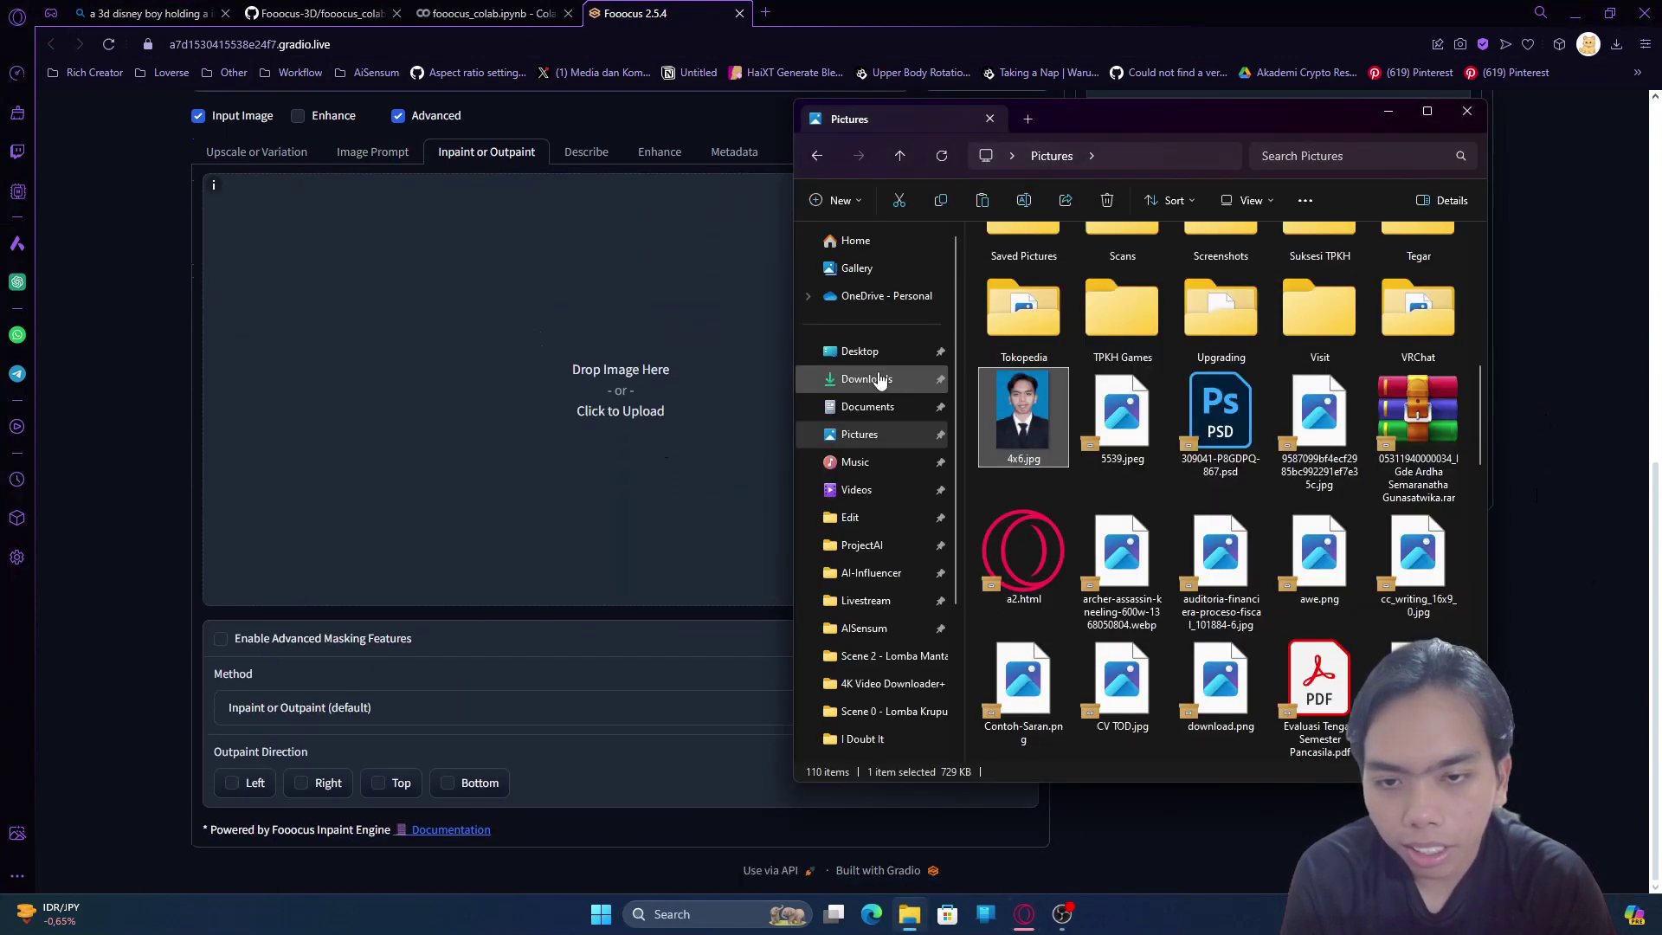
left_click(874, 379)
scroll(1280, 509, "down", 5)
scroll(1279, 509, "up", 3)
left_click_drag(1307, 381, 675, 381)
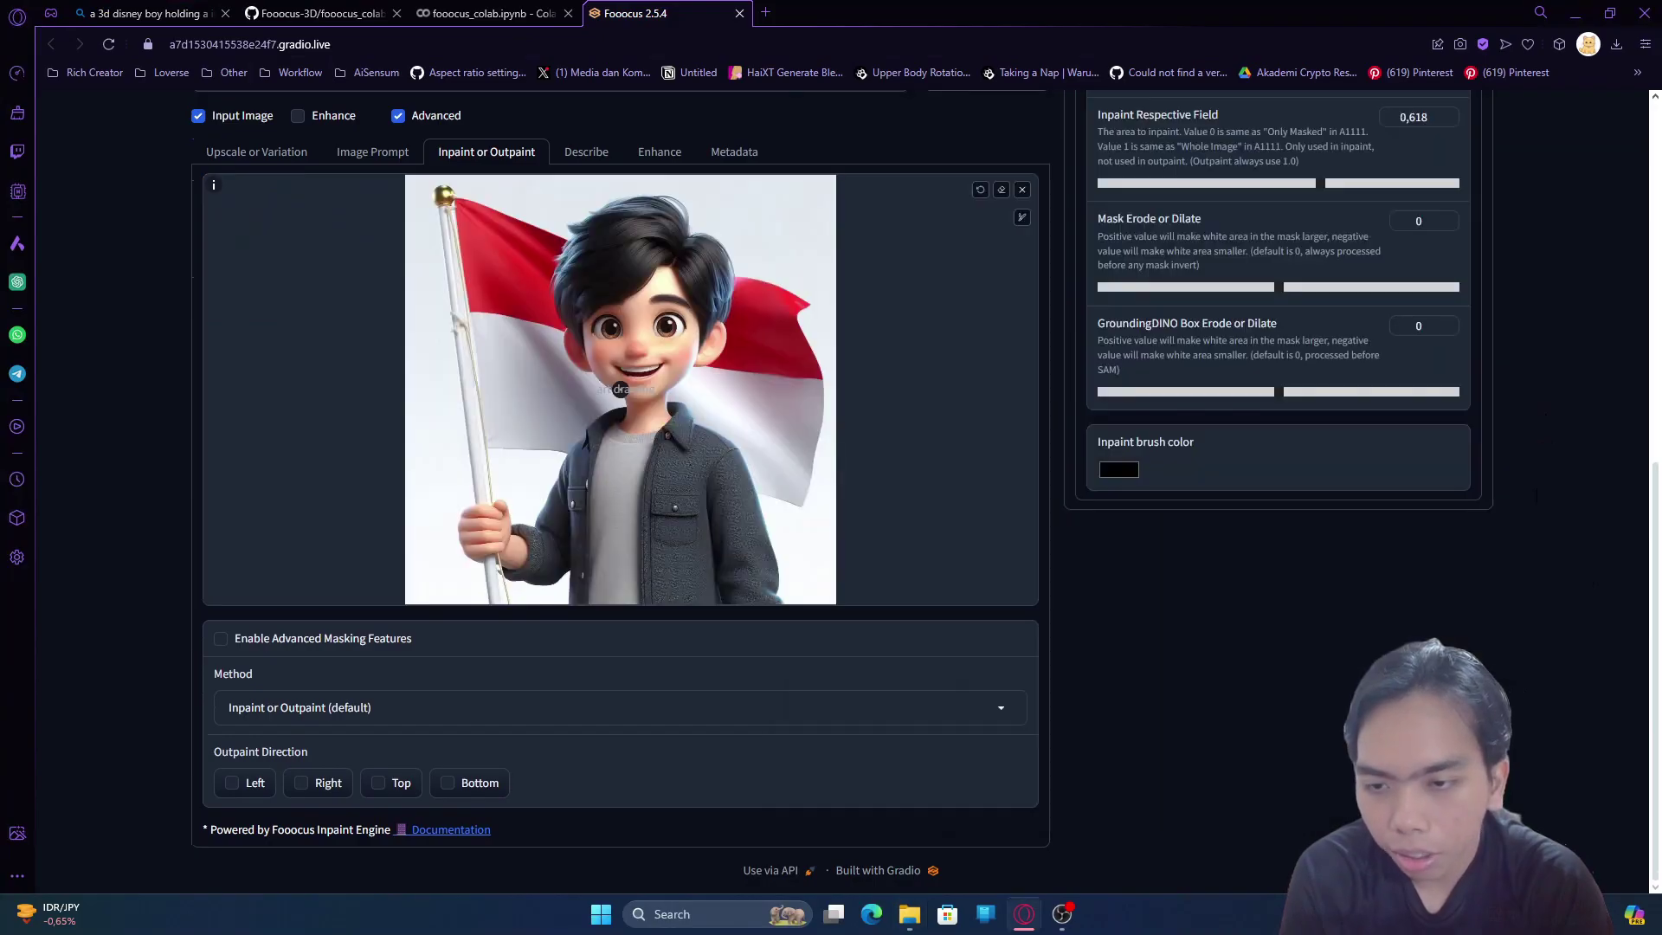
Enlarge the inpaint brush and mask the cartoon boy's whole head, including hair, ears and face
scroll(917, 395, "up", 2)
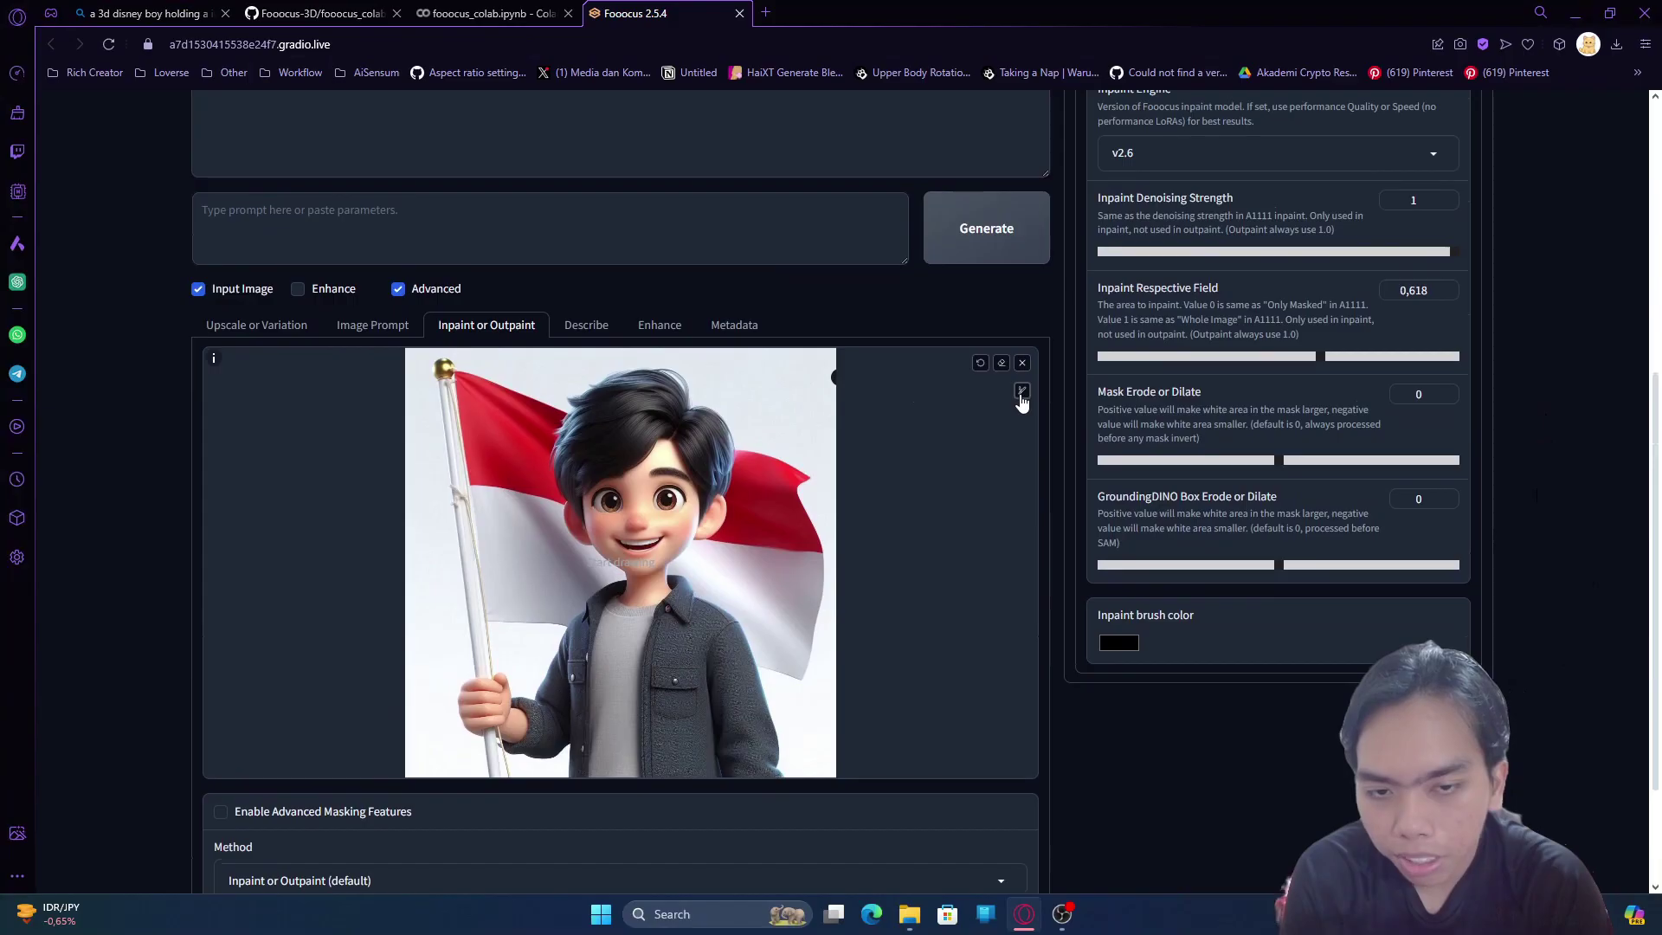
left_click(1022, 391)
left_click(961, 390)
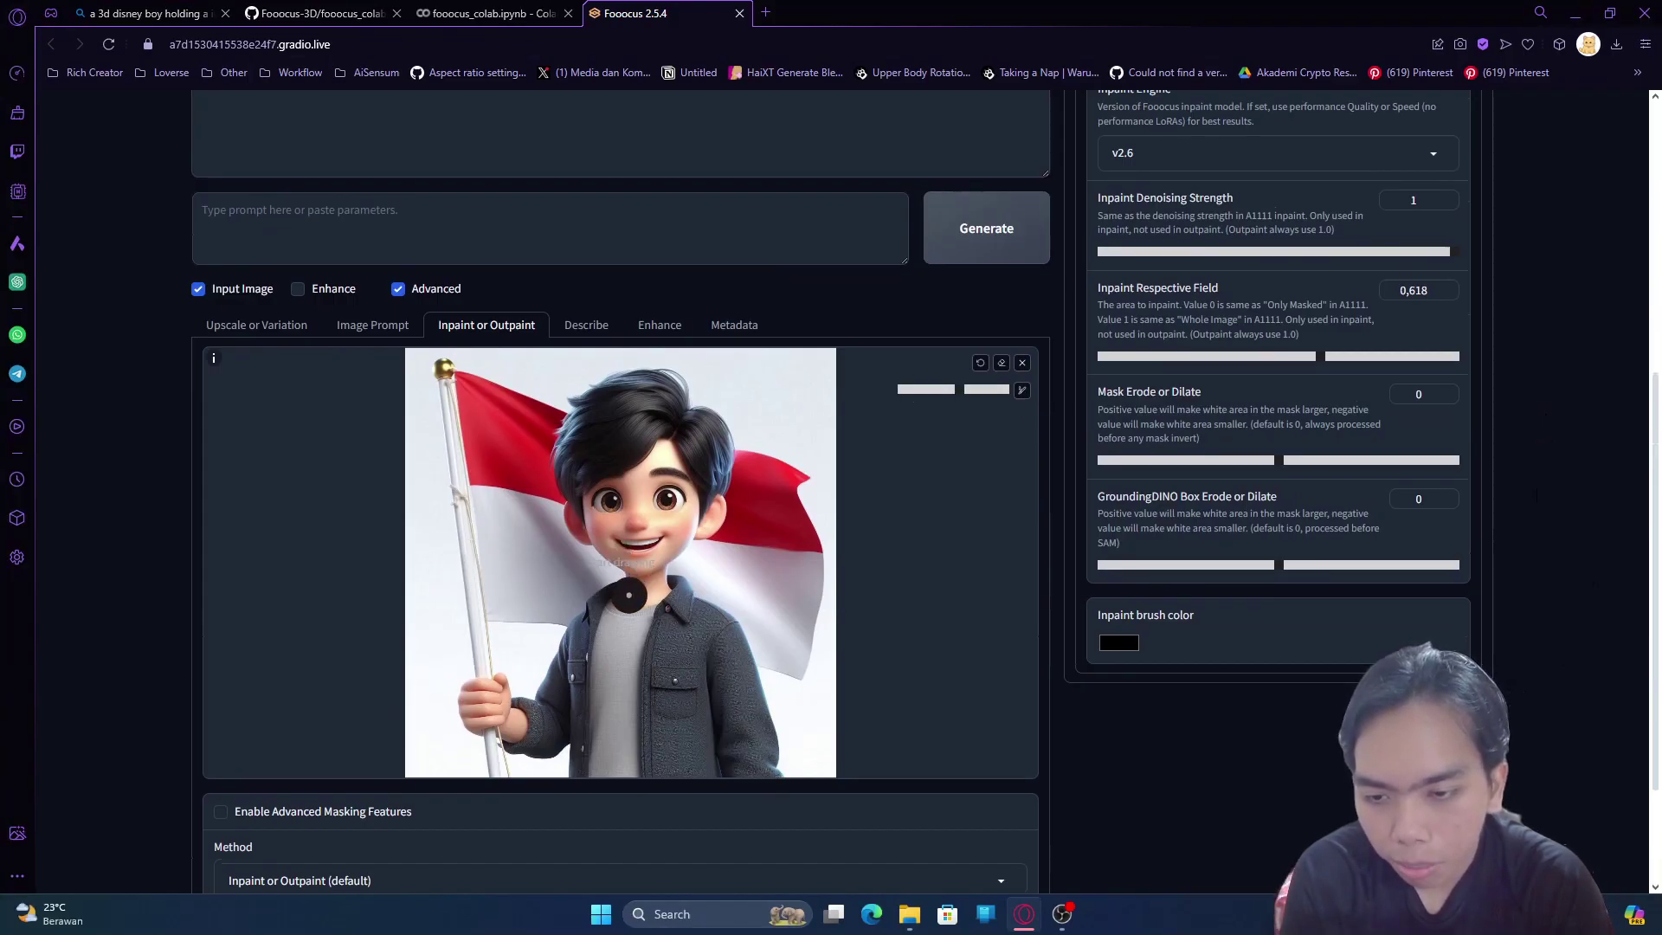
mouse_move(631, 583)
left_mouse_down()
mouse_move(567, 480)
mouse_move(561, 428)
mouse_move(640, 381)
mouse_move(719, 438)
mouse_move(725, 502)
mouse_move(656, 593)
mouse_move(684, 437)
mouse_move(631, 400)
mouse_move(591, 467)
mouse_move(639, 536)
mouse_move(650, 435)
mouse_move(616, 457)
mouse_move(639, 504)
mouse_move(697, 436)
left_mouse_up()
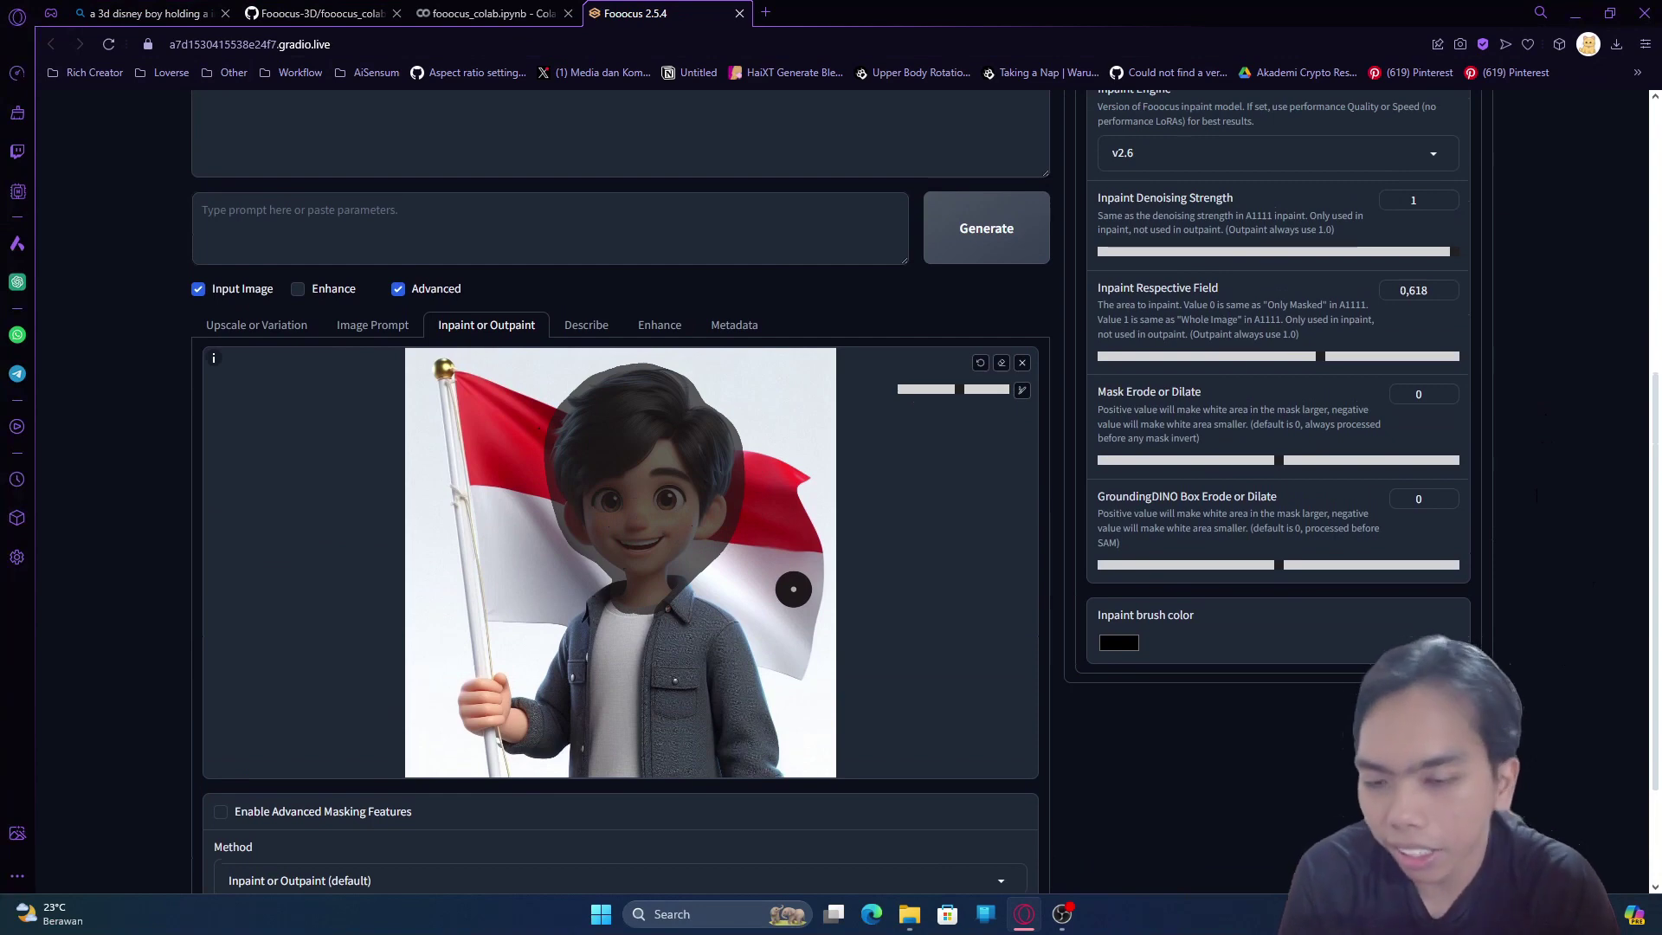
Copy the prompt "a 3d disney boy holding a indonesian flag , flag, male focus, 1boy, solo, black hair, smile, white background" from Bing into the Fooocus prompt
scroll(438, 544, "up", 2)
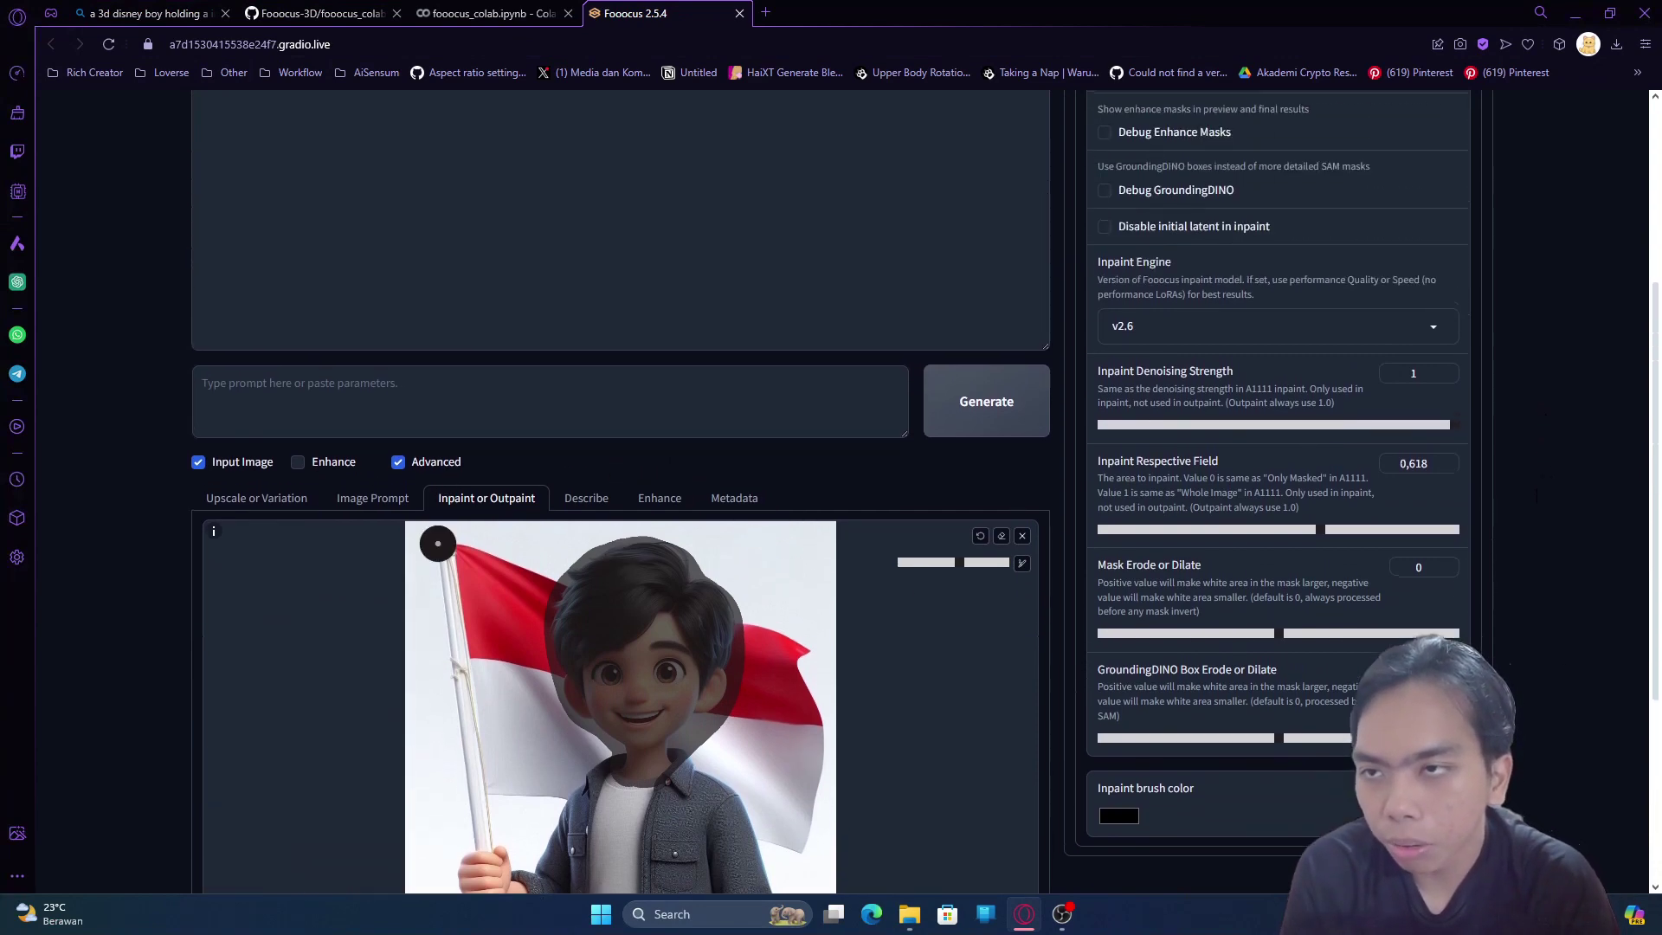
left_click(148, 13)
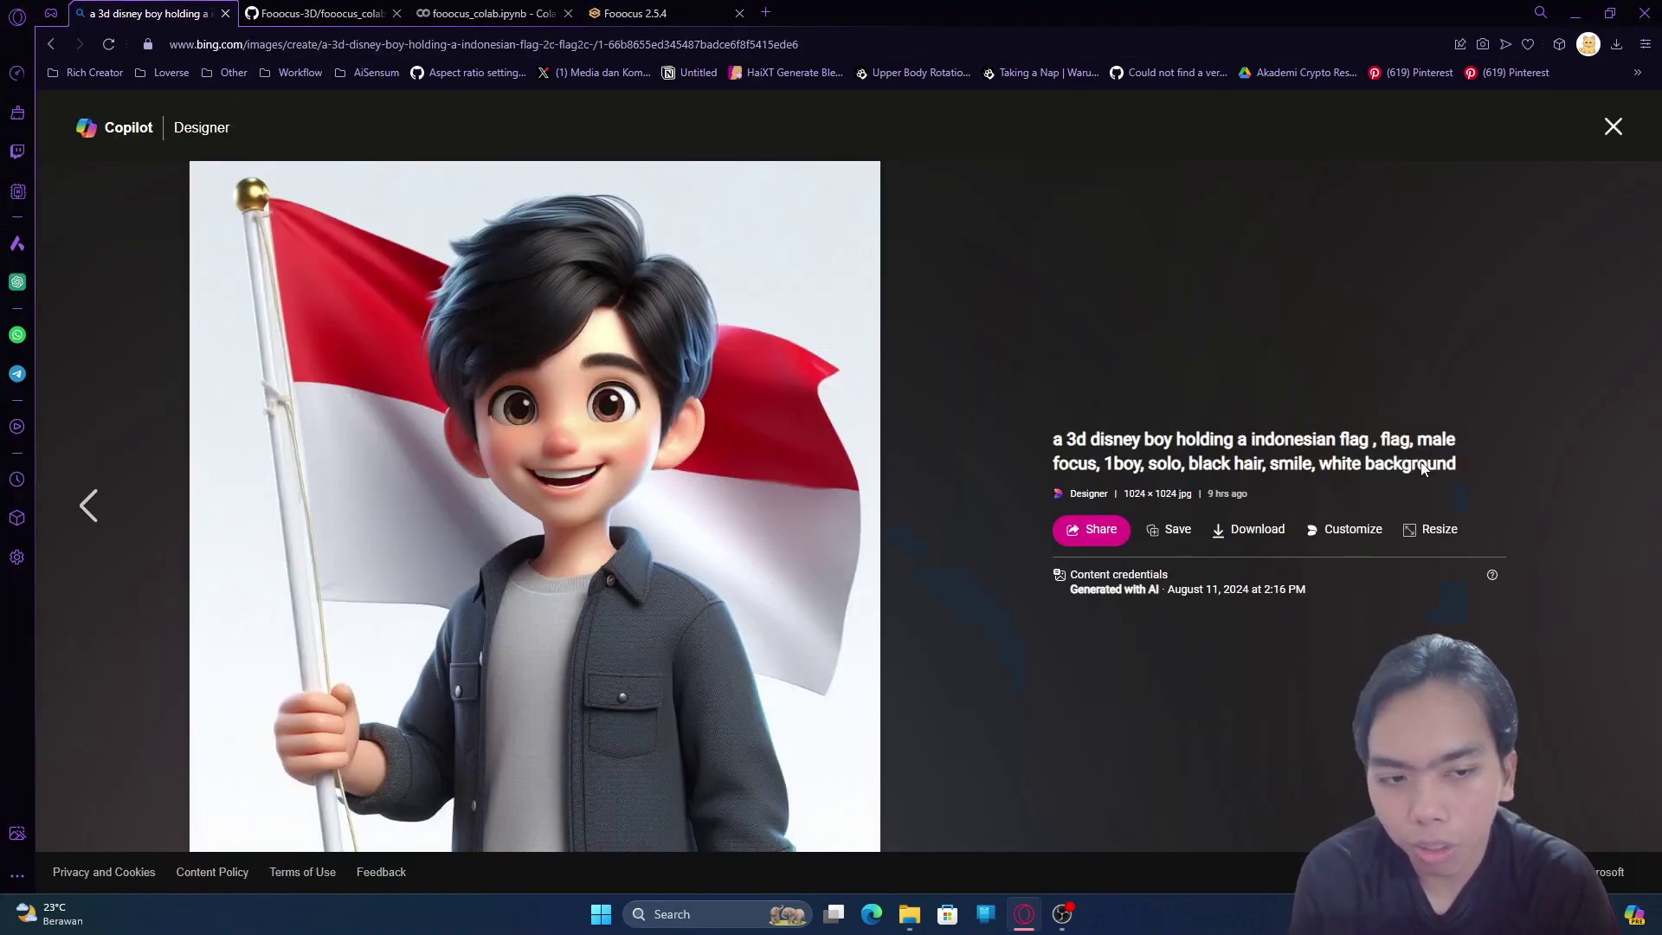
left_click_drag(1462, 465, 1046, 440)
key("ctrl+c")
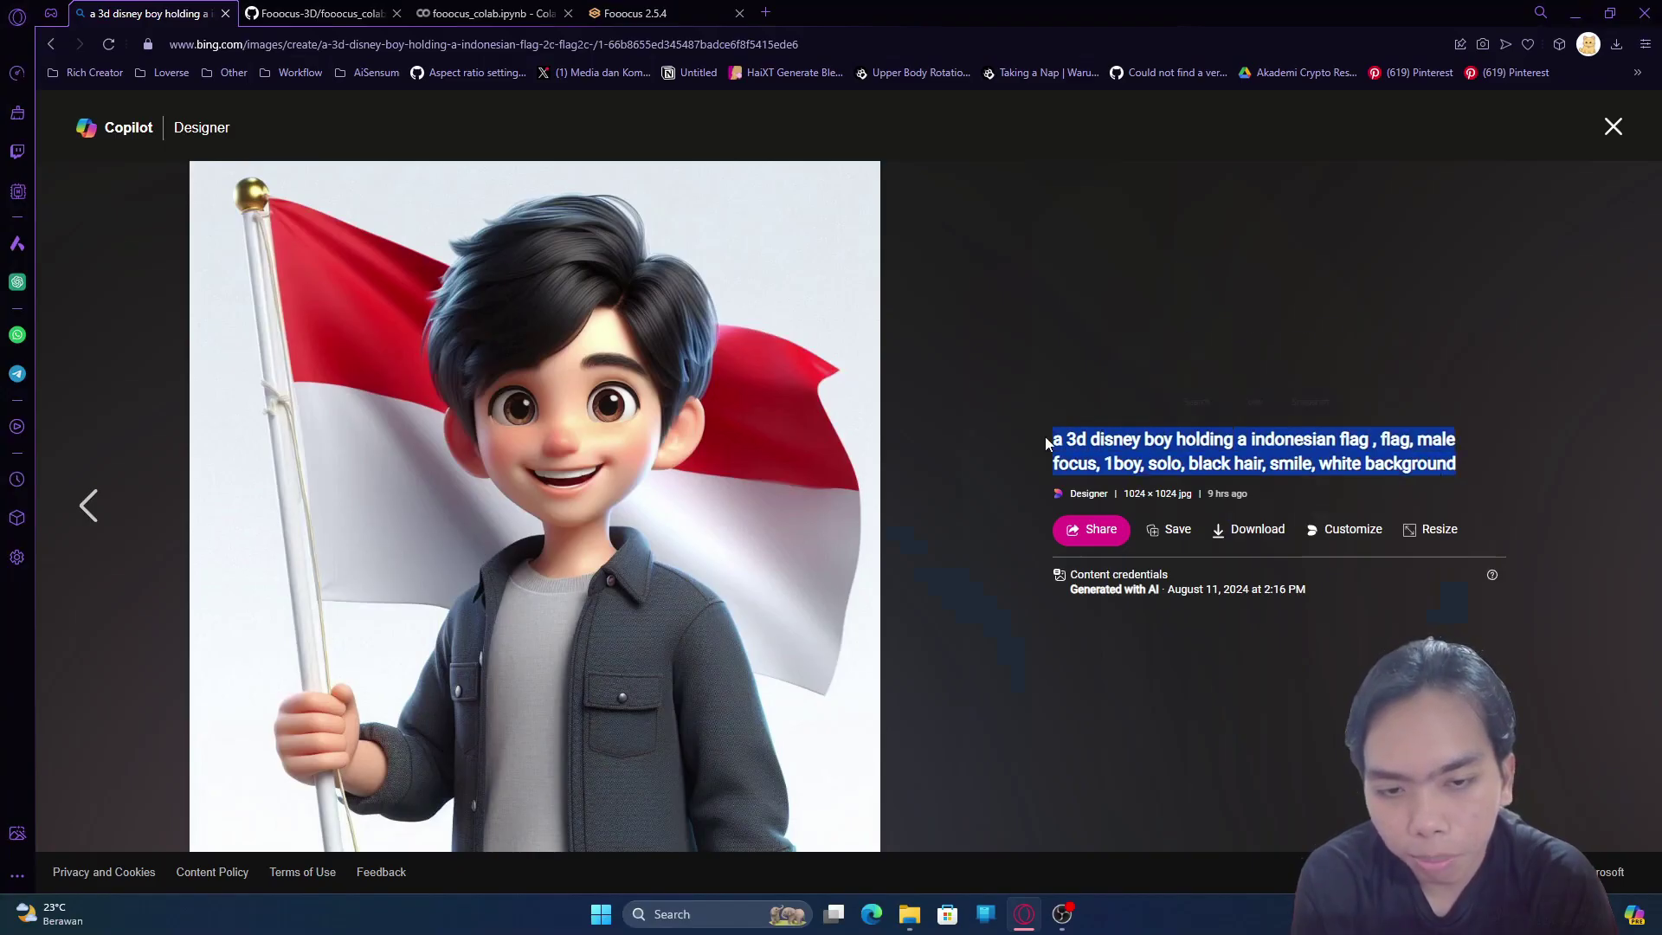
left_click(640, 13)
left_click(519, 401)
key("ctrl+v")
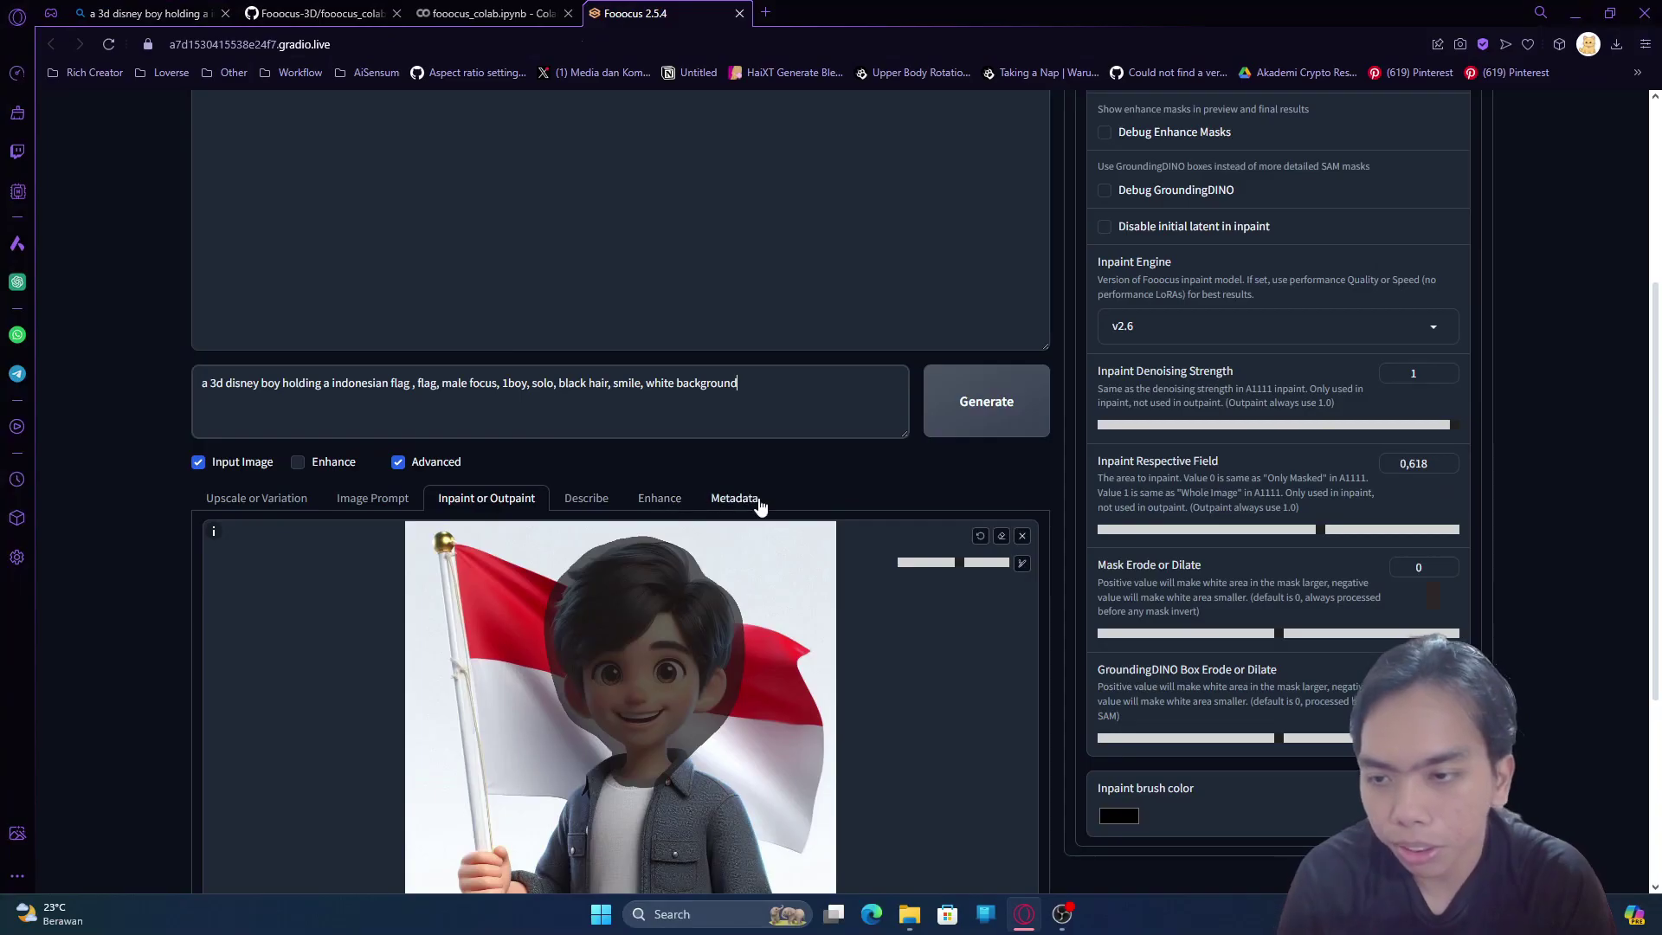
Generate the images and enlarge the first result
scroll(1549, 457, "up", 10)
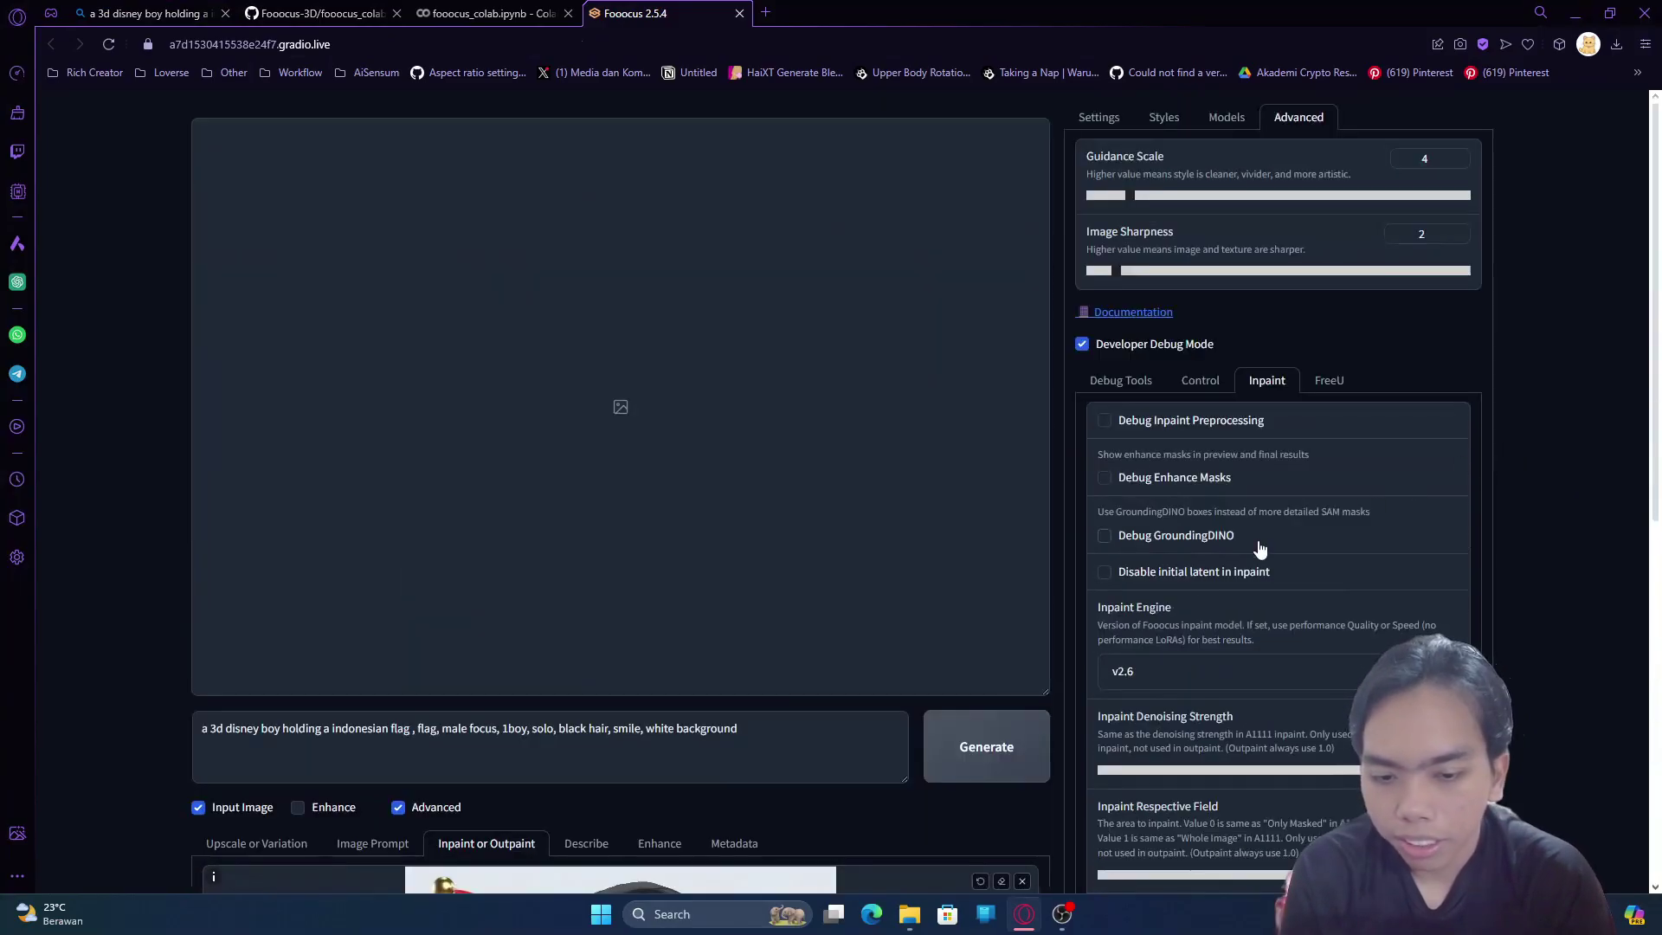
left_click(1001, 750)
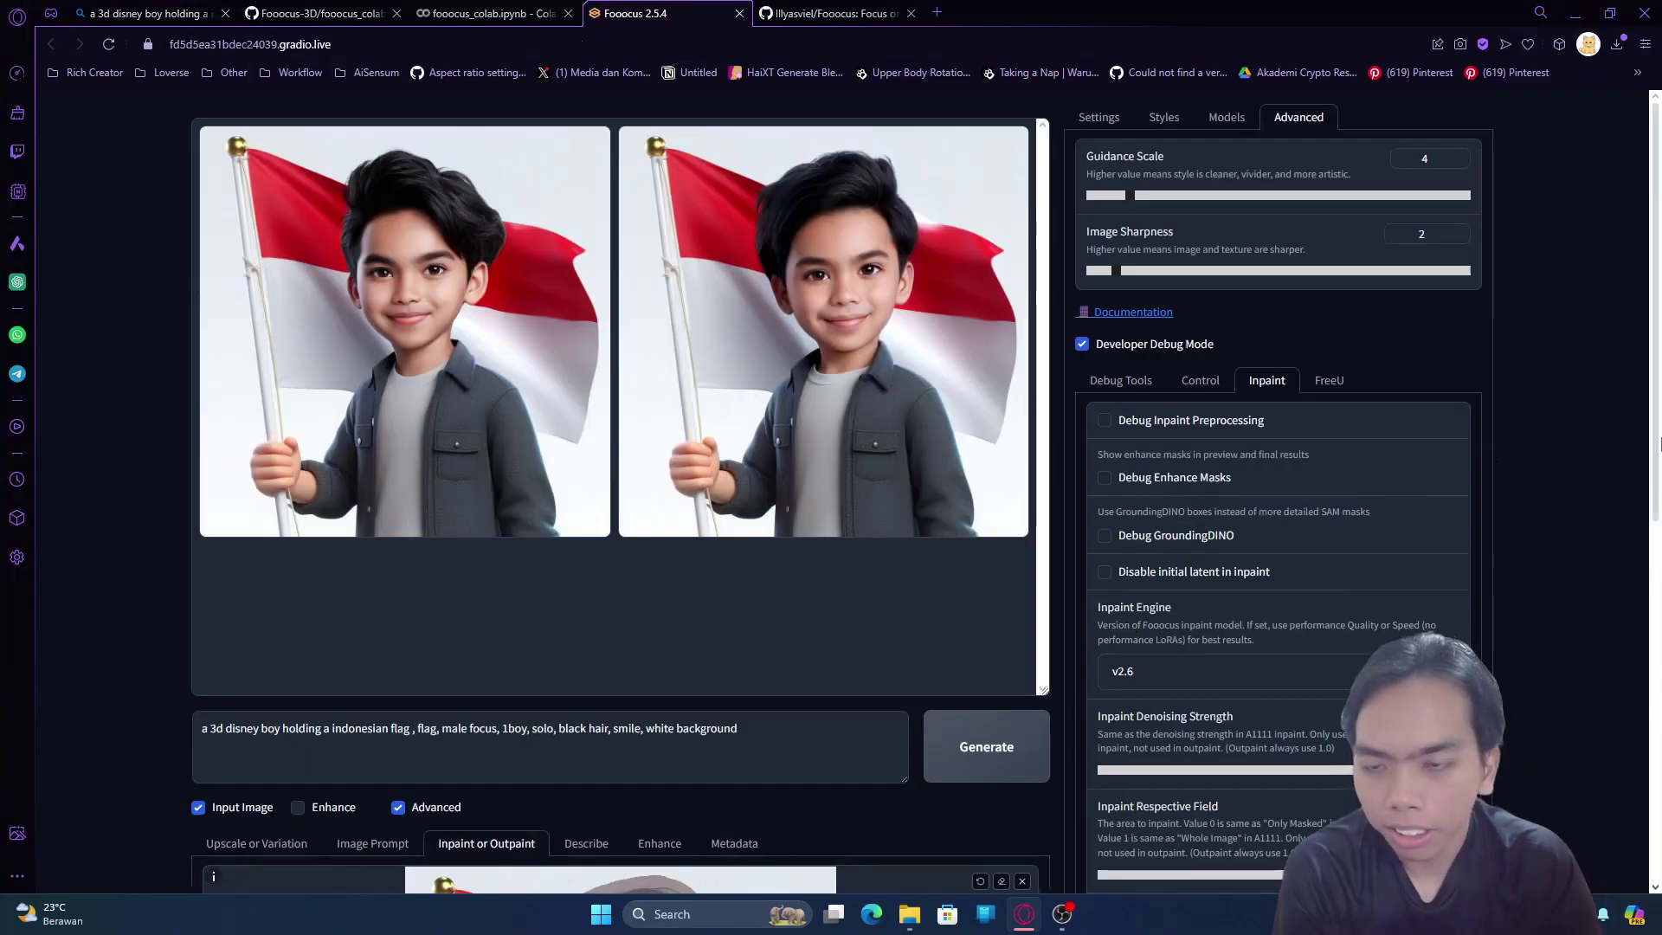
scroll(1641, 376, "down", 1)
scroll(1659, 466, "up", 1)
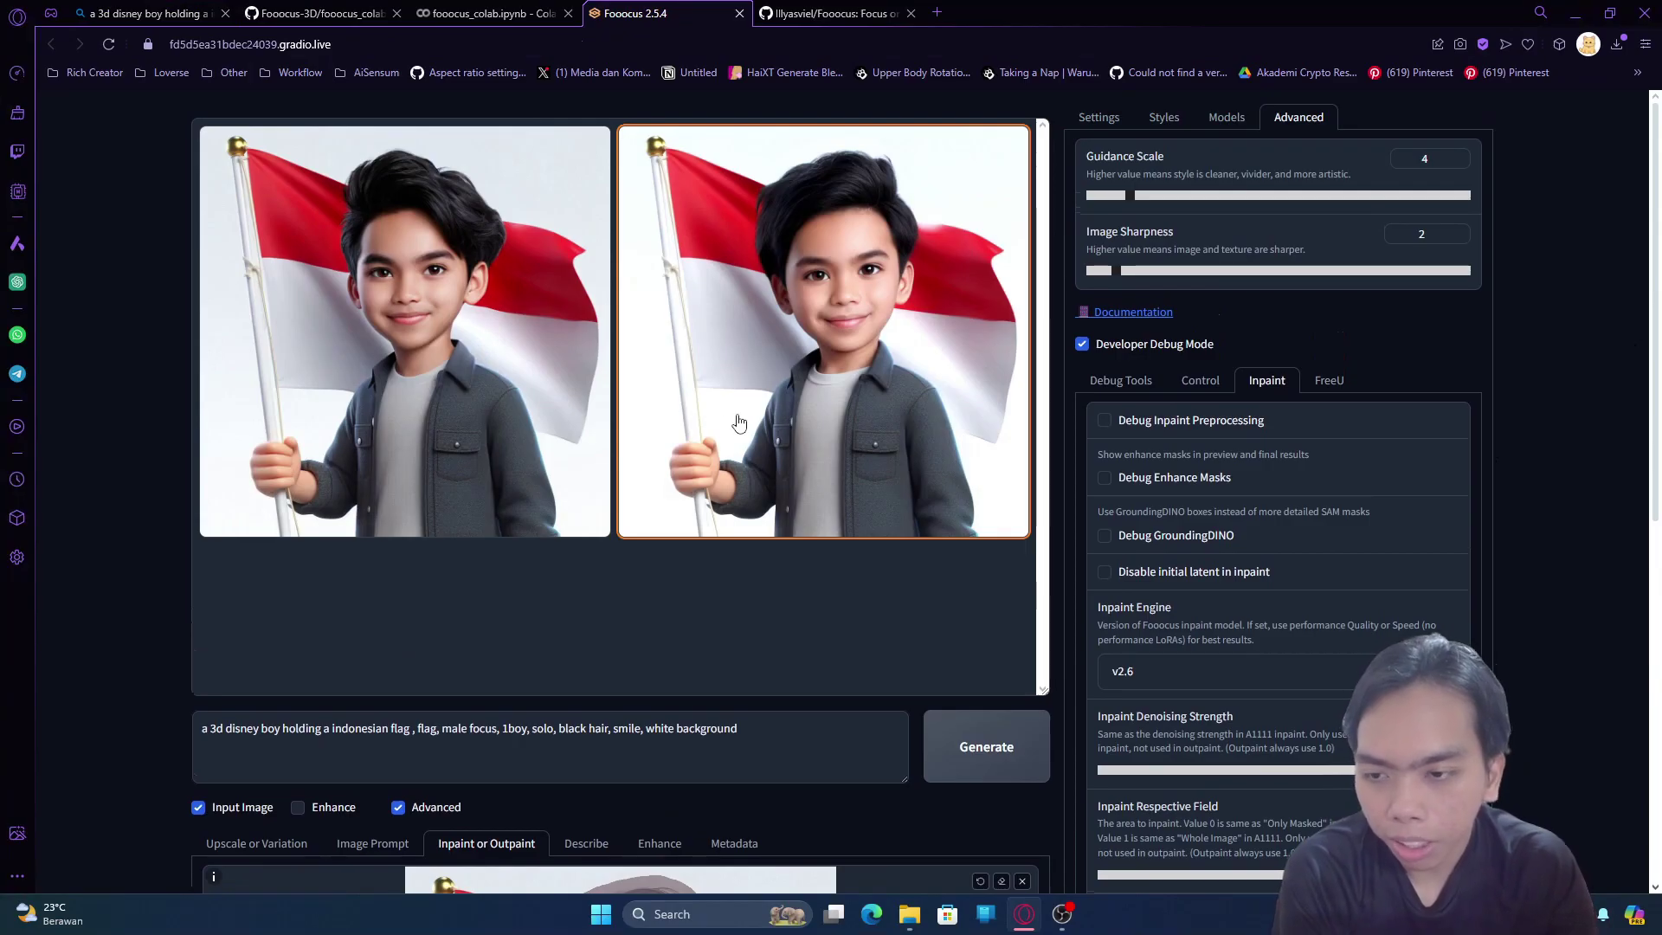
left_click(544, 371)
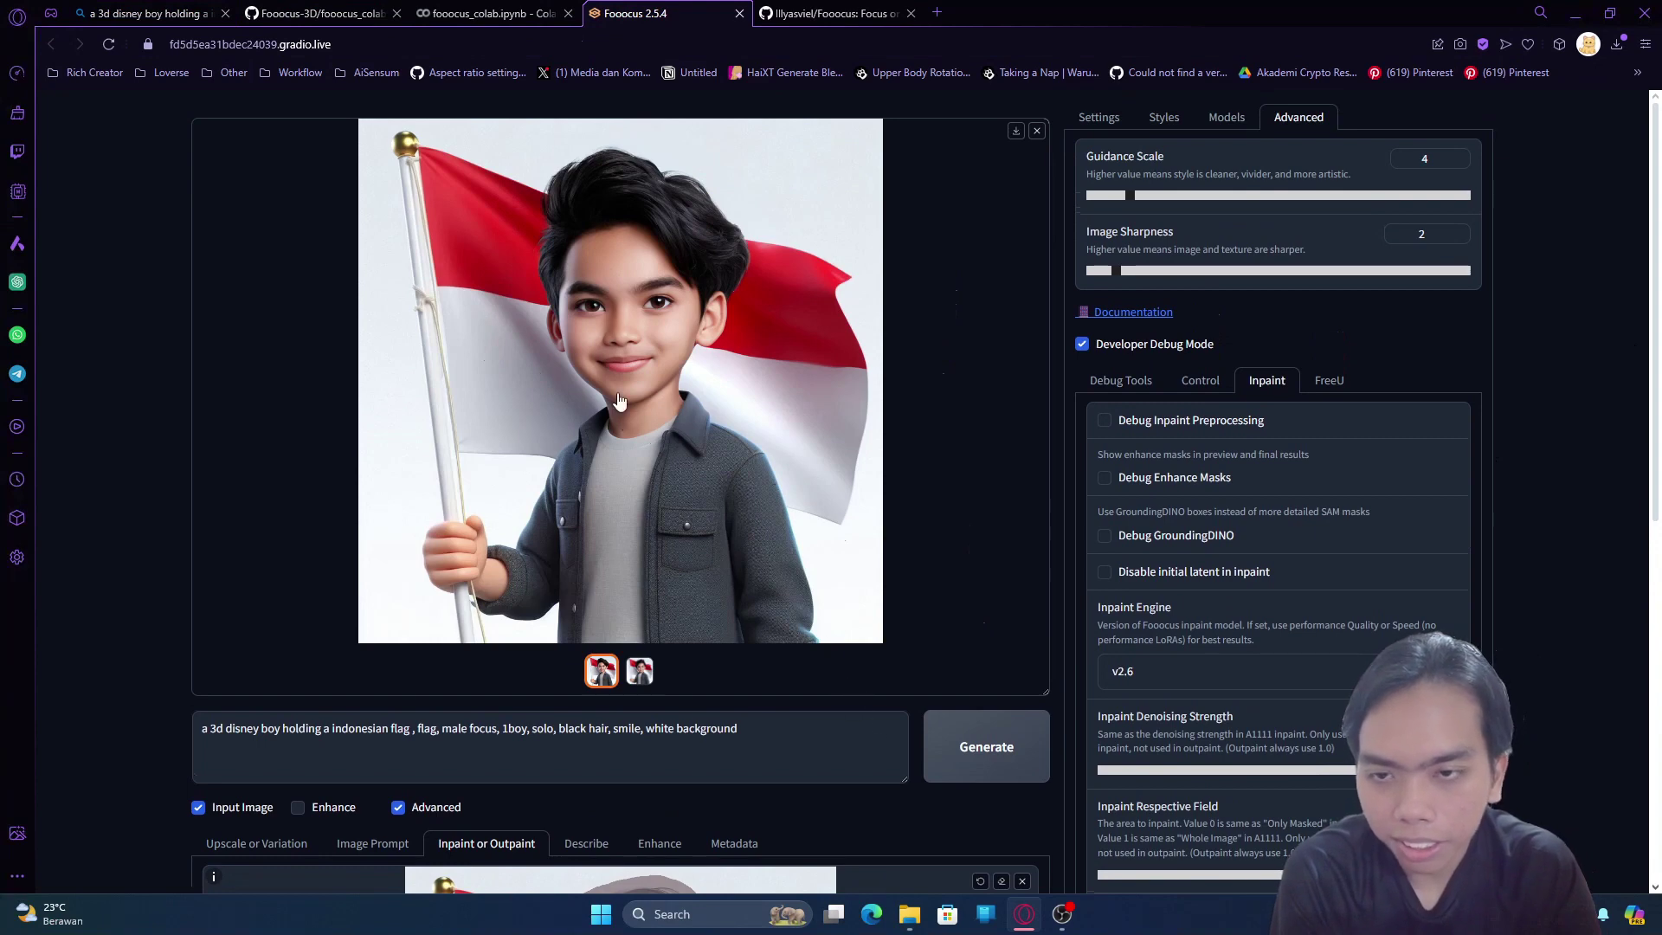
Open 4x6.jpg from Pictures beside the enlarged result to compare the faces, then close the photo
left_click(908, 914)
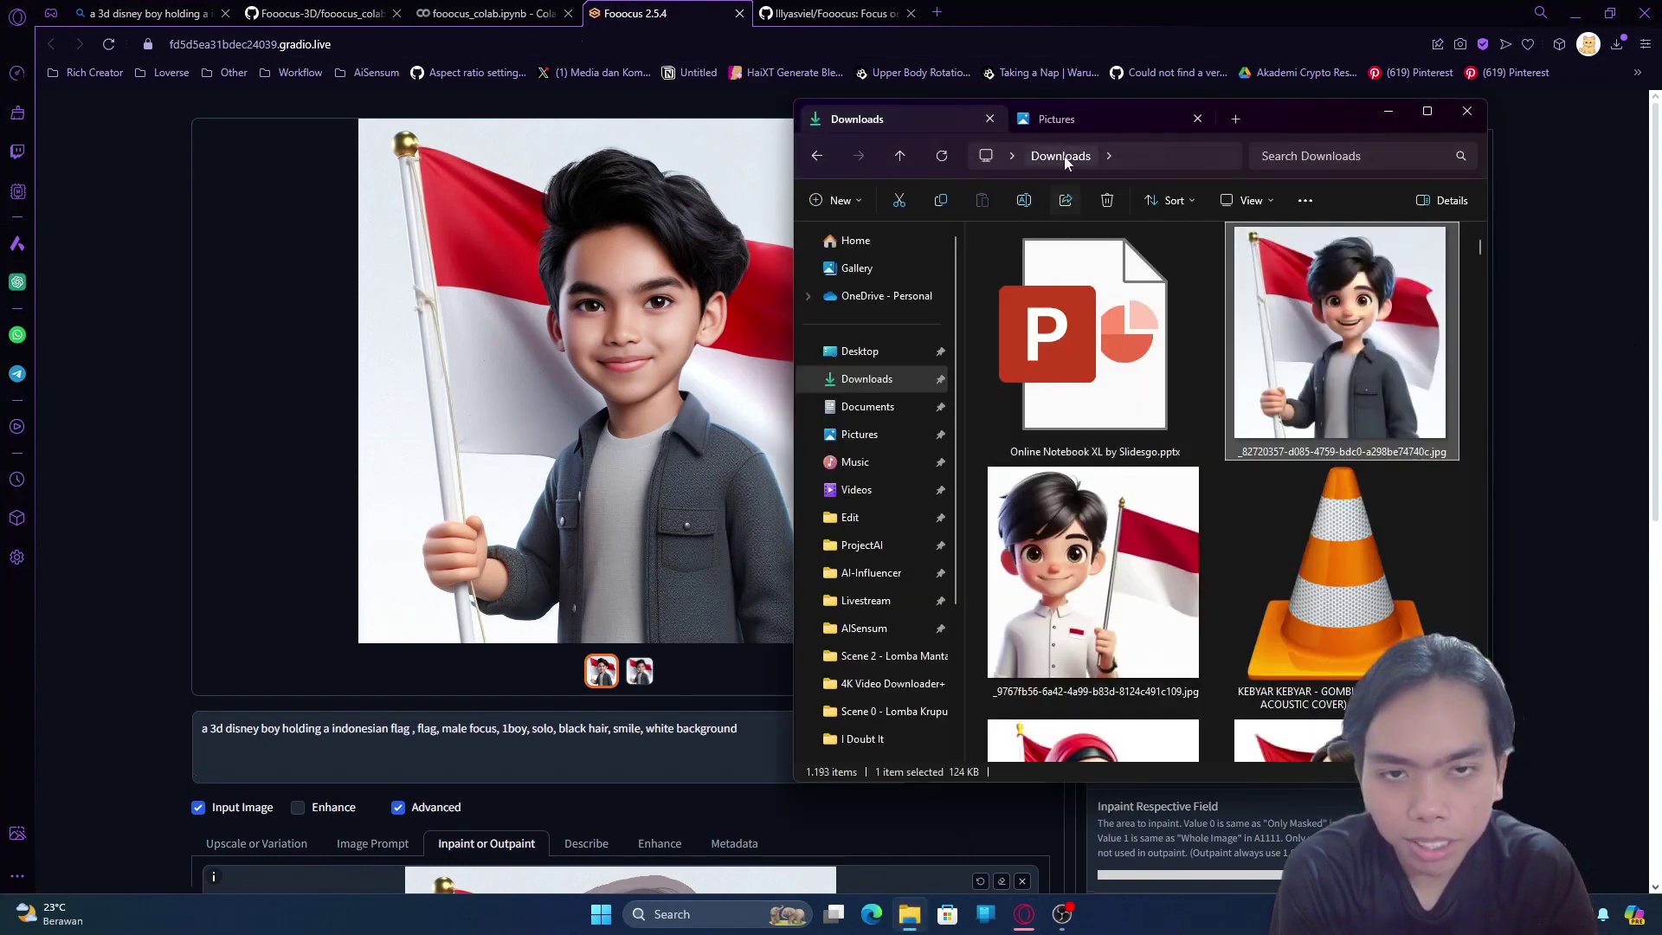
left_click(1066, 125)
double_click(1044, 289)
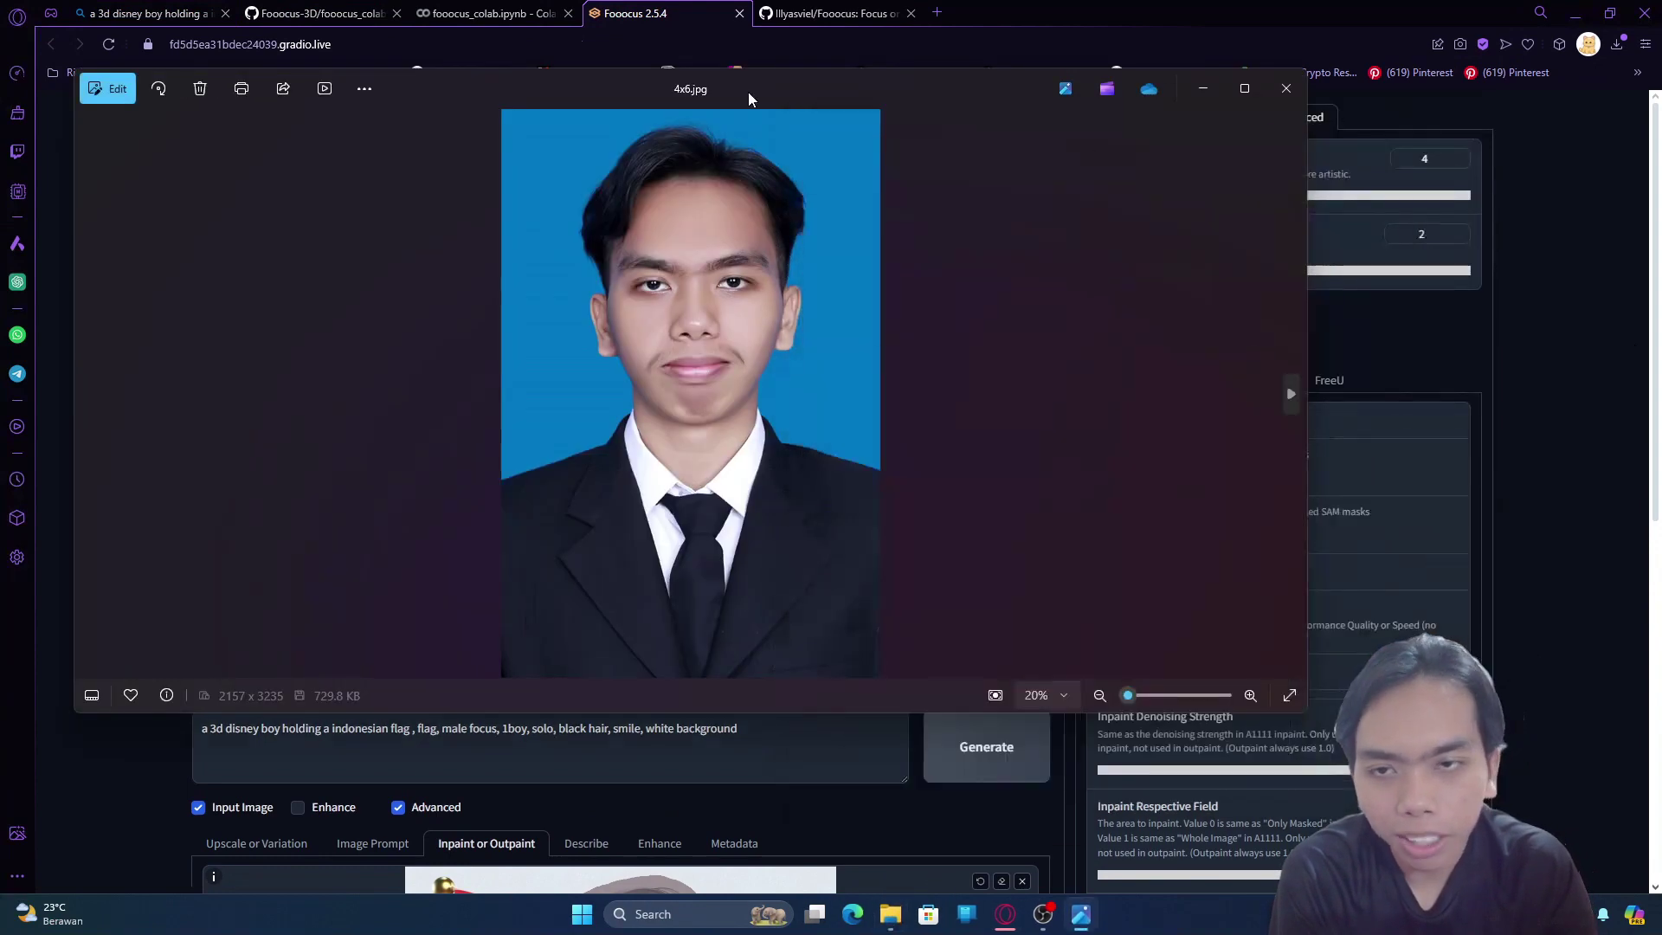
left_click_drag(287, 260, 932, 326)
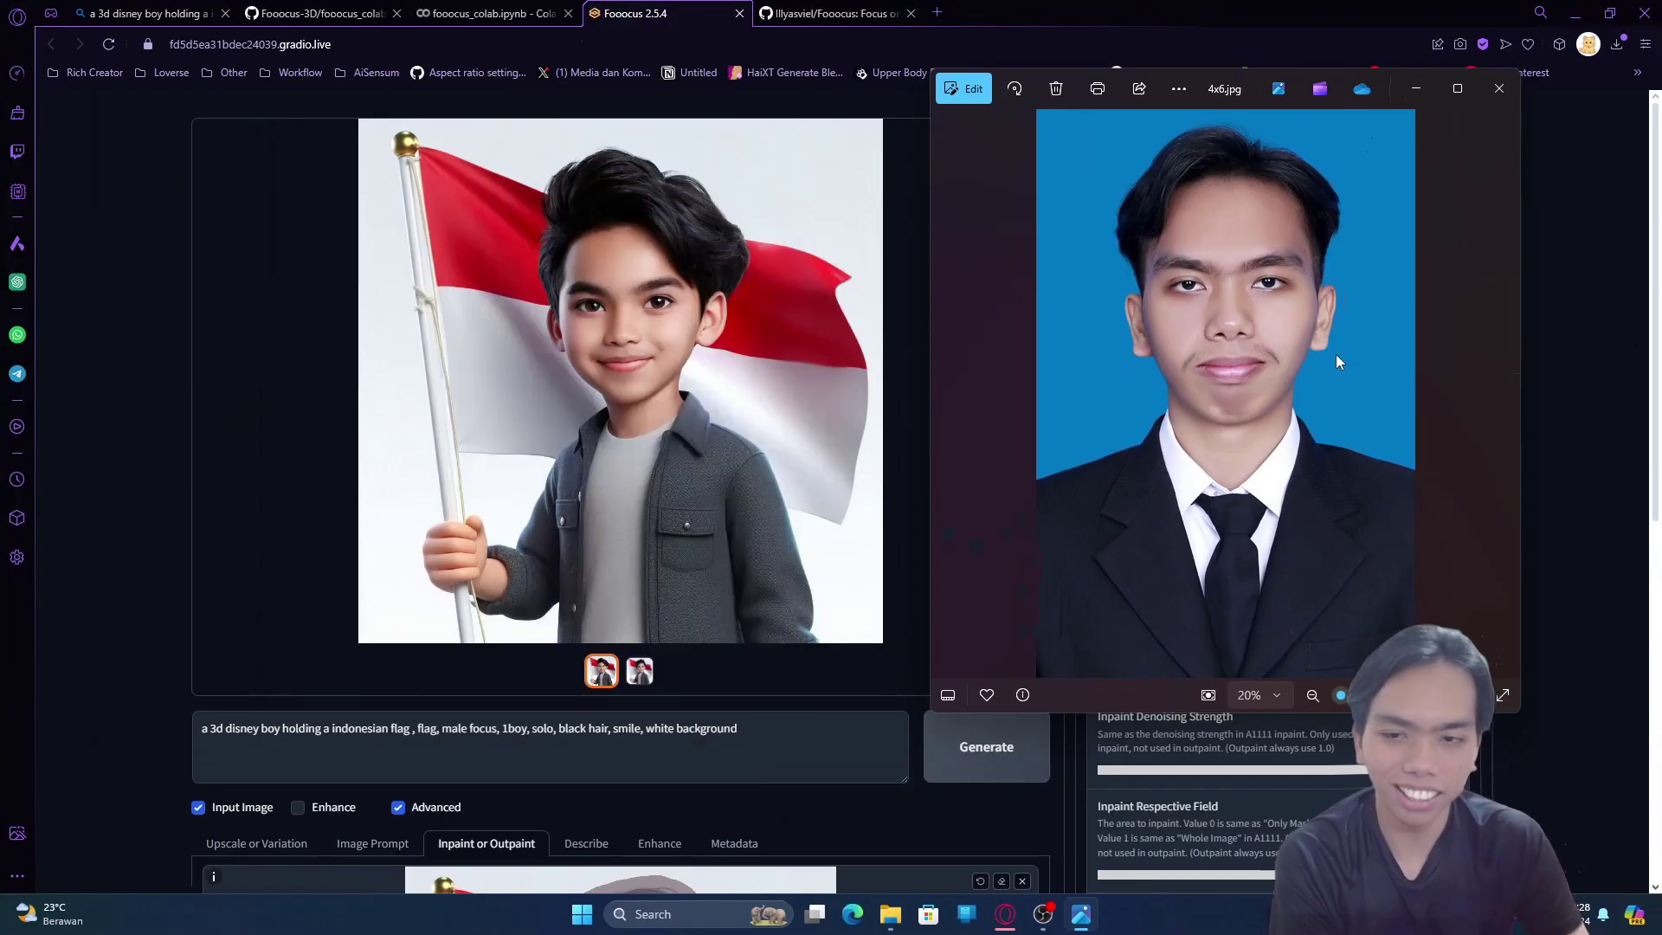
left_click(1499, 88)
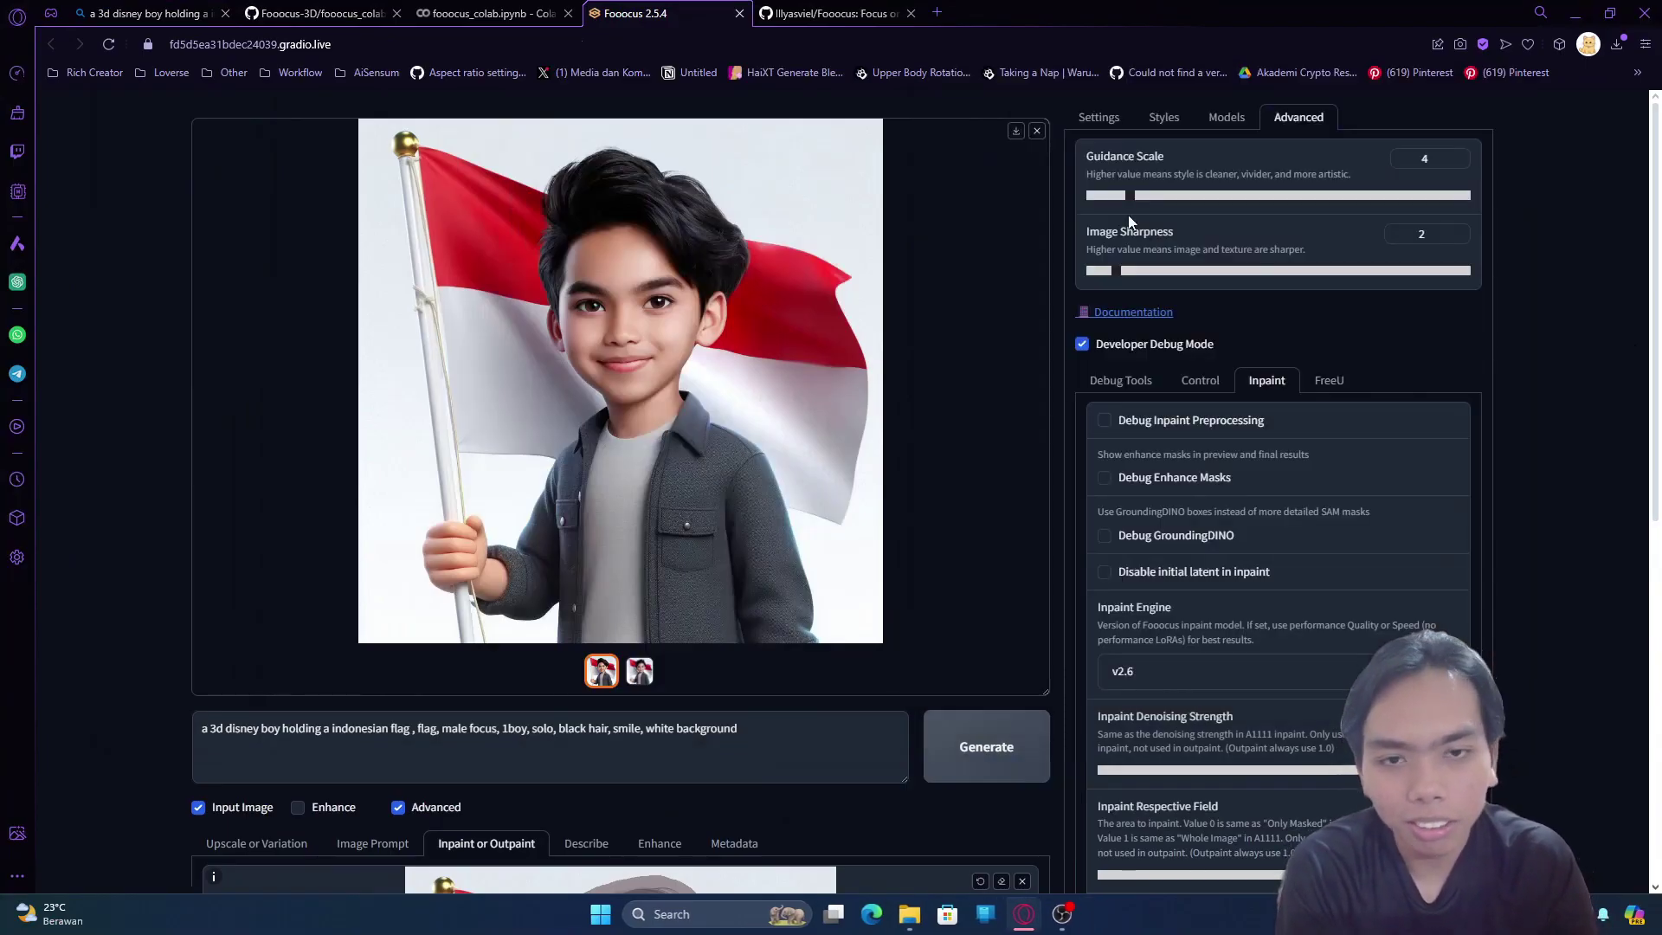
Download the enlarged generated image
left_click(1019, 132)
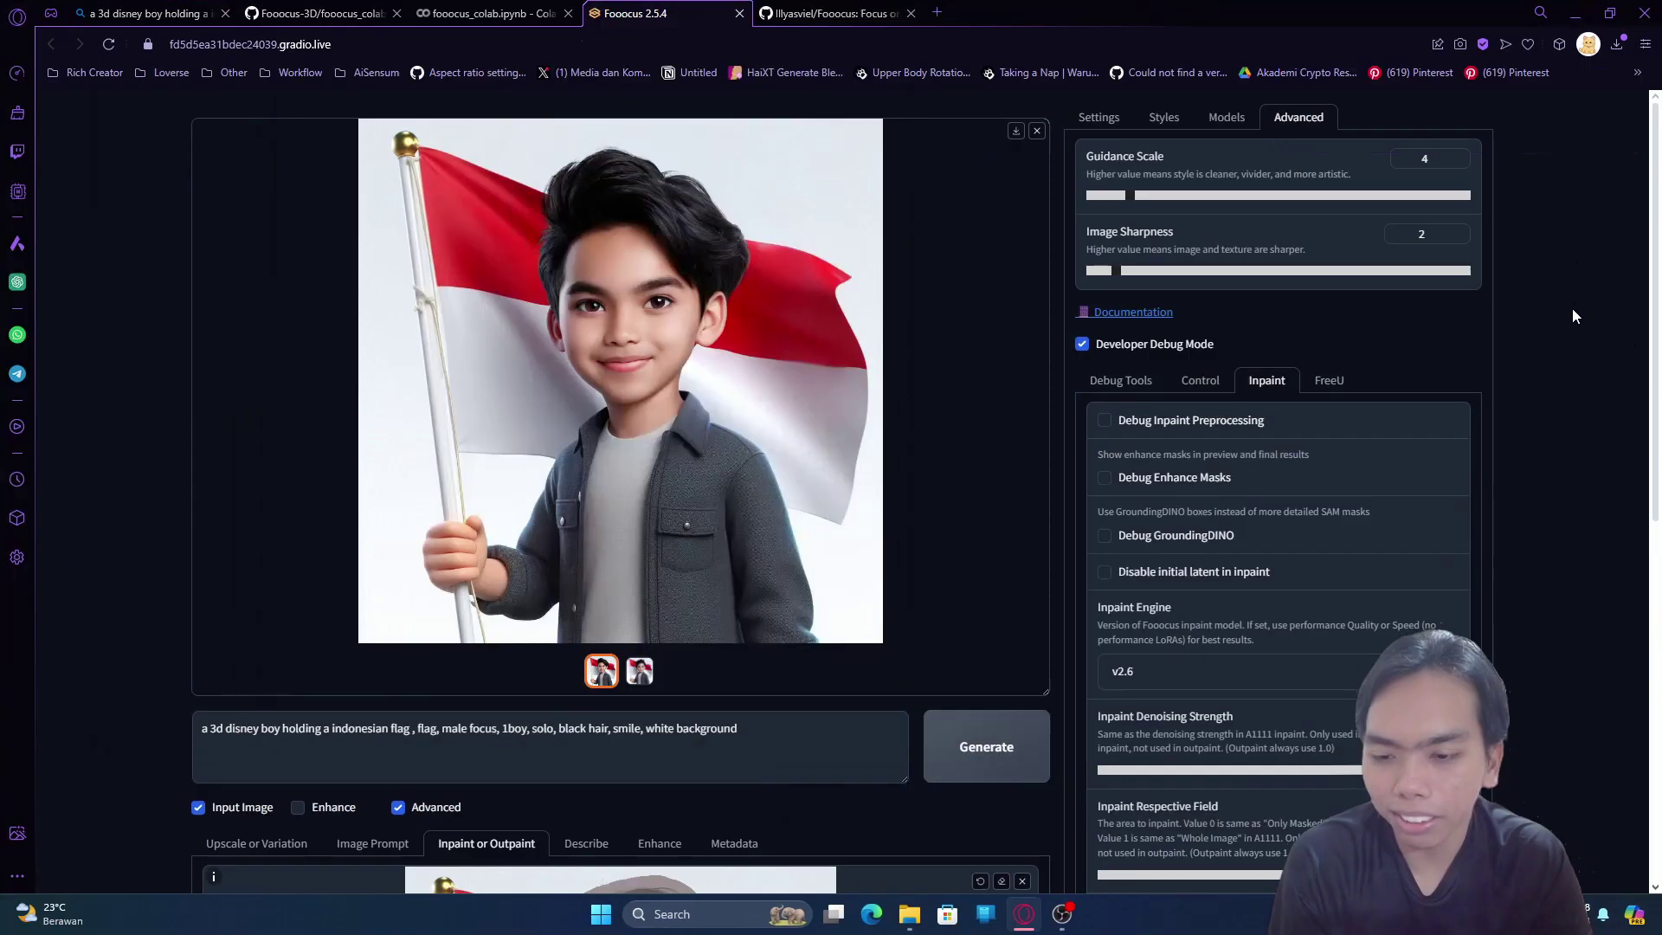
scroll(1572, 315, "down", 1)
scroll(1572, 315, "up", 1)
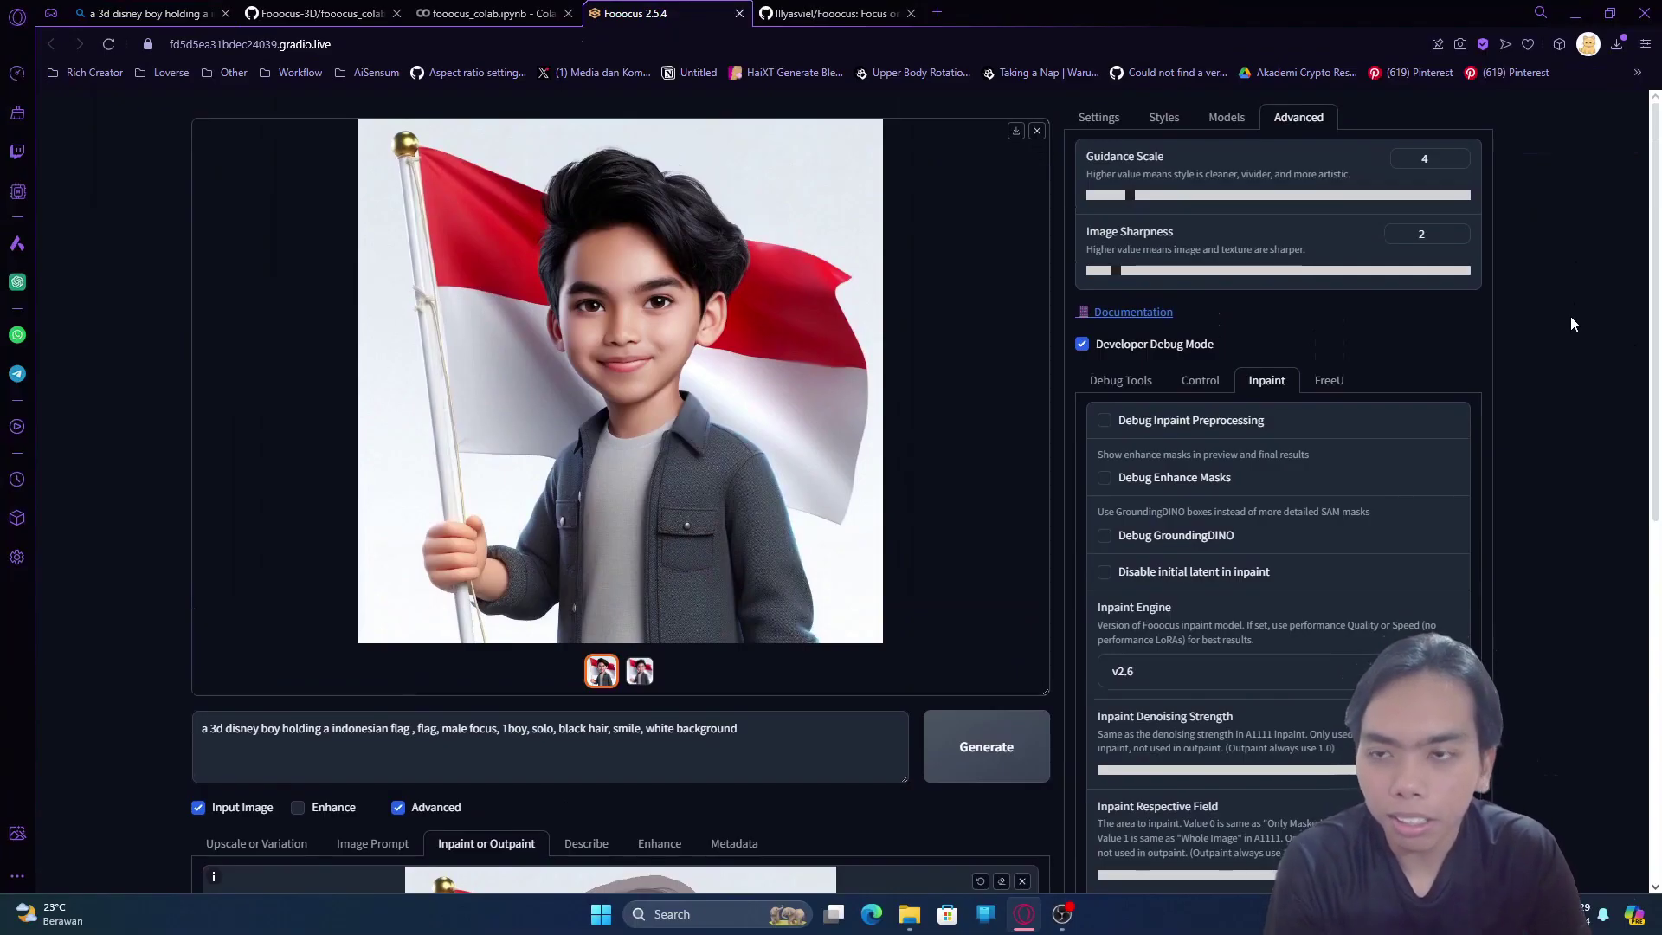
Review the Fooocus GitHub README's note on image prompts in free-tier Colab alongside the image prompt setup
left_click(807, 18)
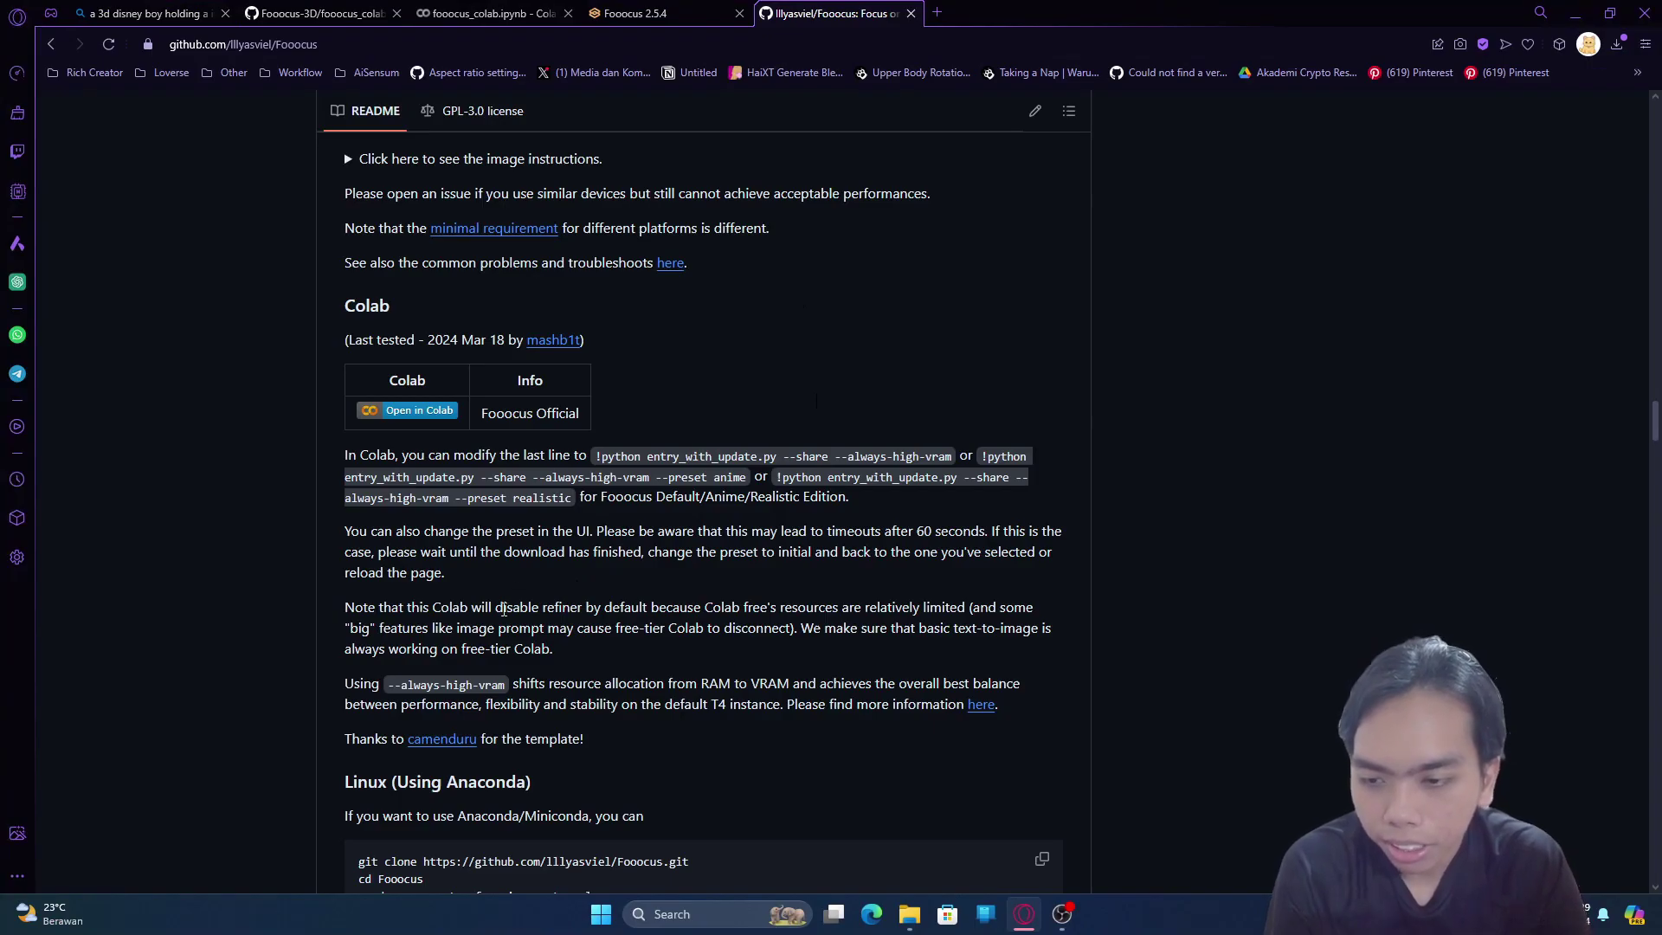
left_click_drag(350, 627, 559, 629)
left_click(635, 14)
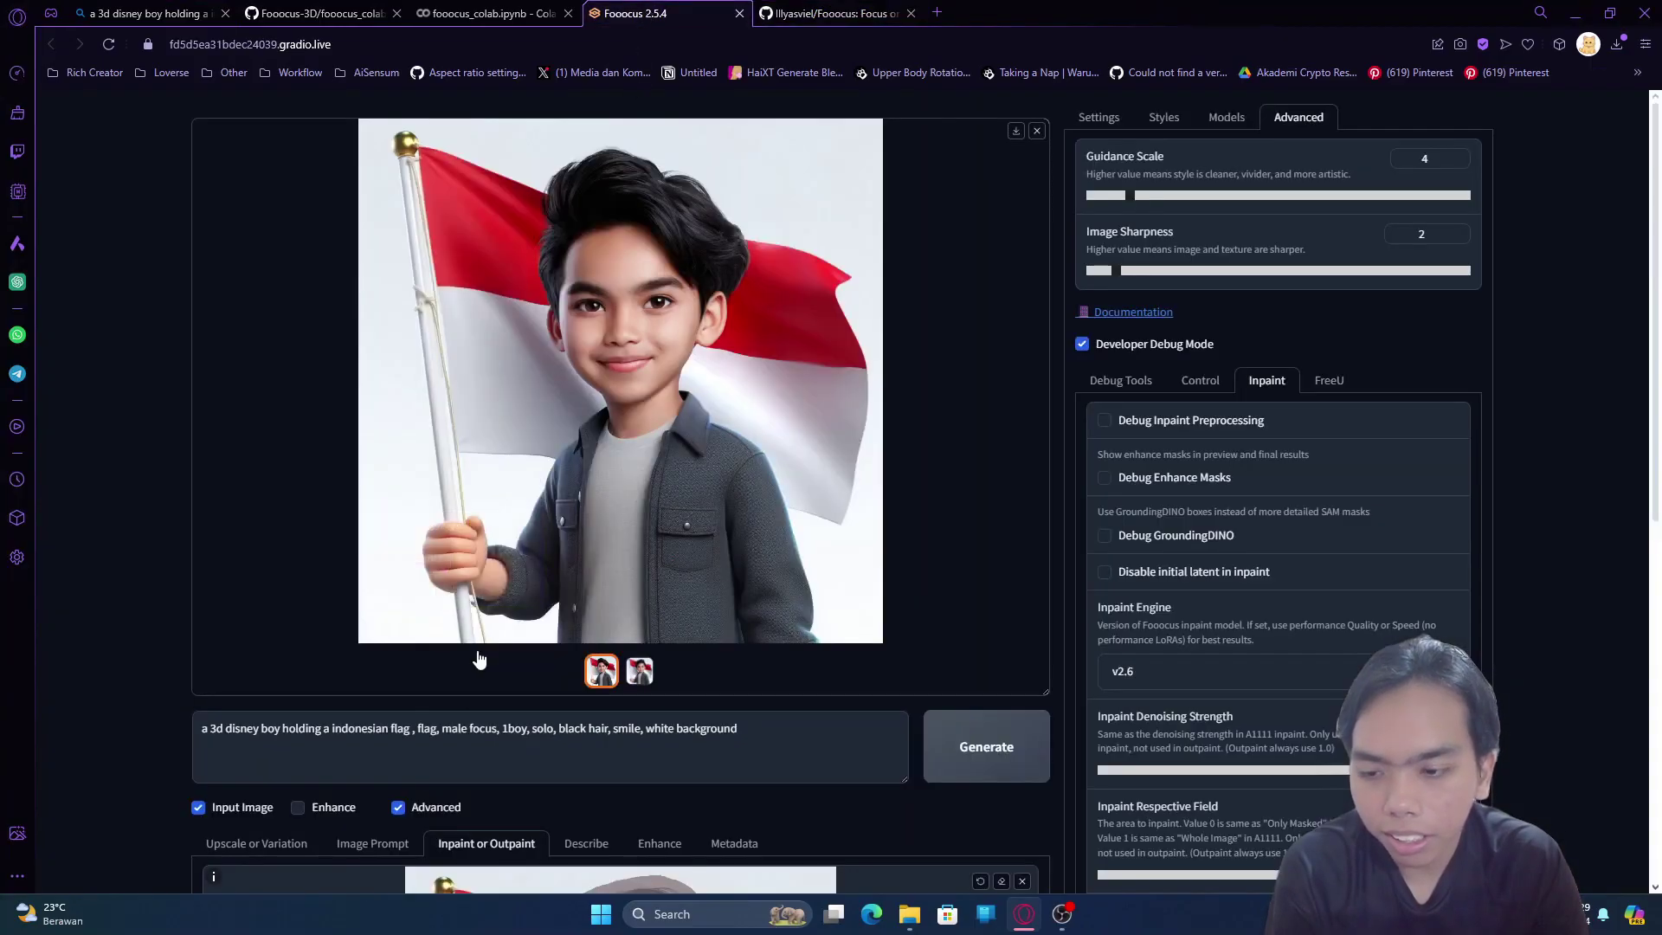
left_click(372, 843)
scroll(366, 740, "down", 5)
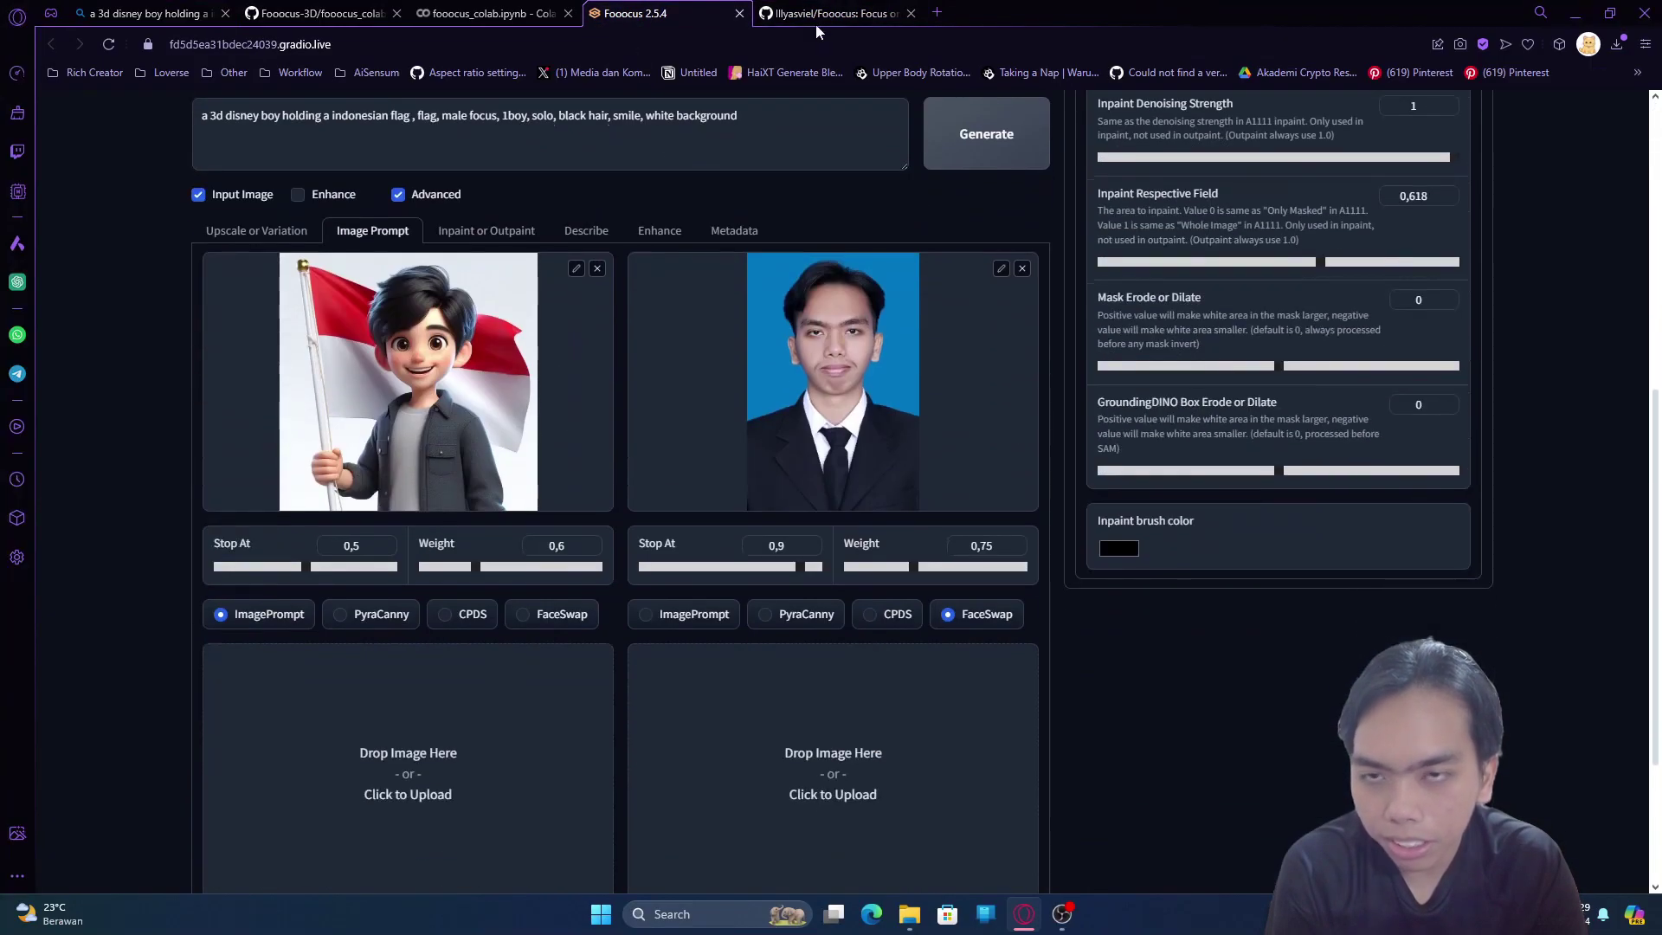
left_click(831, 14)
left_click(558, 624)
left_click_drag(557, 624, 789, 626)
left_click(823, 511)
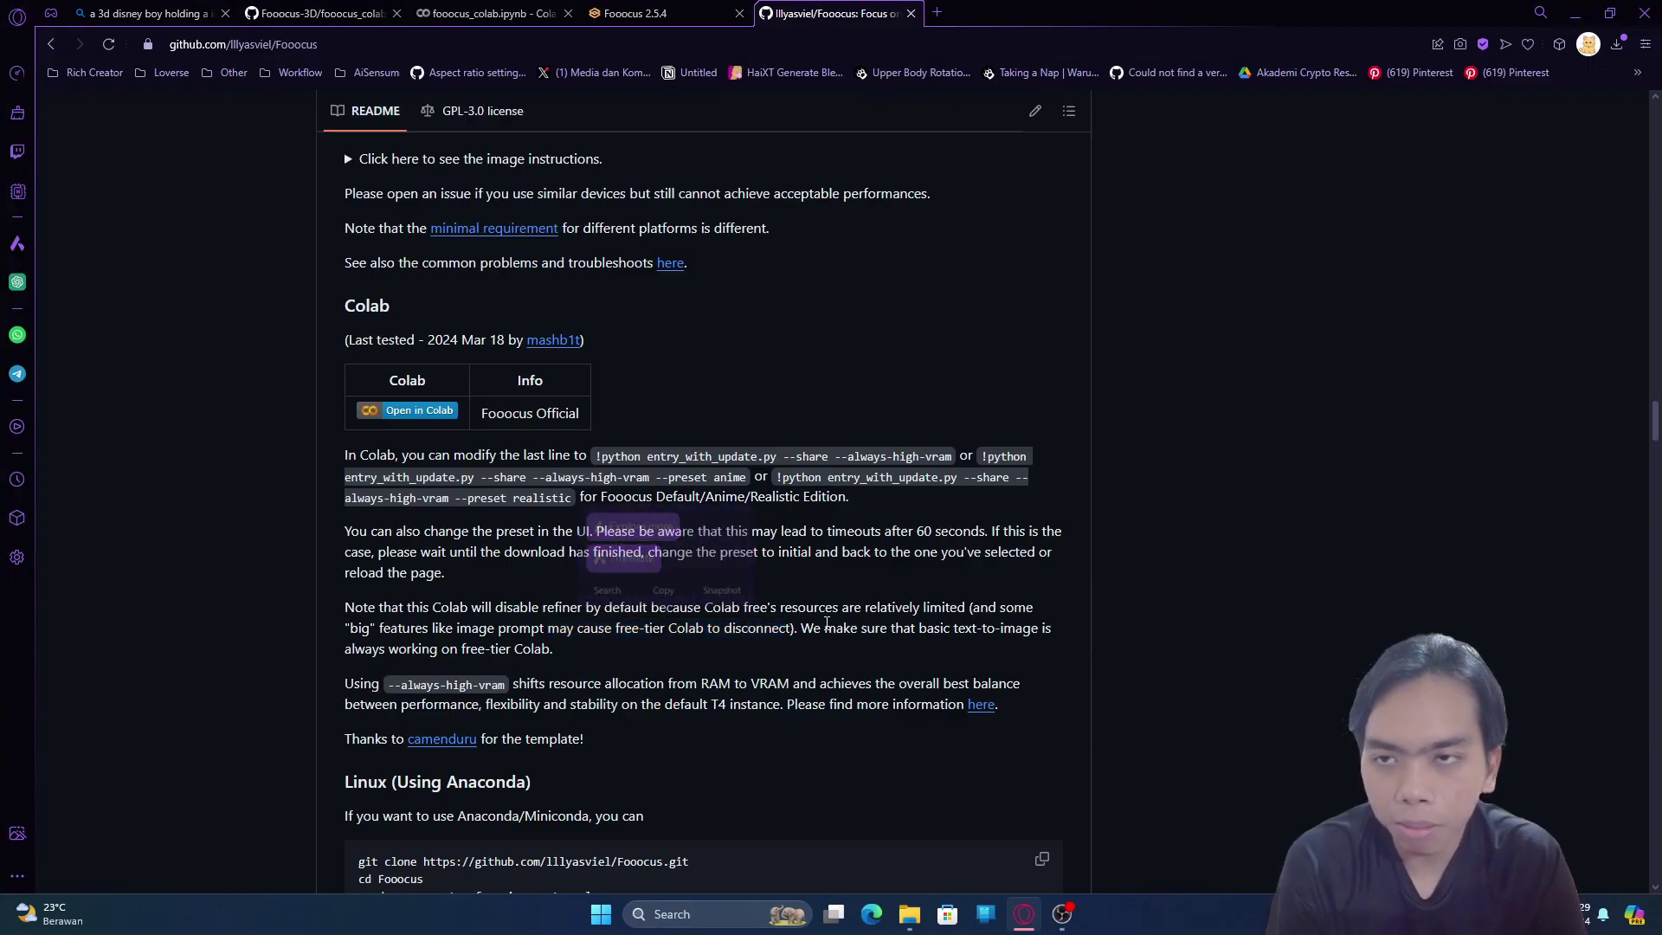
Review the Colab notebook's generation log and launch commands, then return to the generated image in Fooocus
left_click(655, 11)
left_click(494, 13)
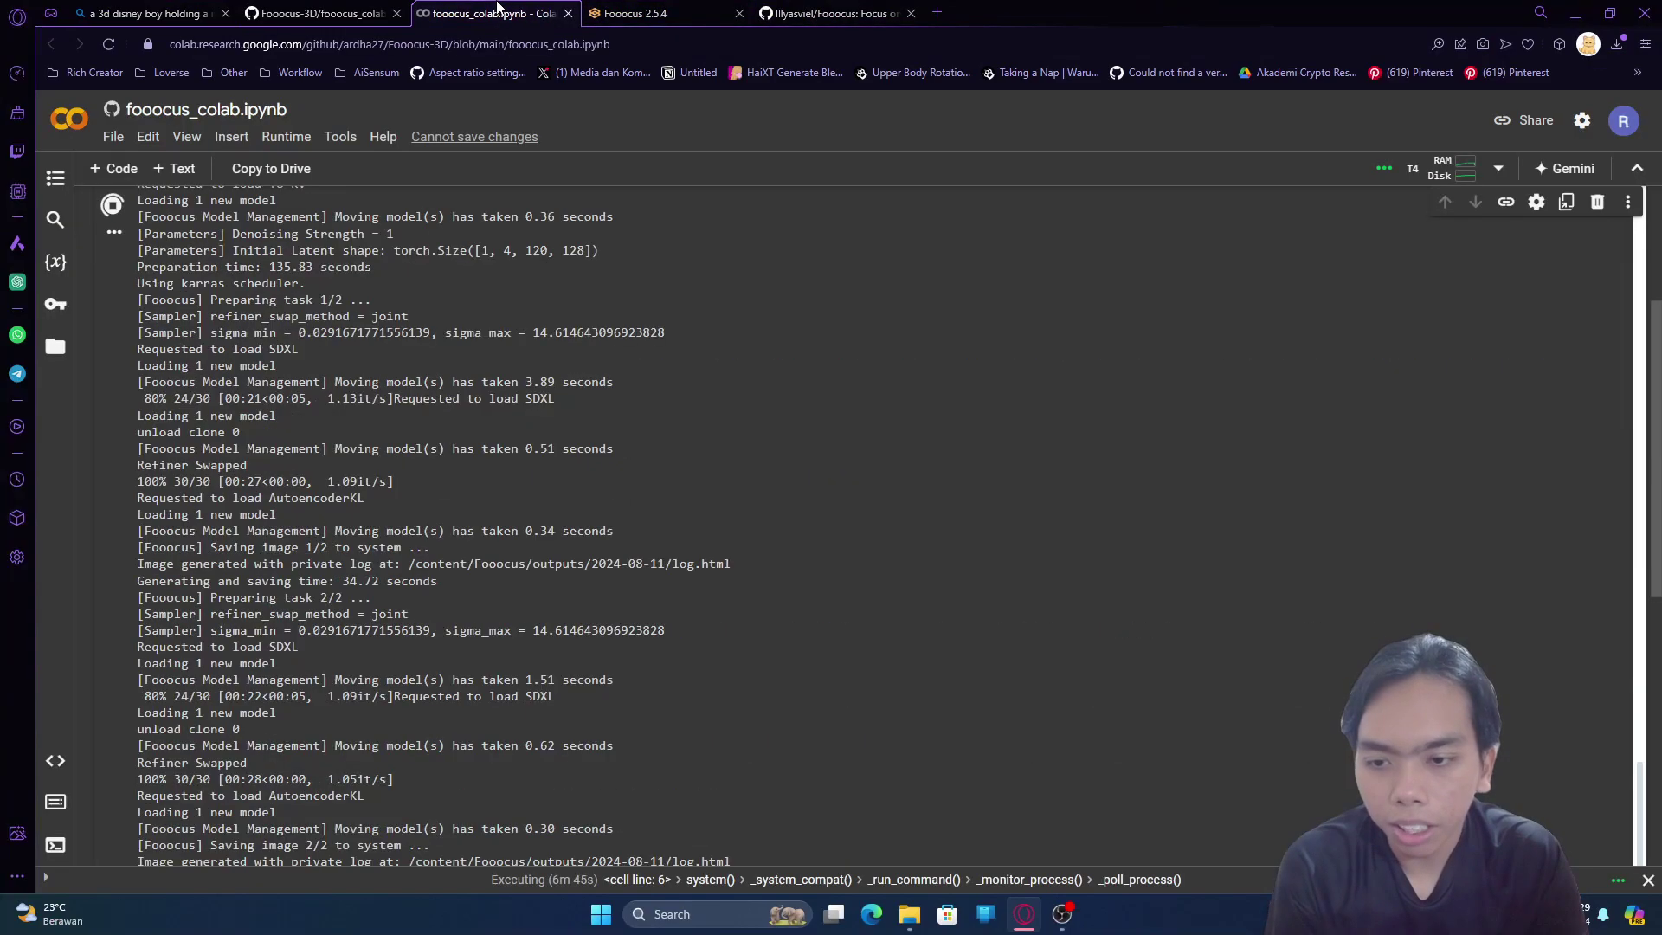
scroll(231, 310, "up", 5)
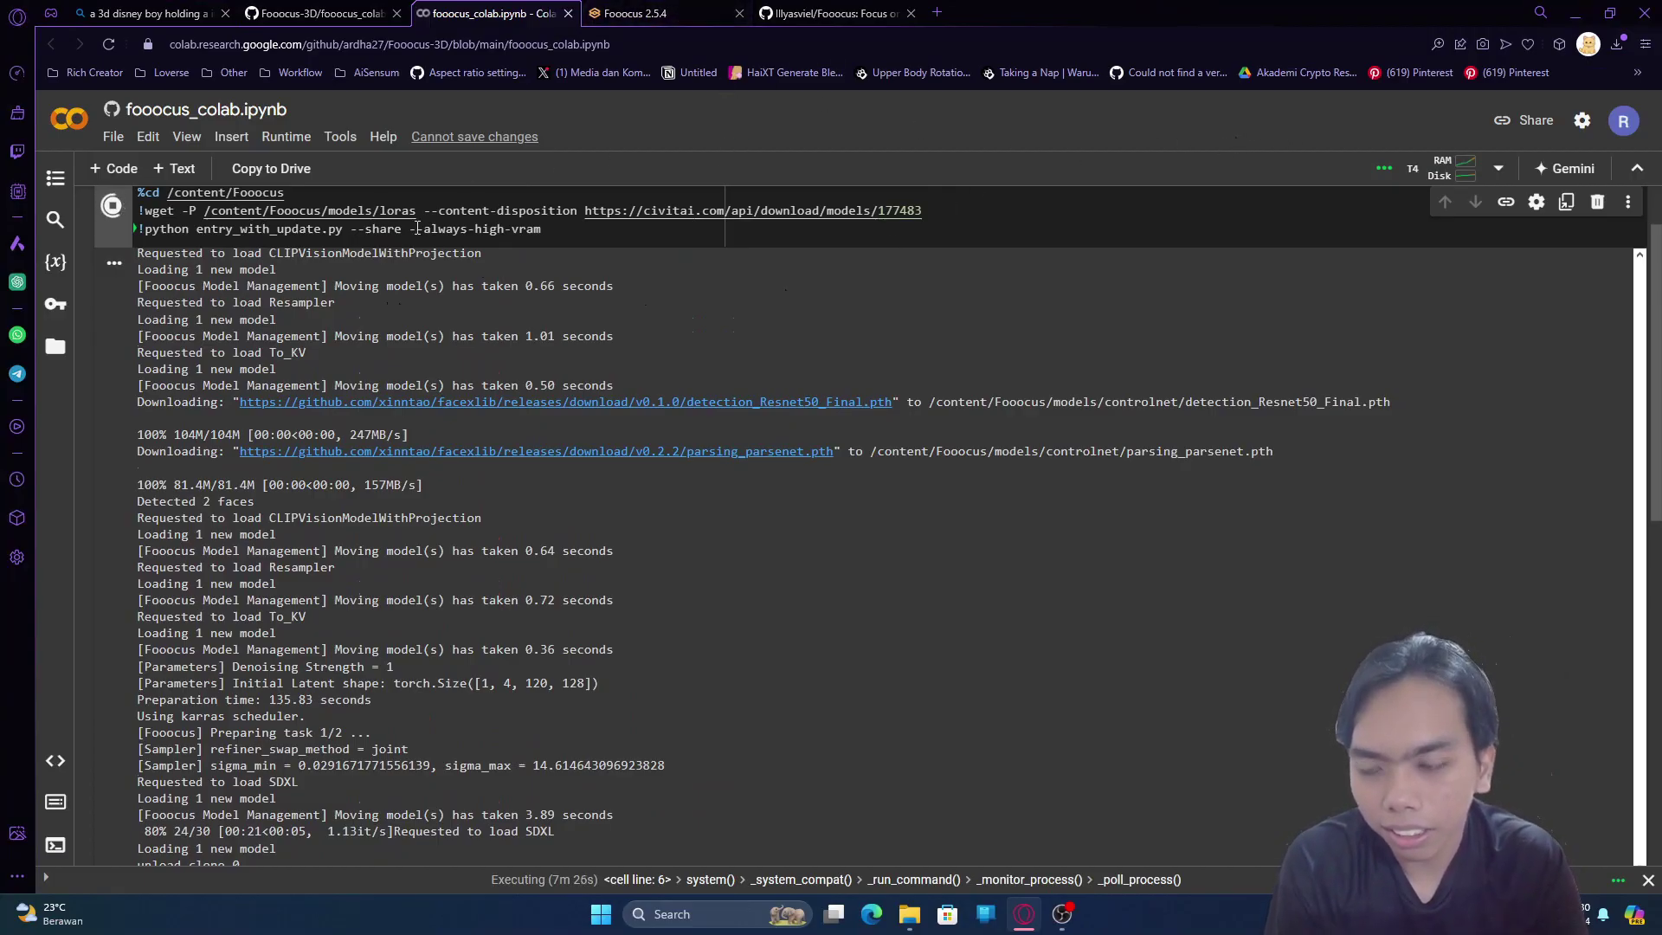
scroll(520, 277, "up", 2)
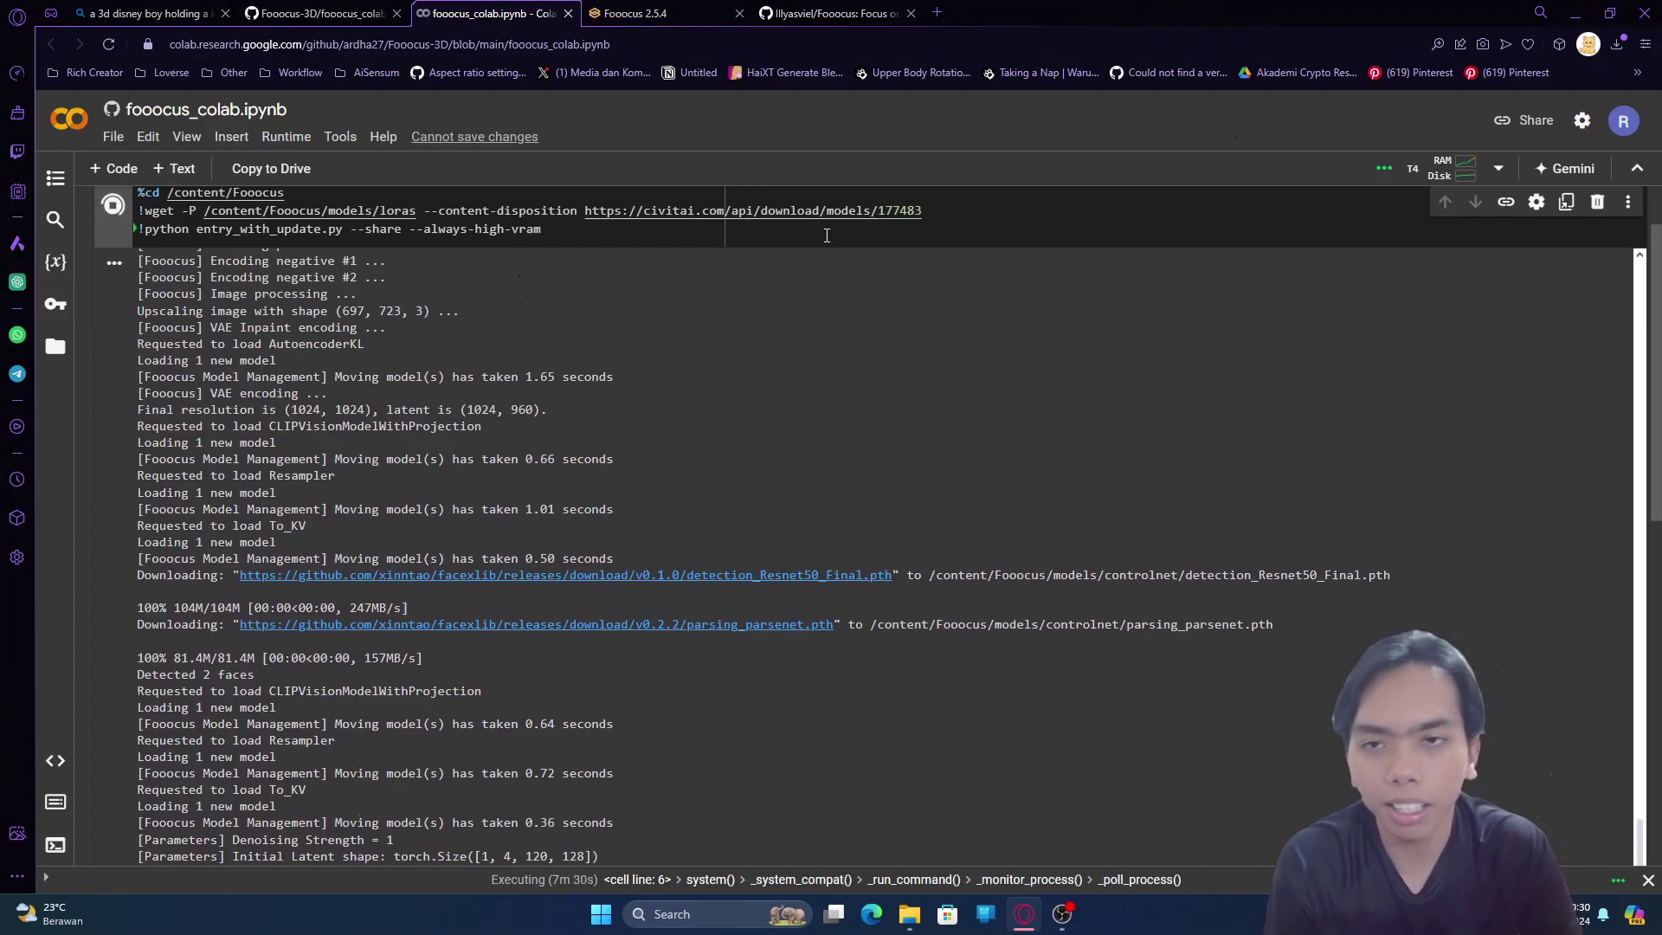
left_click(636, 13)
scroll(1515, 532, "up", 3)
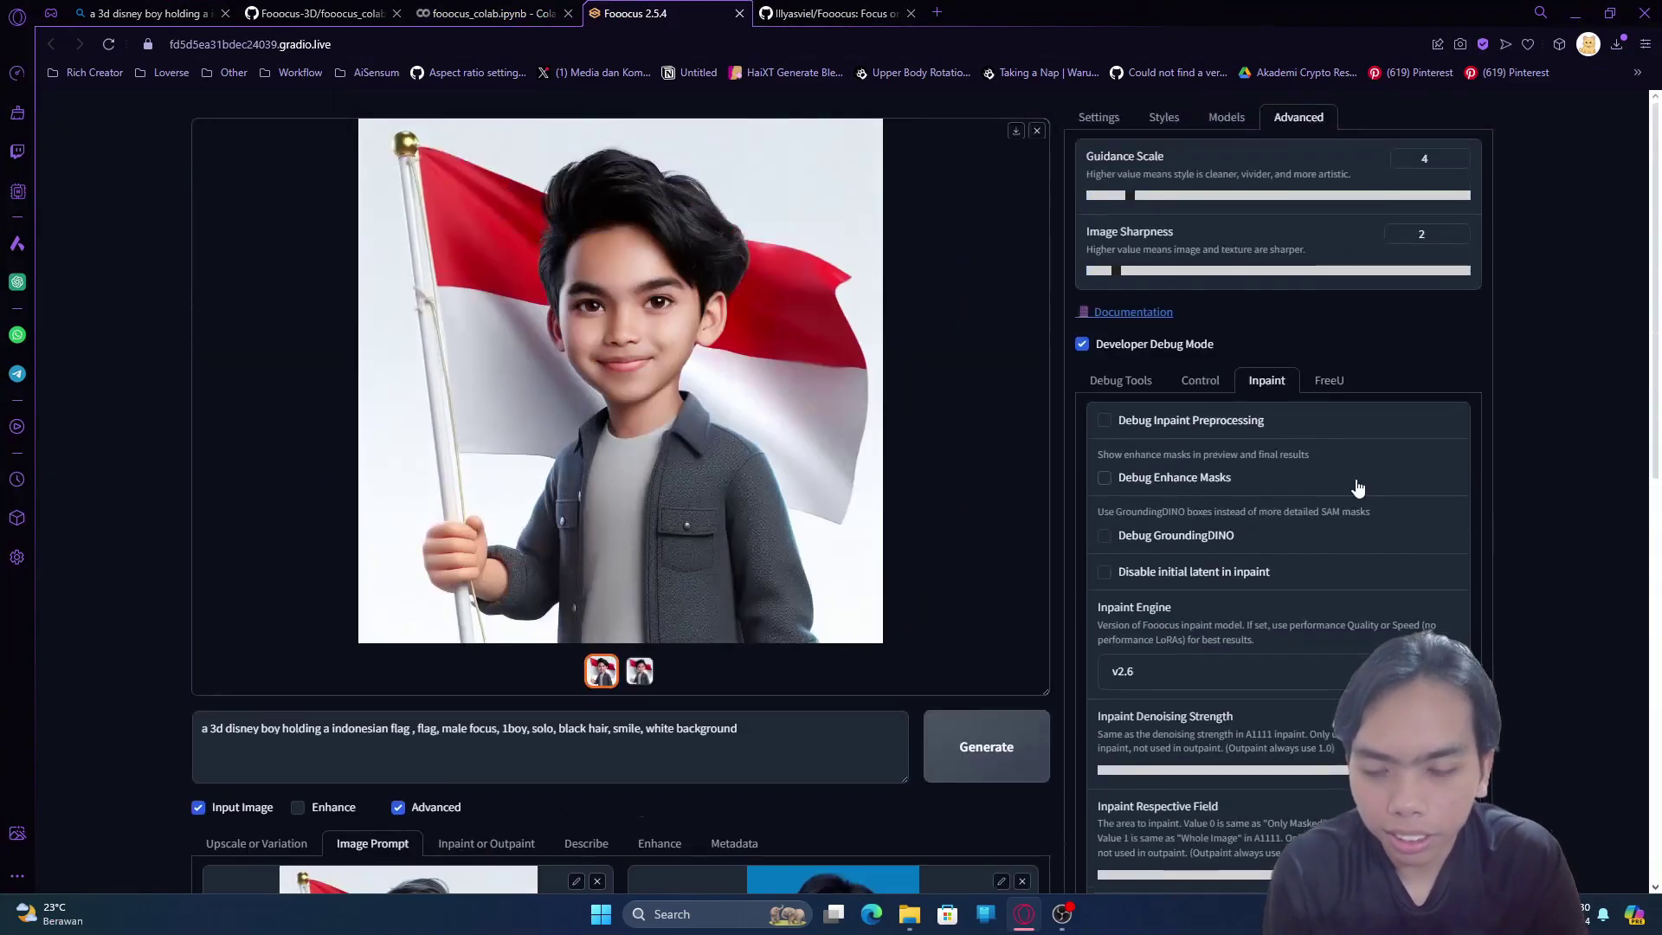